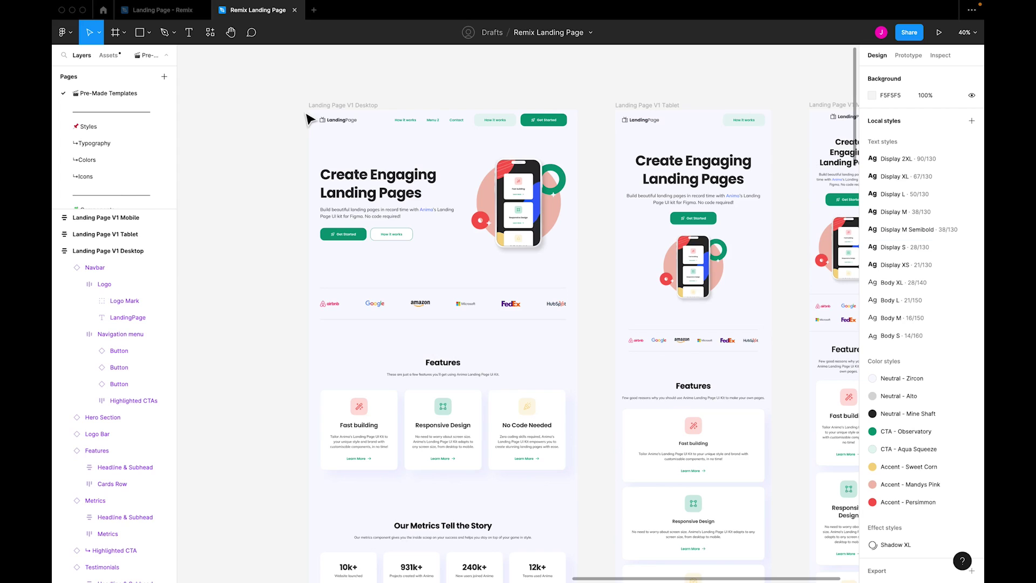
# Inspect the desktop navbar's variant list, closing it without changes
pyautogui.moveTo(163, 17)
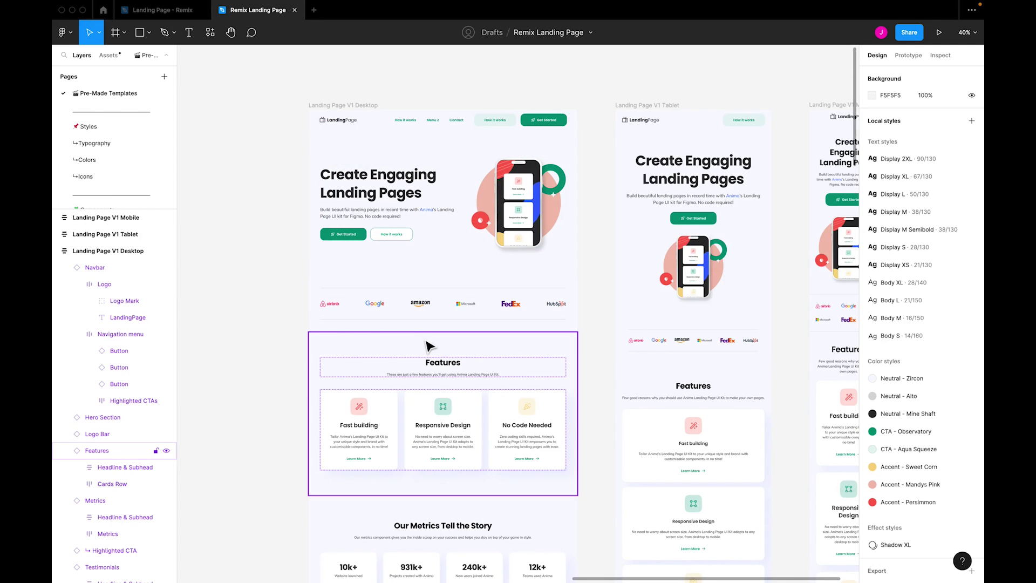
pyautogui.click(386, 119)
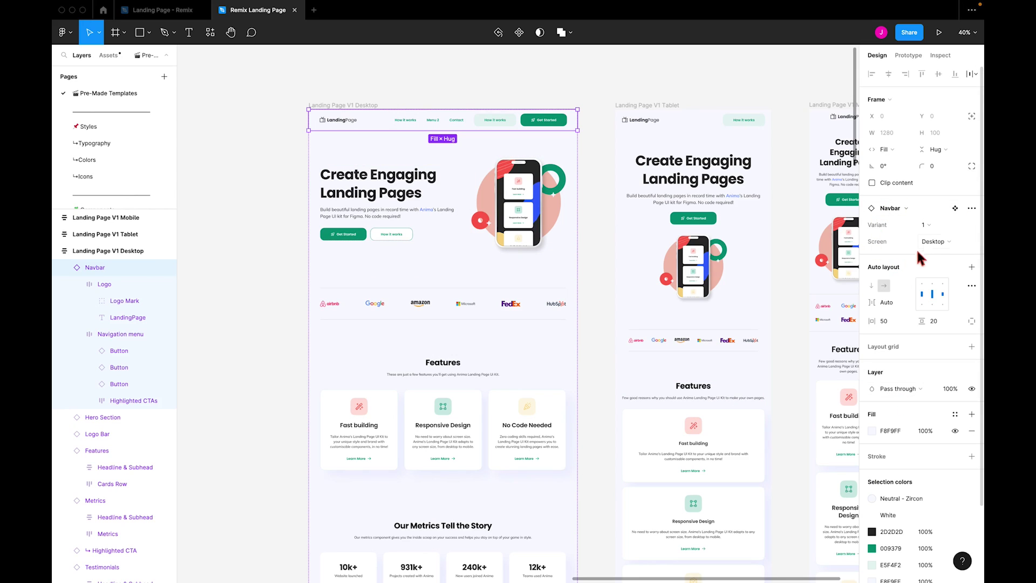
pyautogui.click(937, 226)
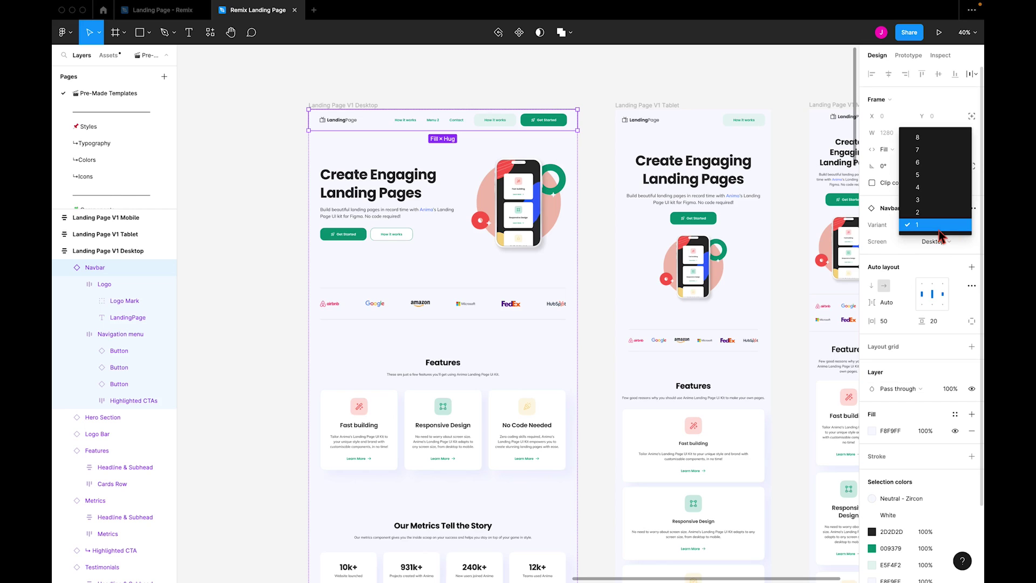
pyautogui.press('Escape')
pyautogui.scroll(3, 375, 106)
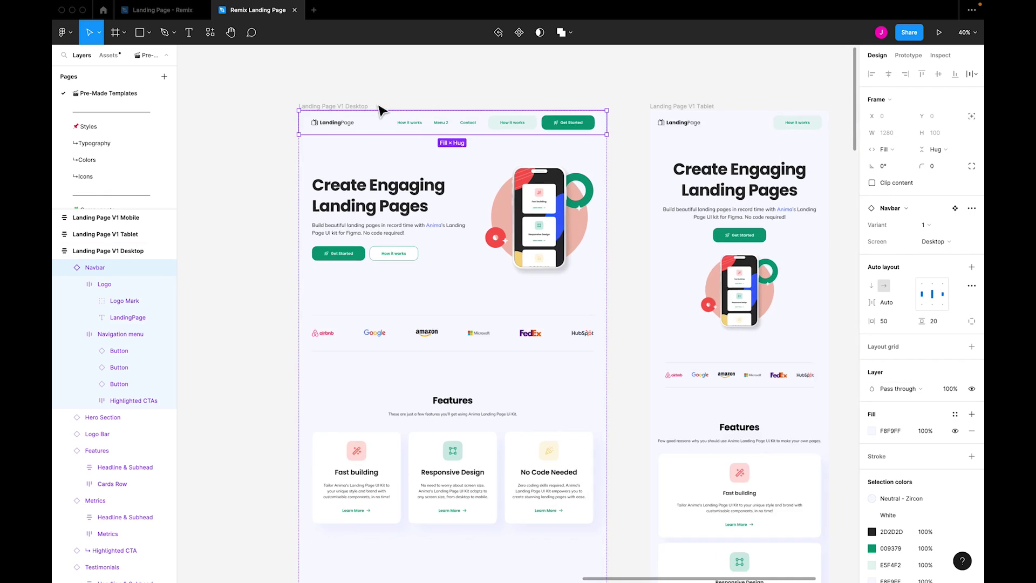
pyautogui.scroll(-5, 121, 133)
# Delete the LandingPage logo from the '1, Desktop' navbar on the NavBar page
pyautogui.click(101, 141)
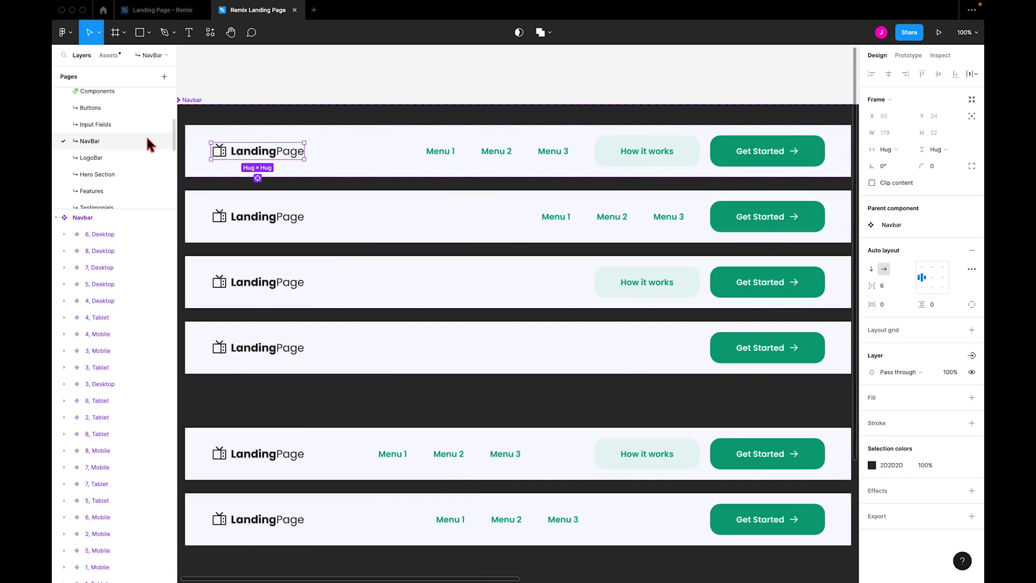
pyautogui.scroll(-10, 124, 378)
pyautogui.click(124, 507)
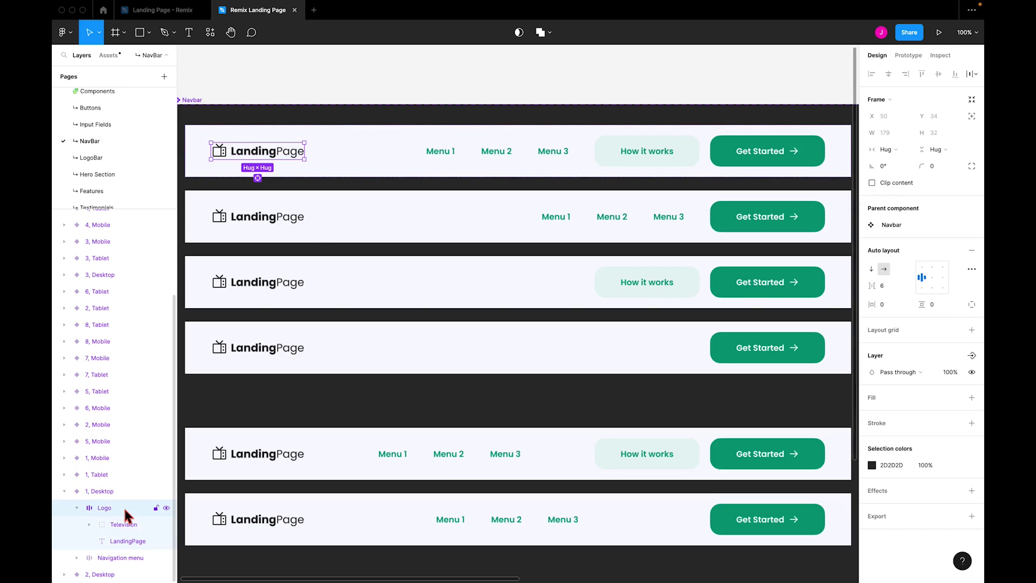
pyautogui.press('Delete')
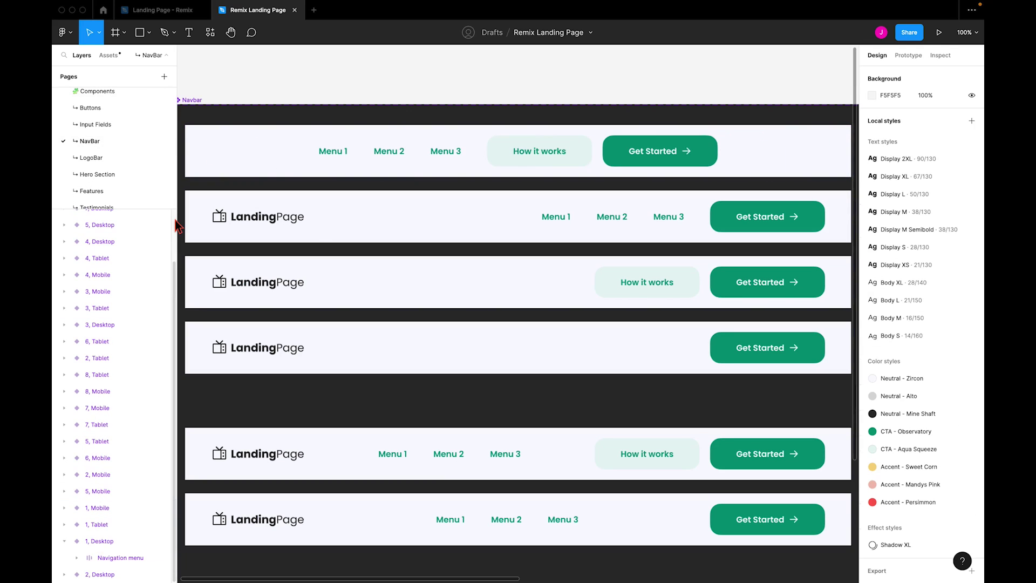
# Copy the Skillshare logo from the other file and paste it at the navbar's left end
pyautogui.click(161, 11)
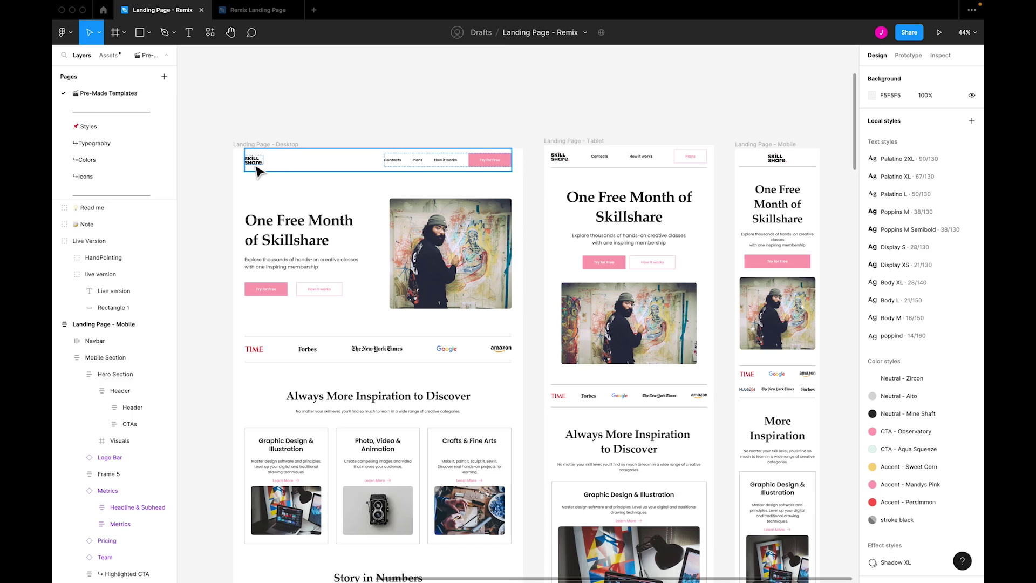
pyautogui.keyDown('super'); pyautogui.click(257, 168); pyautogui.keyUp('super')
pyautogui.press('super+c')
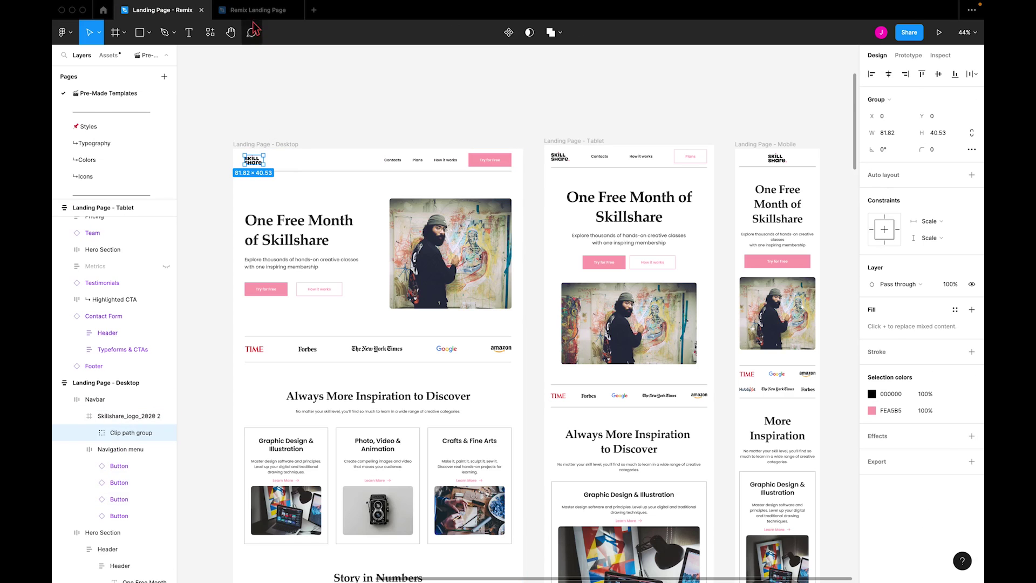
pyautogui.click(253, 10)
pyautogui.press('super+v')
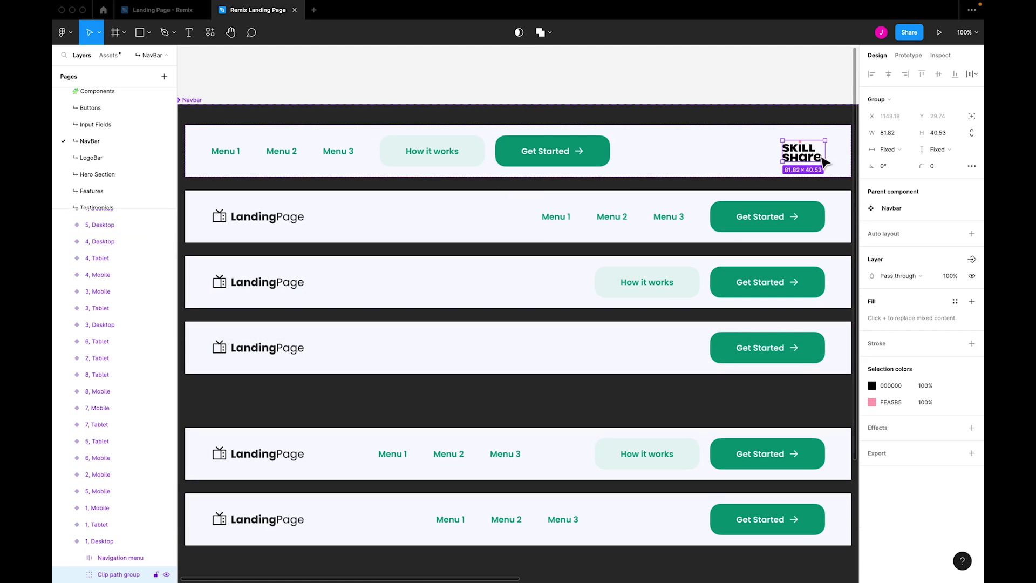
pyautogui.moveTo(810, 159); pyautogui.dragTo(261, 150)
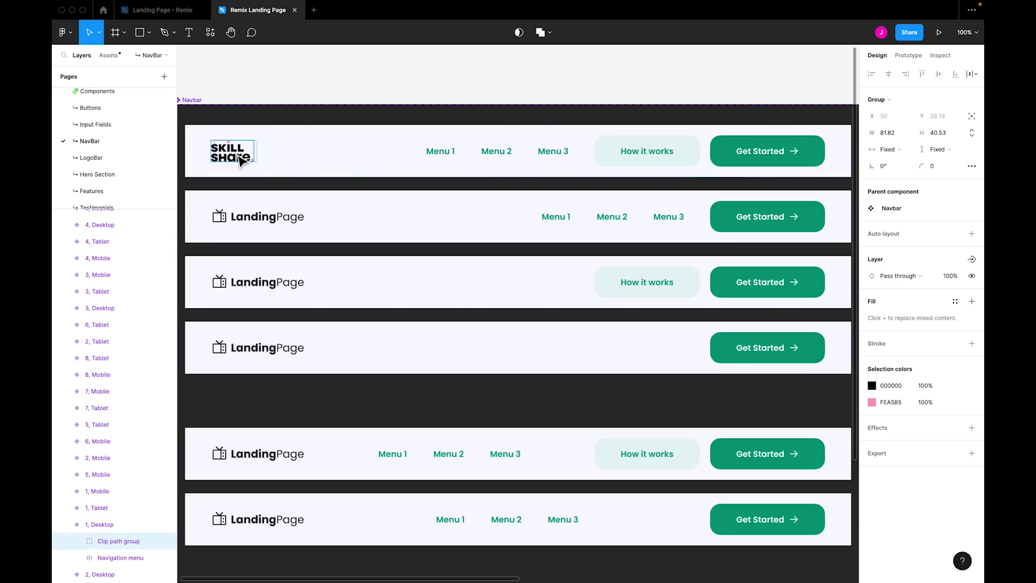
pyautogui.keyDown('super'); pyautogui.click(439, 153); pyautogui.keyUp('super')
# Rename the menu labels to Contacts, Plans and How it Works, and delete the How it works button
pyautogui.doubleClick(439, 155)
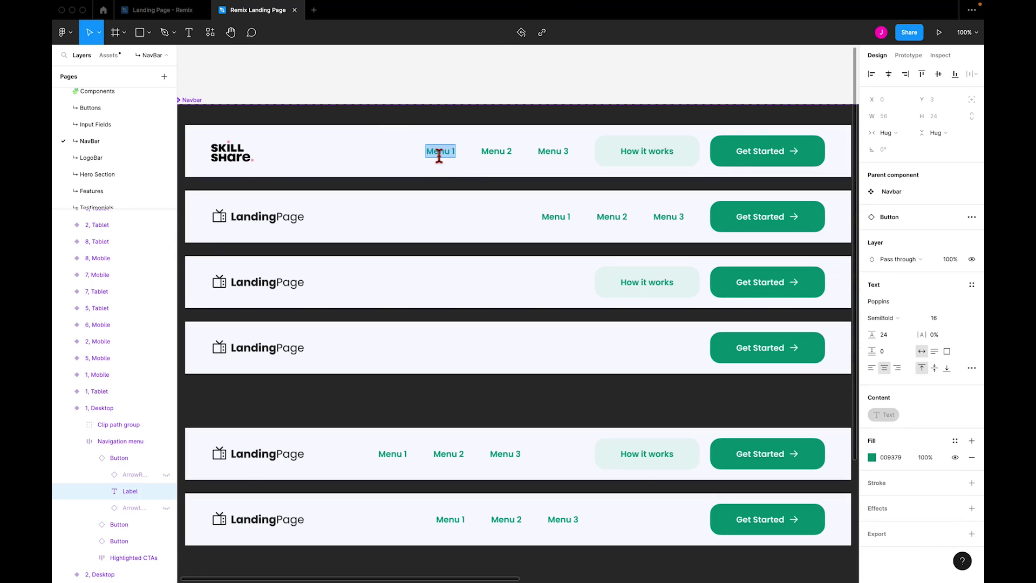
pyautogui.click(156, 10)
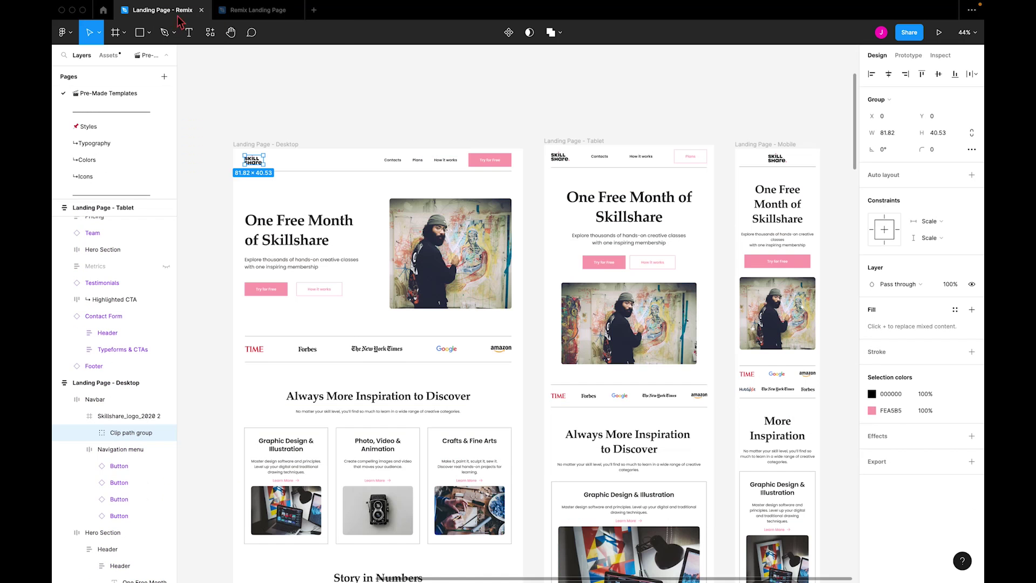
pyautogui.click(260, 17)
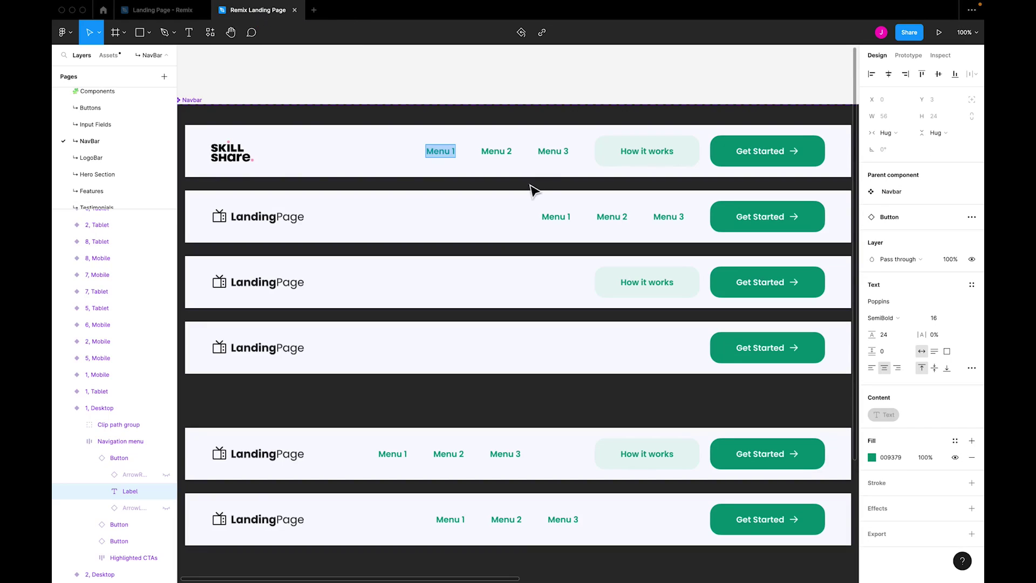
pyautogui.write('Contacts')
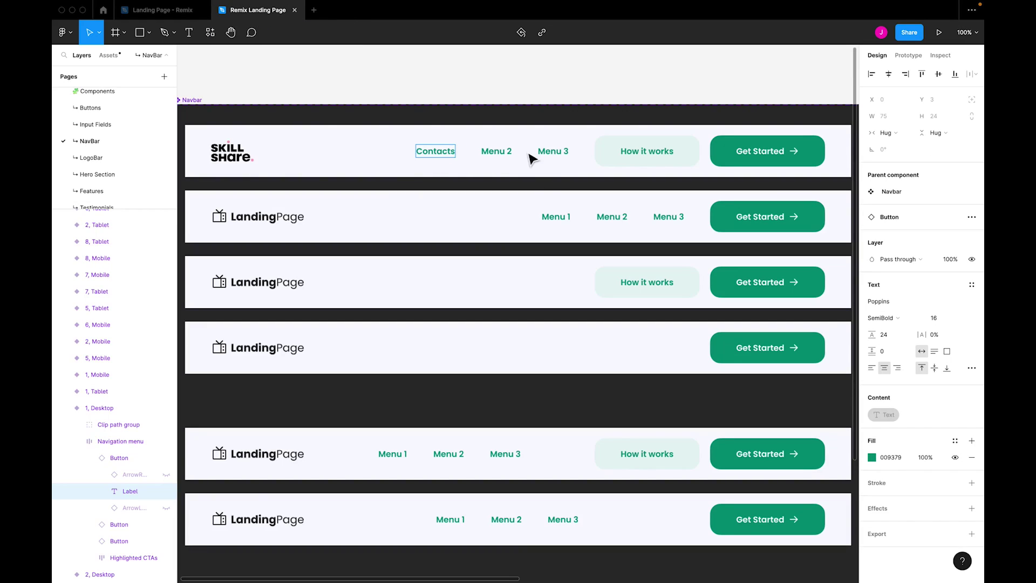
pyautogui.doubleClick(497, 151)
pyautogui.write('Plans')
pyautogui.doubleClick(548, 156)
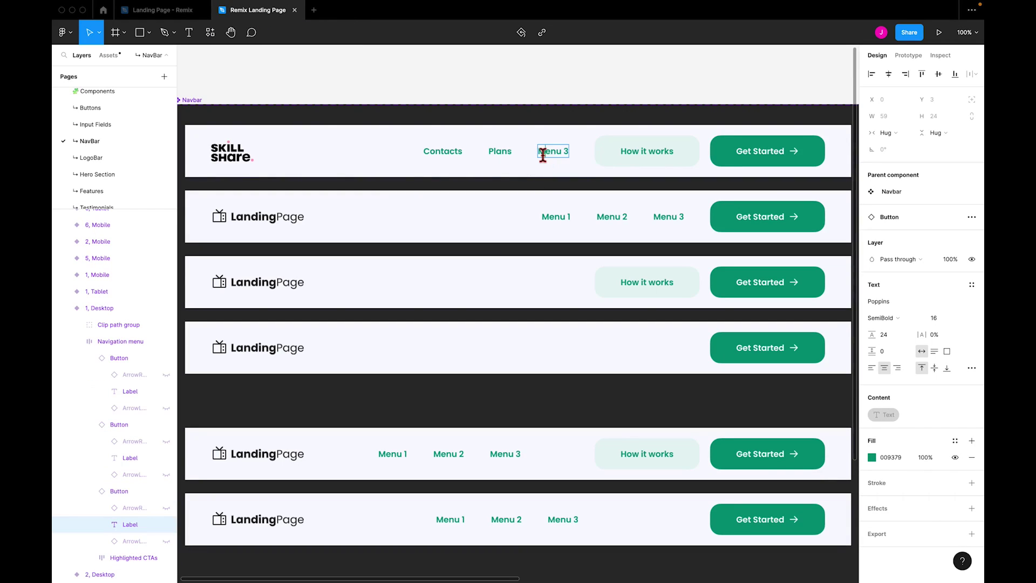
pyautogui.write('How')
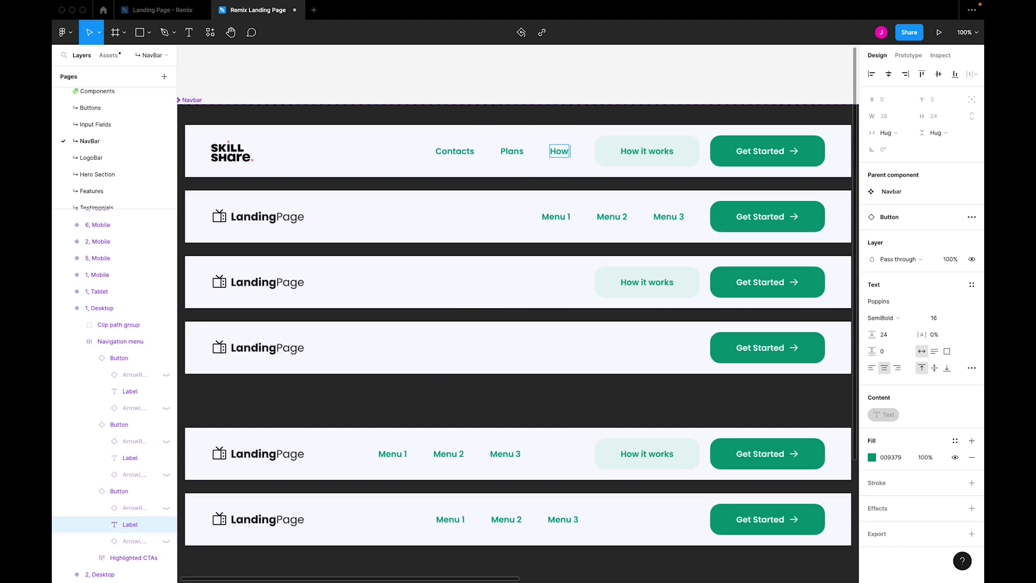
pyautogui.write(' it Works')
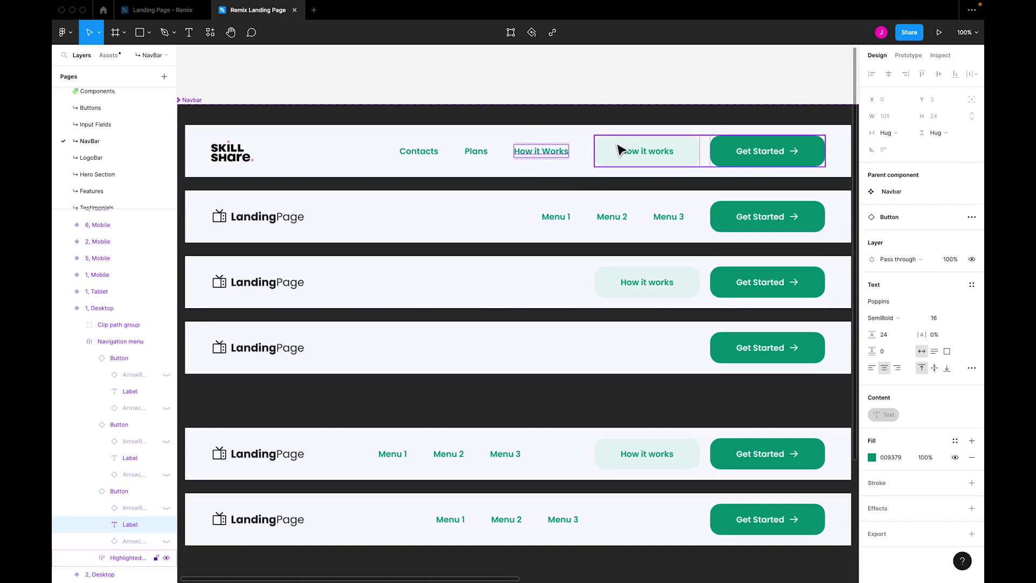
pyautogui.click(619, 151)
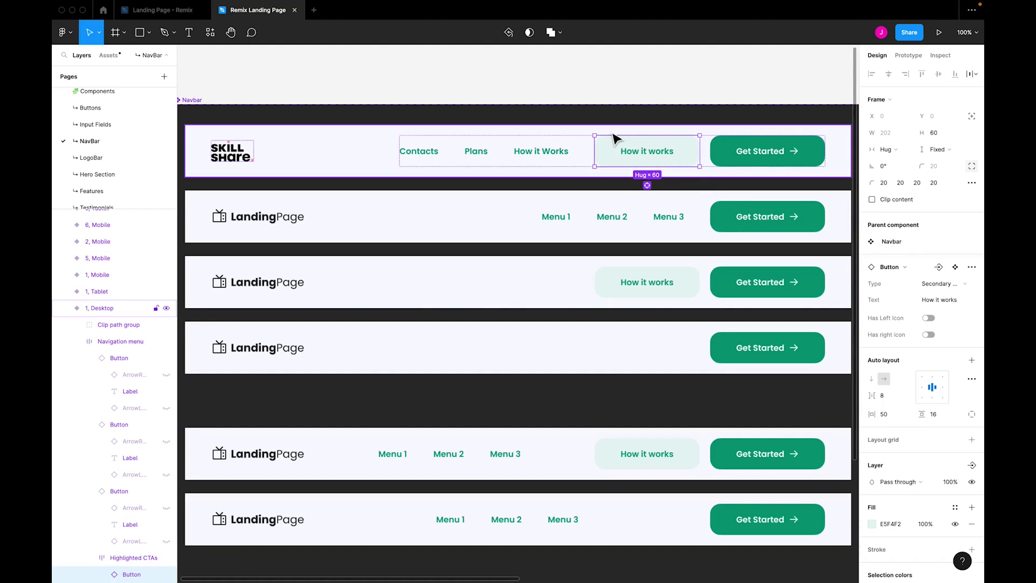
pyautogui.press('Delete')
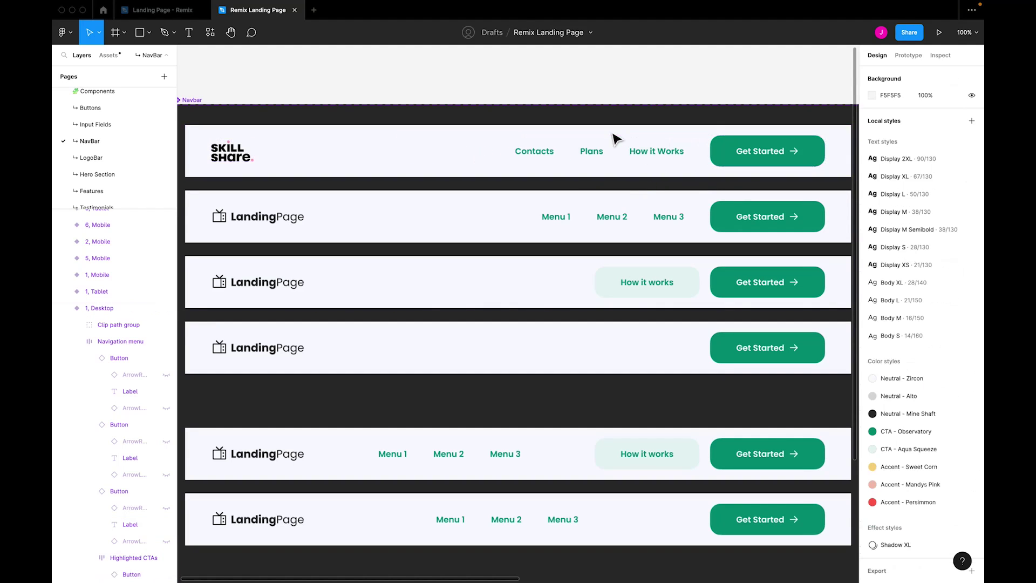
# Go to the main component of the navbar's Get Started button
pyautogui.click(732, 156)
pyautogui.click(731, 157)
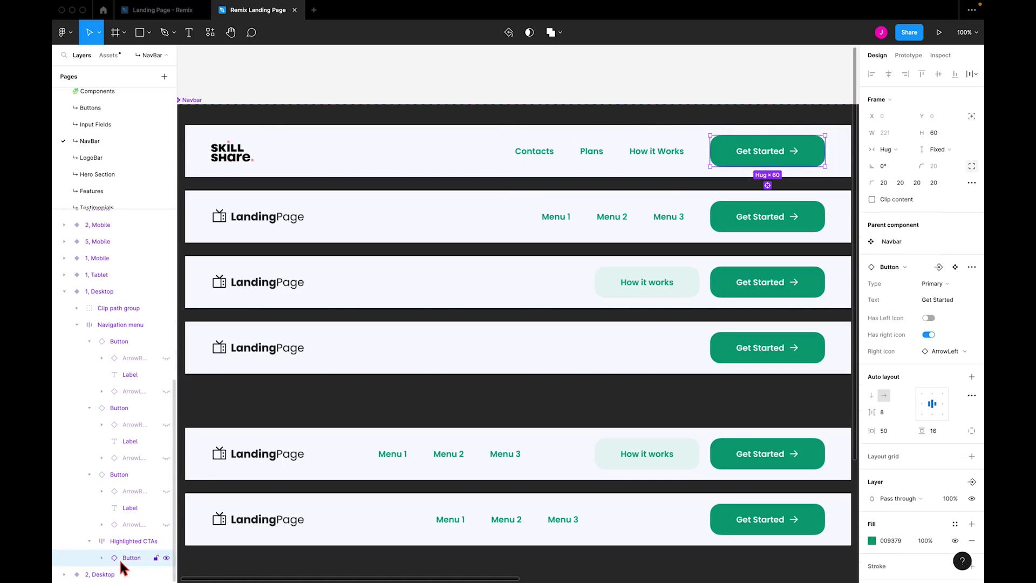
pyautogui.rightClick(733, 157)
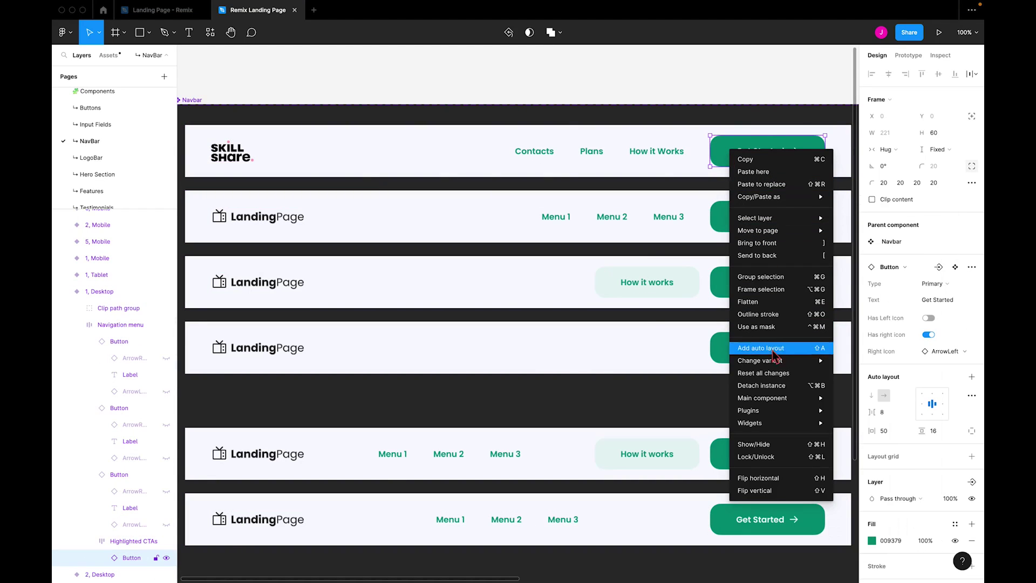
pyautogui.moveTo(789, 406)
pyautogui.click(857, 398)
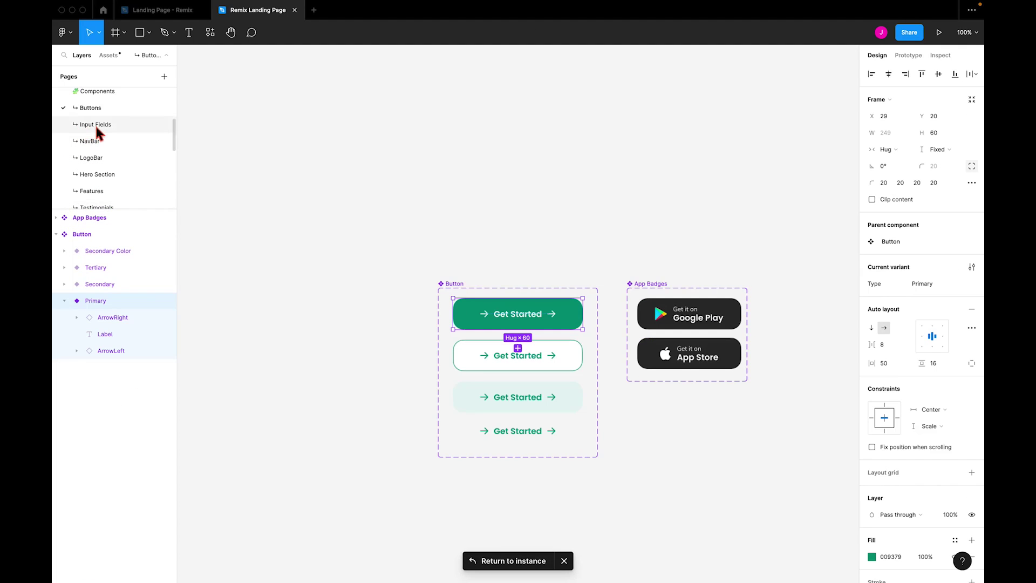
pyautogui.scroll(1, 97, 121)
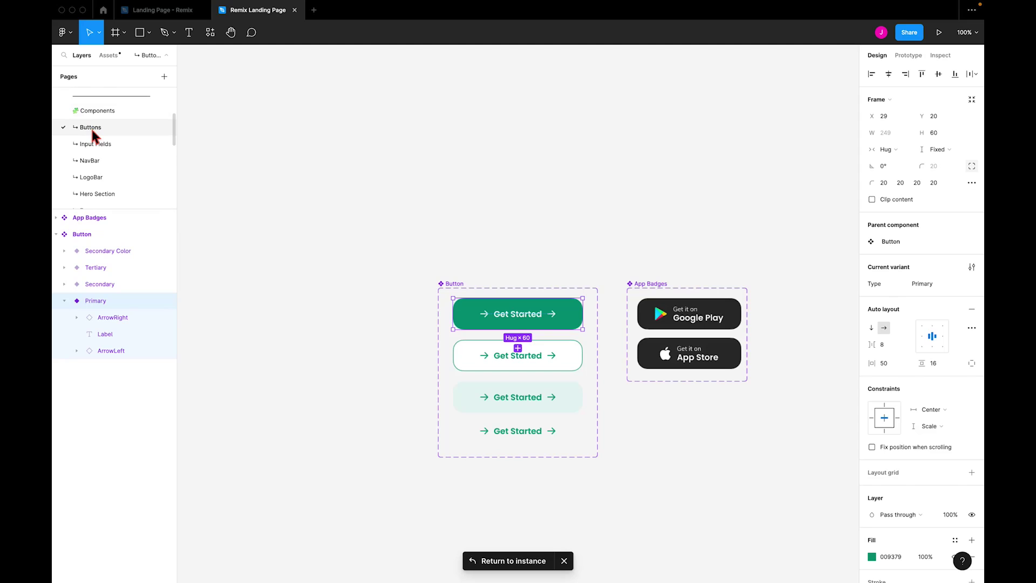
pyautogui.scroll(-2, 496, 291)
pyautogui.scroll(-4, 889, 413)
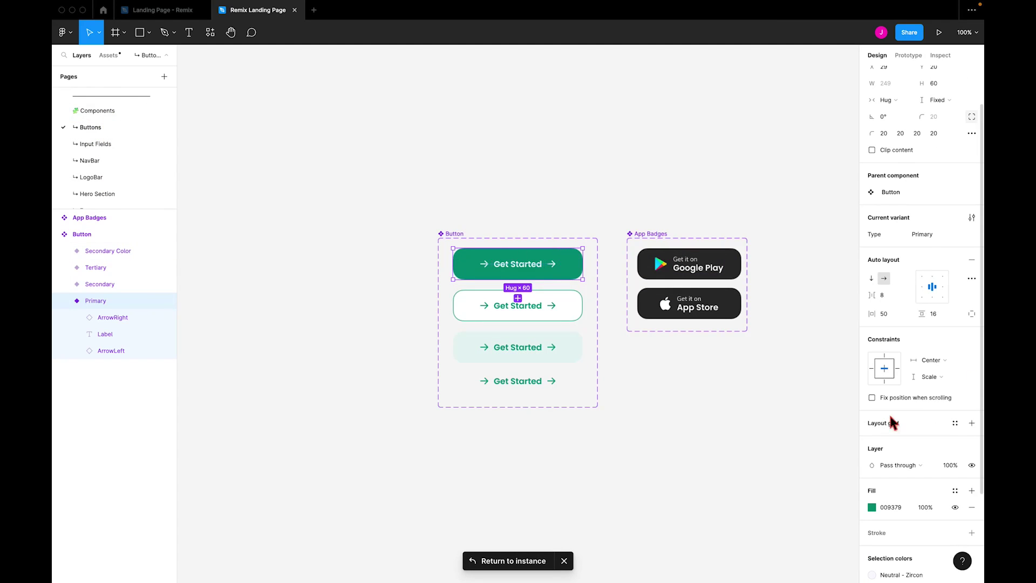
pyautogui.scroll(-1, 921, 384)
# Set the Primary button's fill to the pink FF9EB0 taken from the Skillshare file
pyautogui.click(871, 432)
pyautogui.click(162, 10)
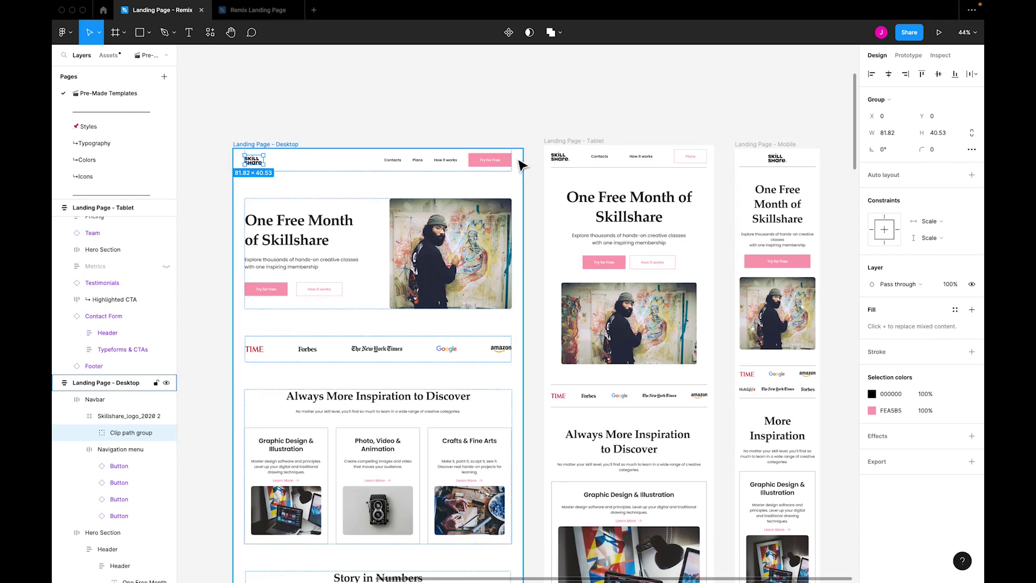
pyautogui.click(891, 465)
pyautogui.hotkey('ctrl', 'c')
pyautogui.click(258, 10)
pyautogui.hotkey('ctrl', 'v')
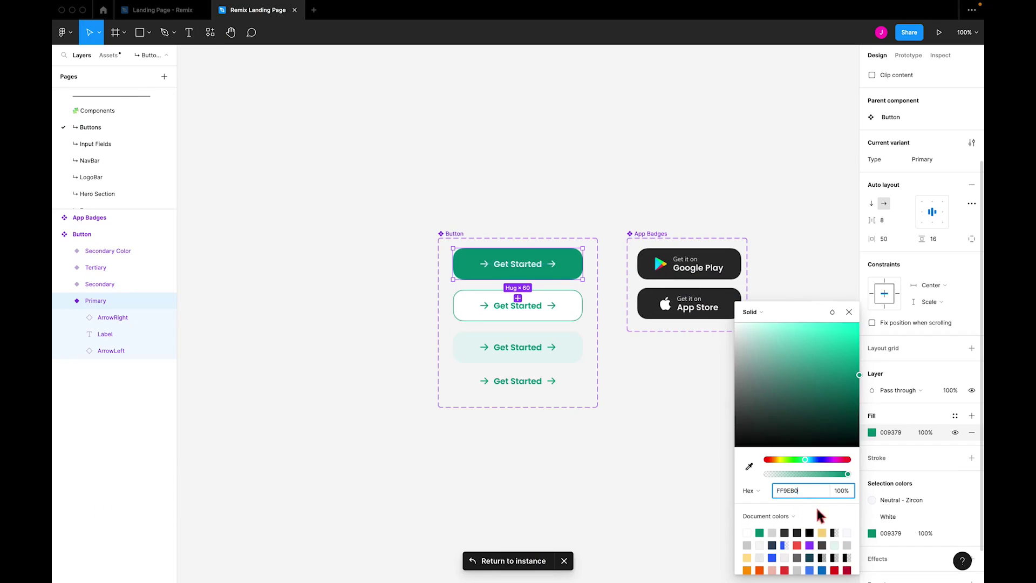
pyautogui.press('Return')
# Save the pink fill as a new colour style 'CTA button pink' and apply it
pyautogui.click(954, 416)
pyautogui.click(968, 392)
pyautogui.write('CTA button pink')
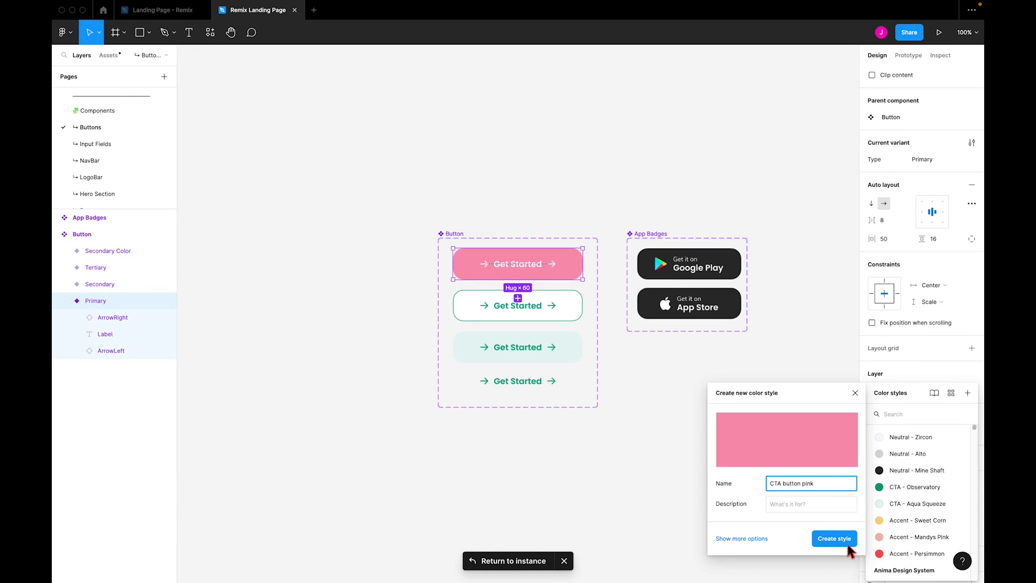
pyautogui.click(835, 538)
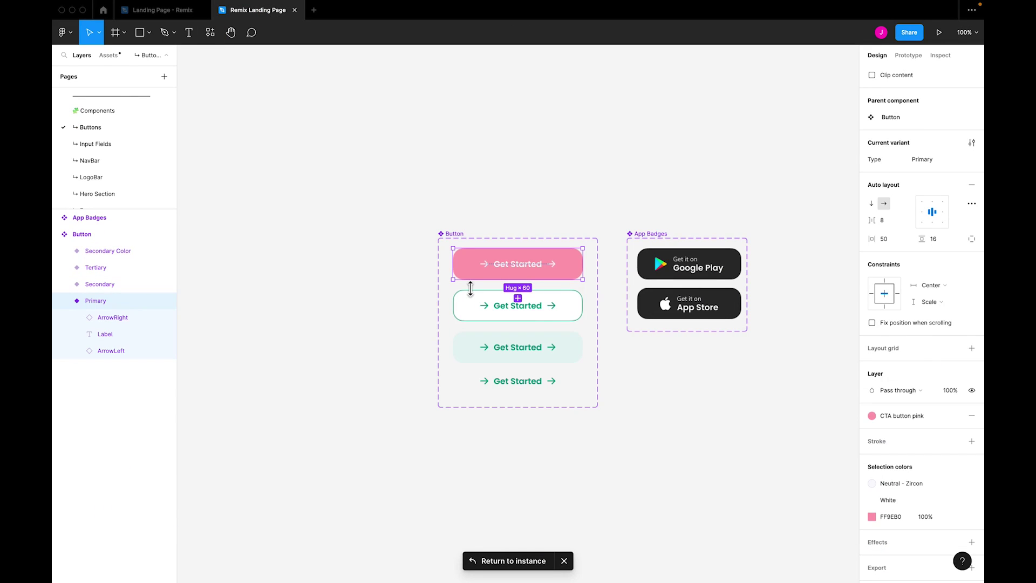
pyautogui.scroll(5, 88, 138)
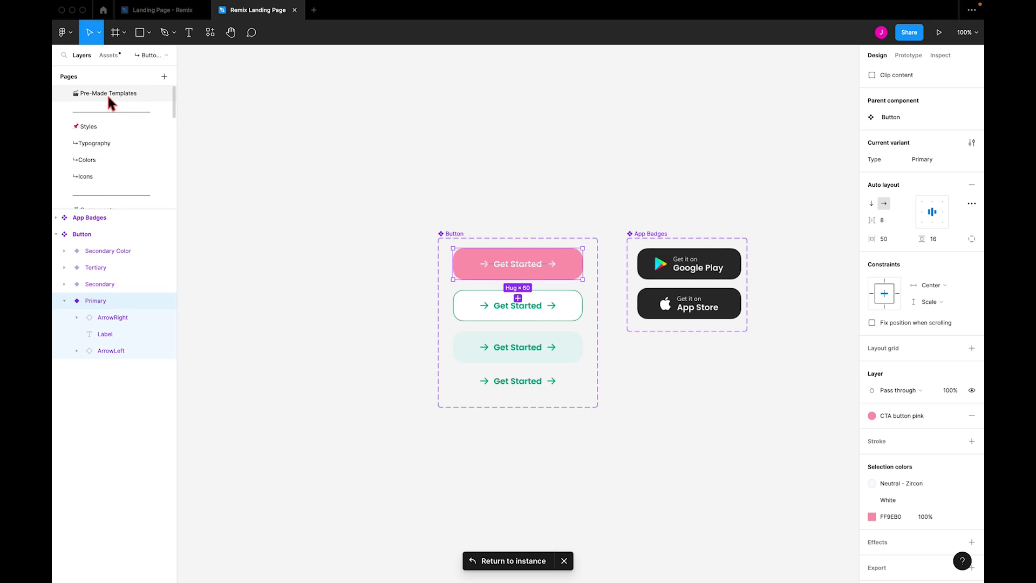
# On Pre-Made Templates, remove all icons from the navbar's Get Started button
pyautogui.click(106, 94)
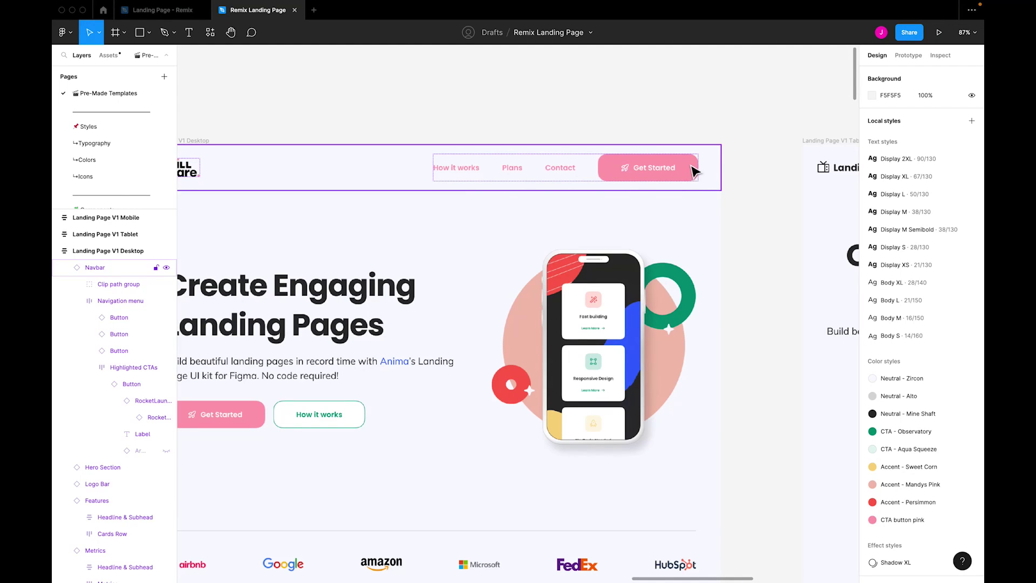
pyautogui.click(695, 172)
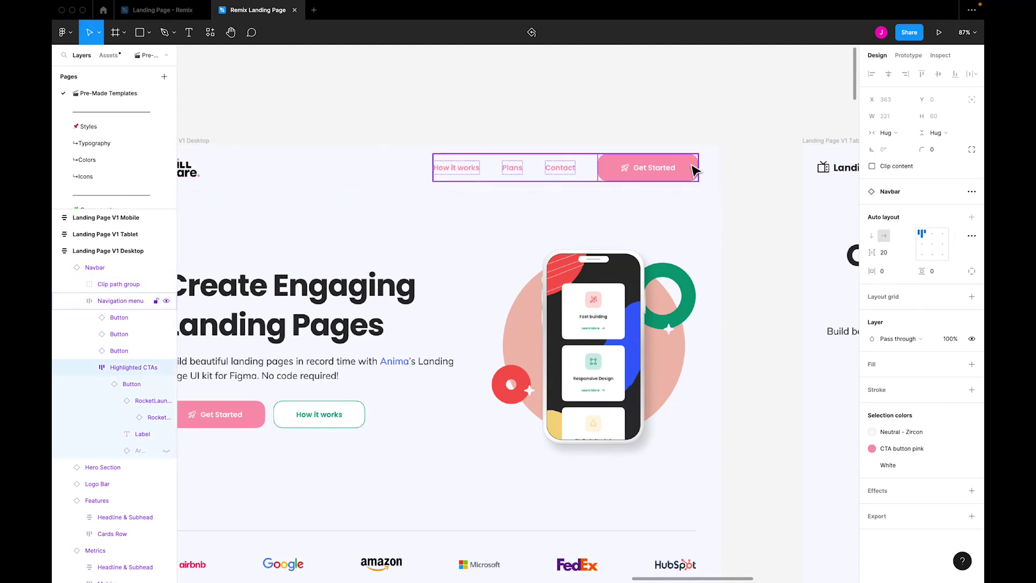
pyautogui.click(132, 383)
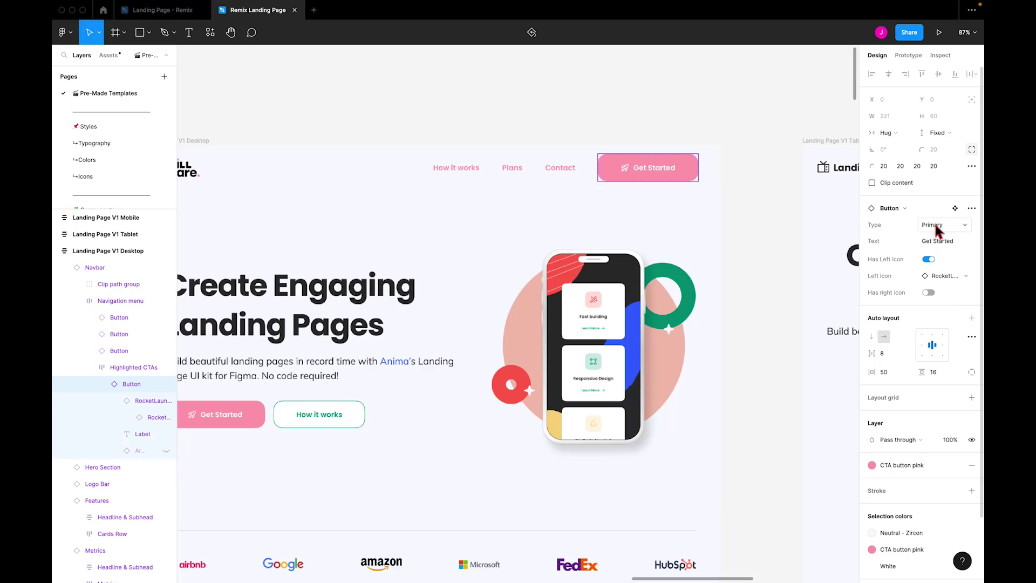
pyautogui.click(929, 259)
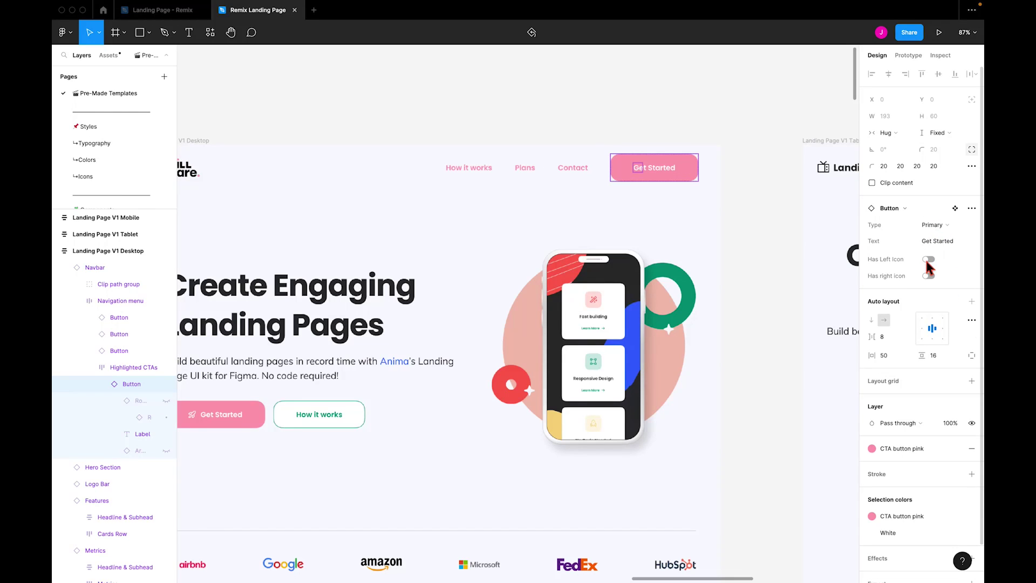
pyautogui.click(929, 259)
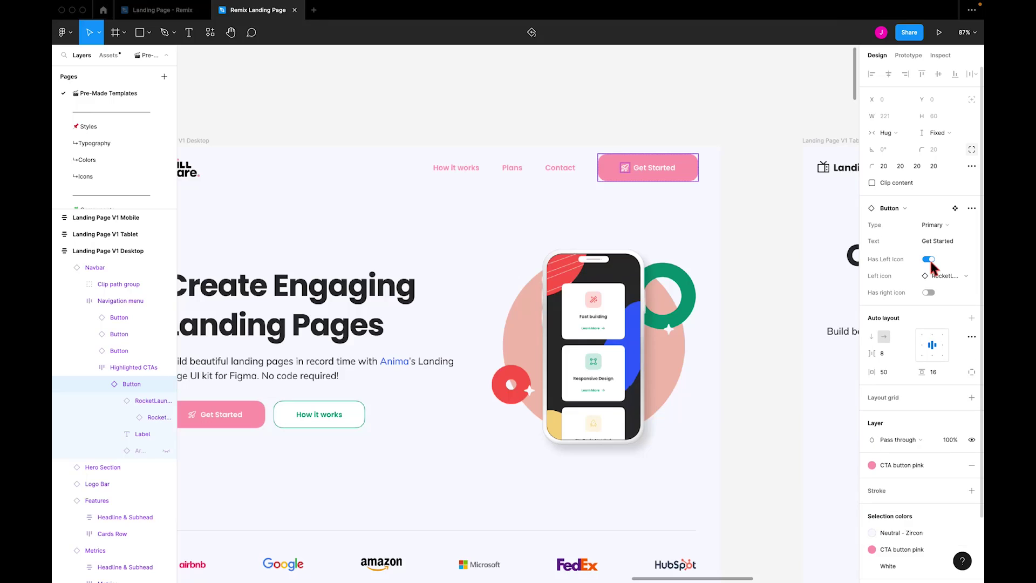
pyautogui.click(947, 274)
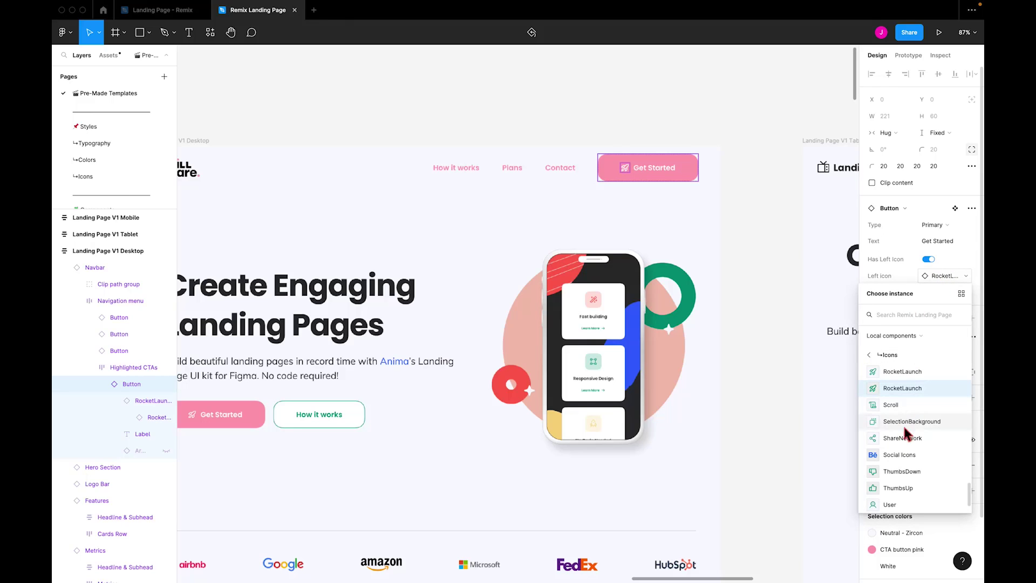
pyautogui.click(931, 293)
pyautogui.click(932, 291)
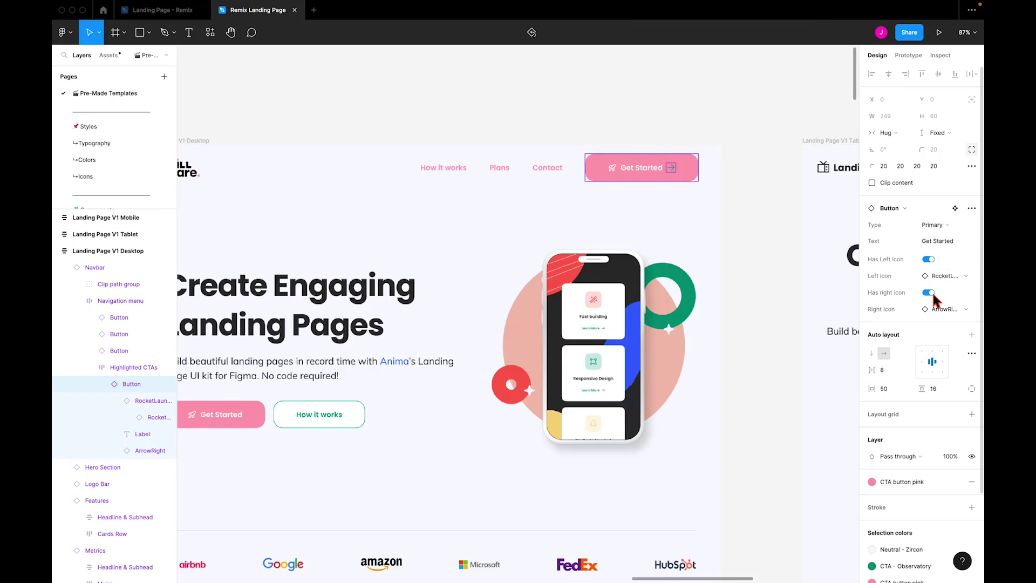
pyautogui.click(928, 292)
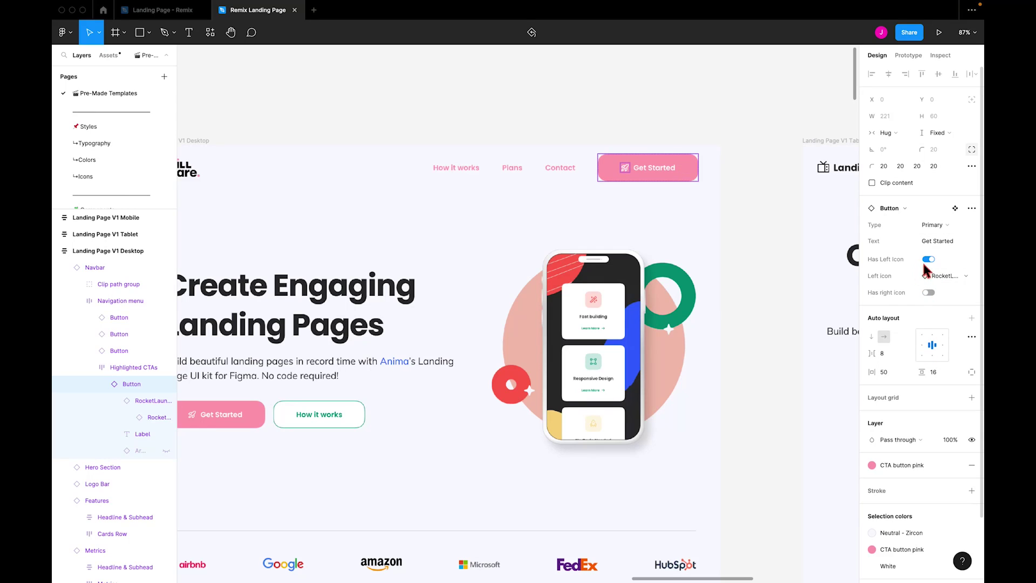
pyautogui.click(929, 260)
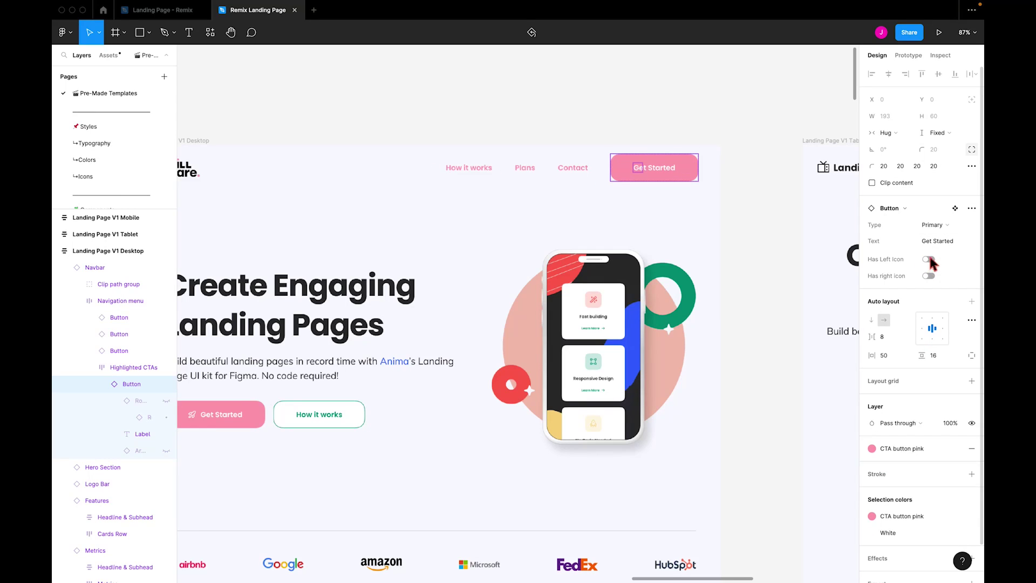
# Set the button's corner radius to 0 and push the navbar edits to its main component
pyautogui.click(970, 152)
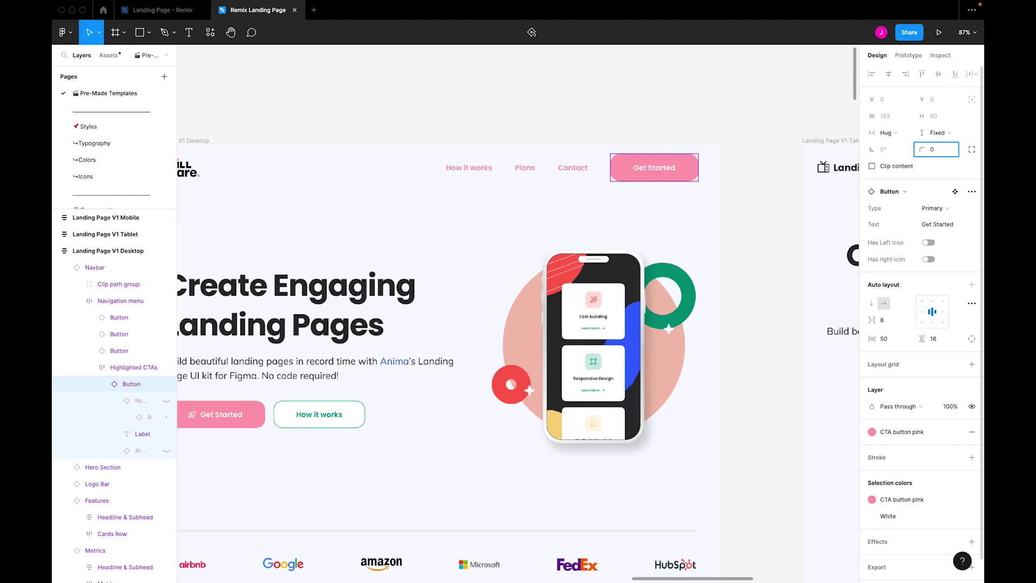
pyautogui.press('Return')
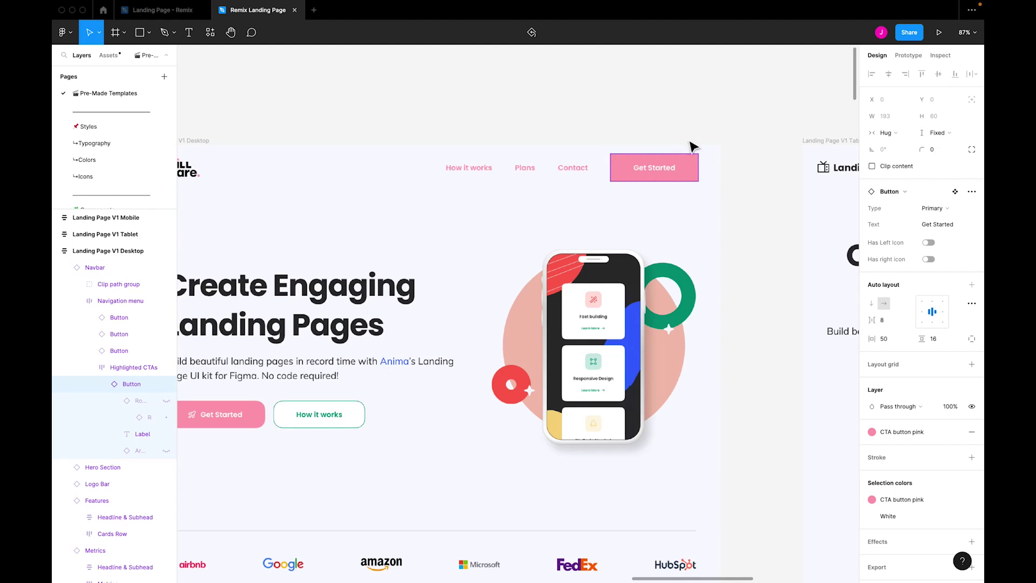
pyautogui.click(691, 114)
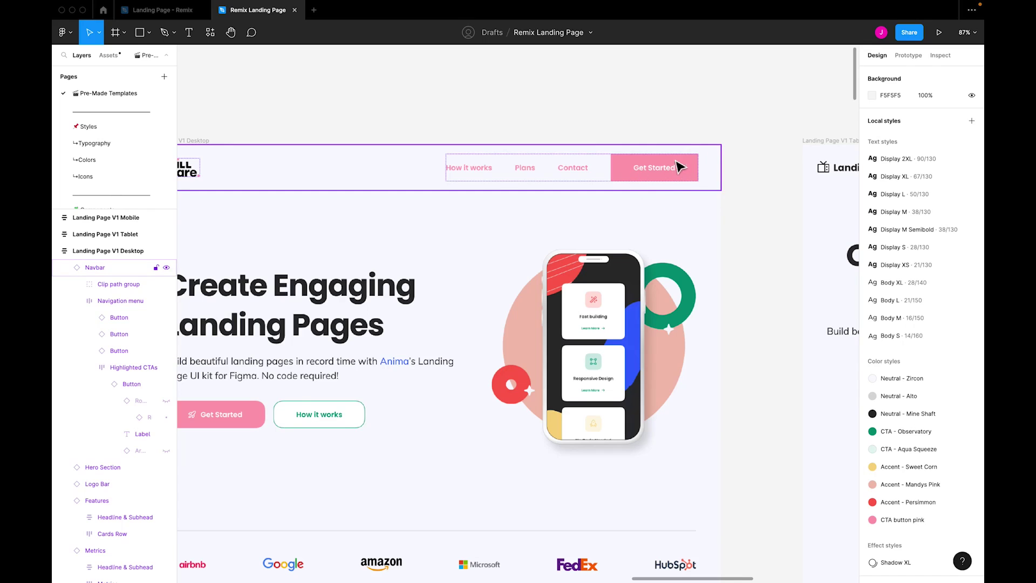
pyautogui.click(618, 187)
pyautogui.scroll(3, 474, 173)
pyautogui.rightClick(473, 165)
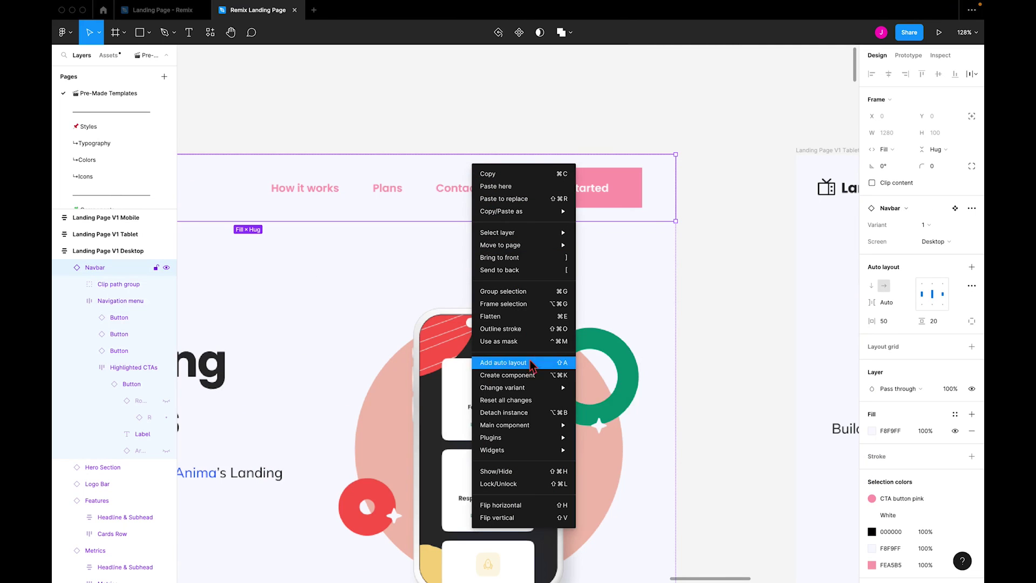
pyautogui.moveTo(564, 444)
pyautogui.click(626, 437)
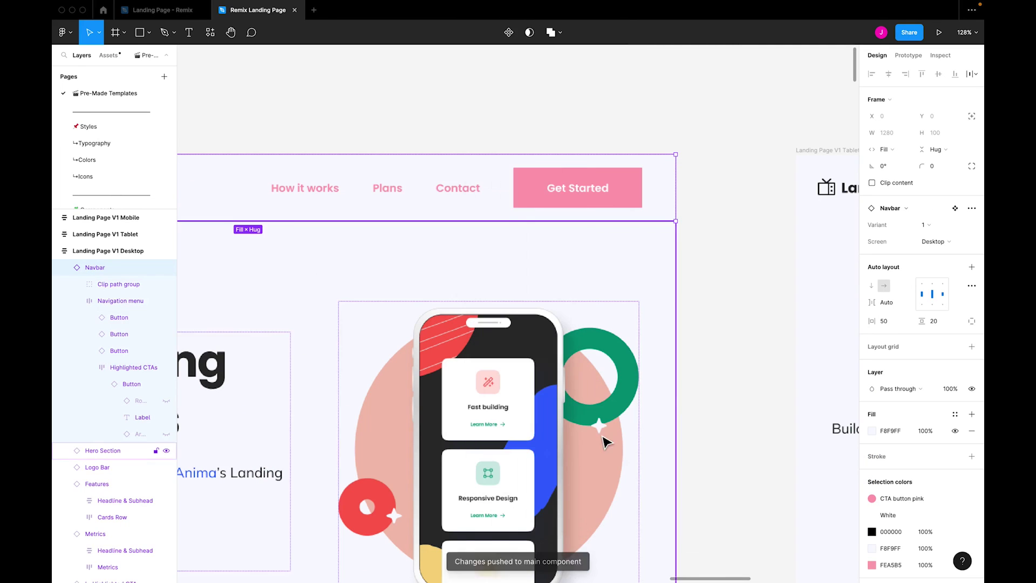
pyautogui.scroll(-3, 105, 171)
# Check the NavBar component page, then bring up the Landing Page - Remix file
pyautogui.click(108, 173)
pyautogui.click(103, 187)
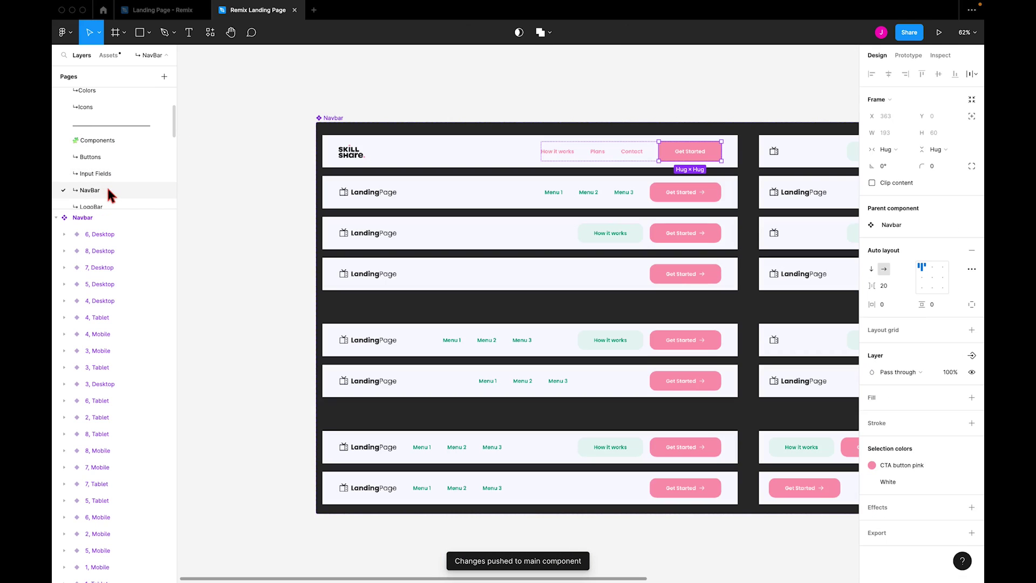
pyautogui.click(619, 98)
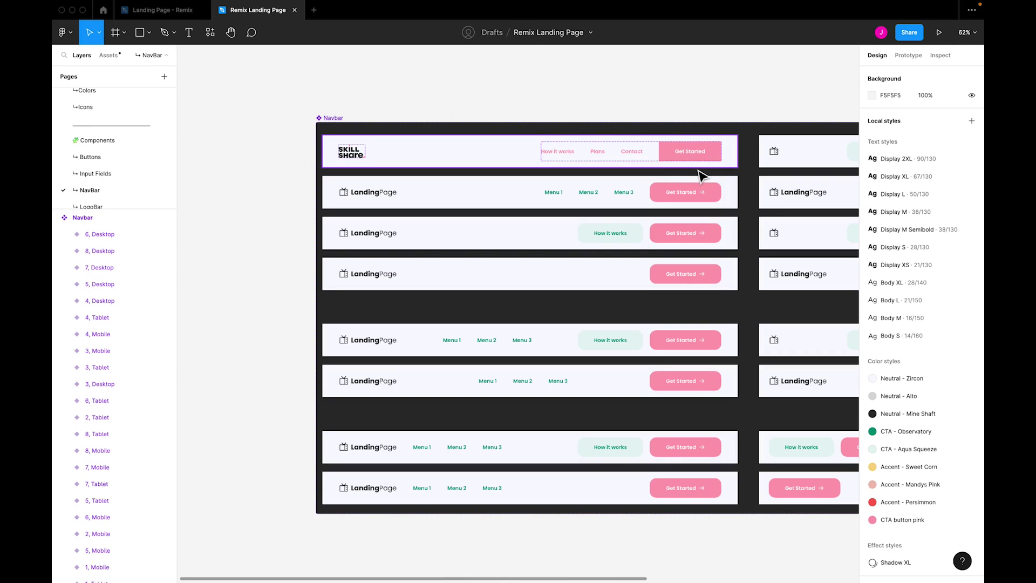
pyautogui.scroll(5, 75, 143)
pyautogui.click(98, 94)
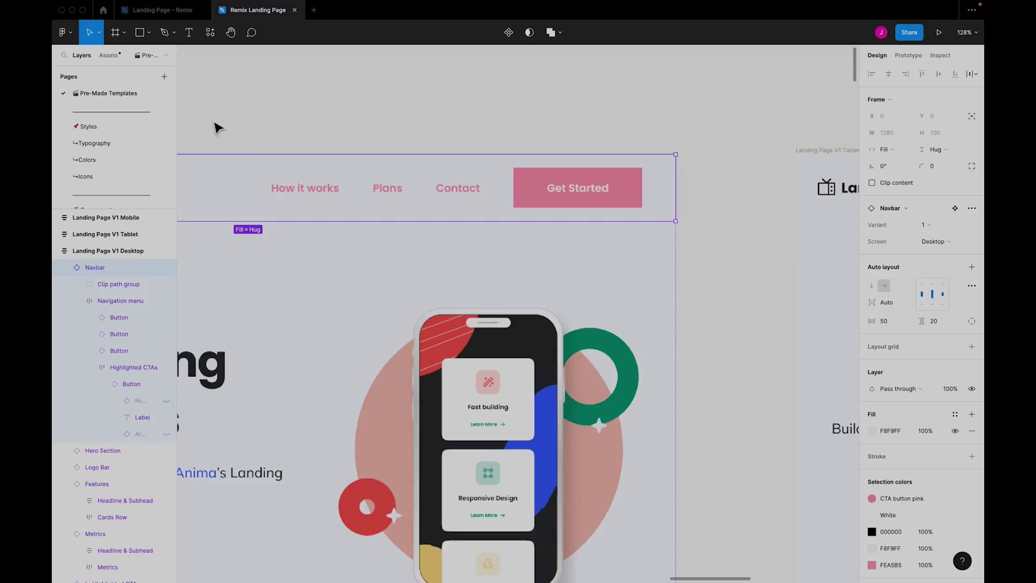
pyautogui.click(170, 11)
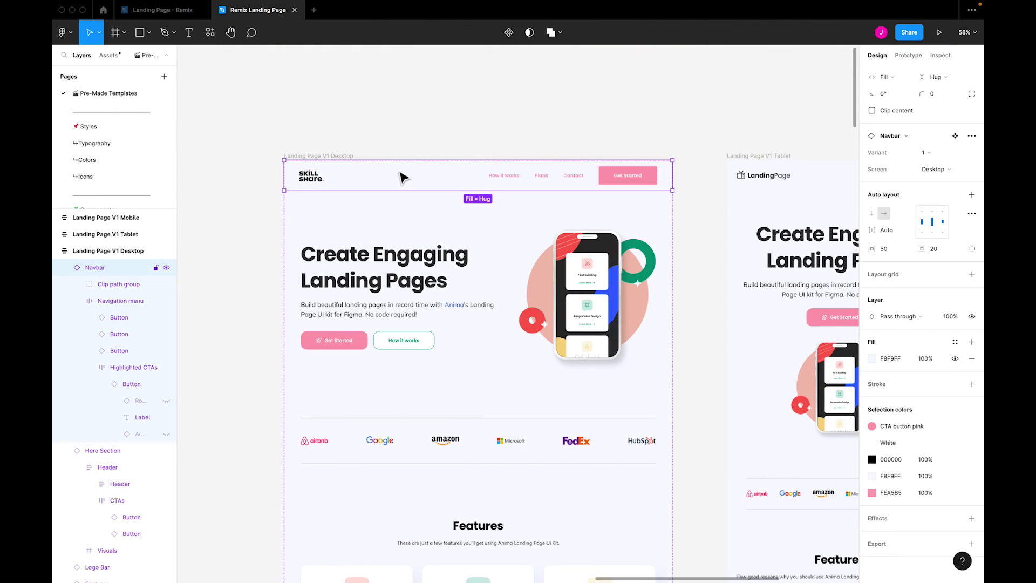
# Add a black bottom-only stroke to the navbar and narrow it to about 1212 px
pyautogui.click(971, 383)
pyautogui.click(955, 417)
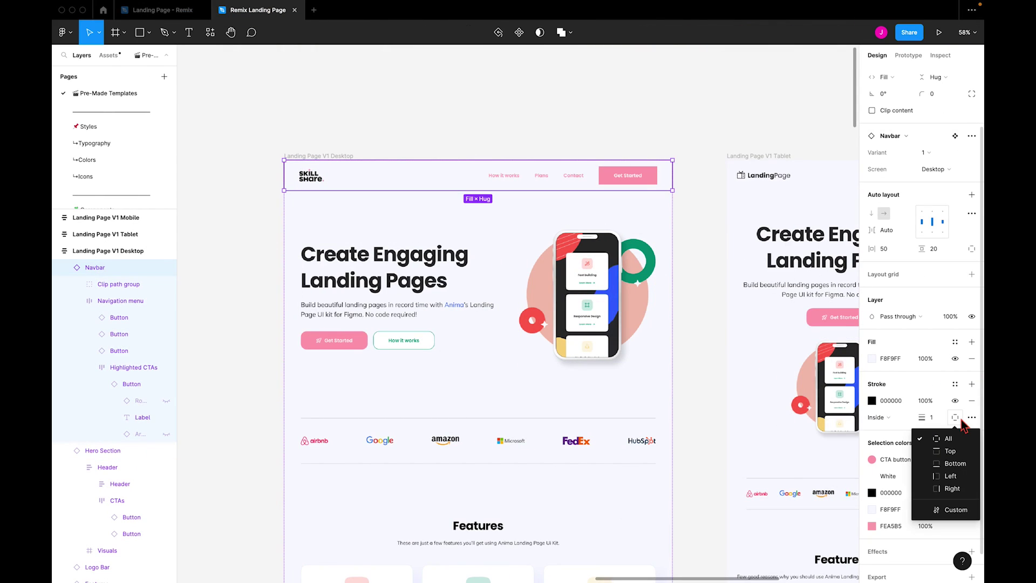
pyautogui.click(954, 463)
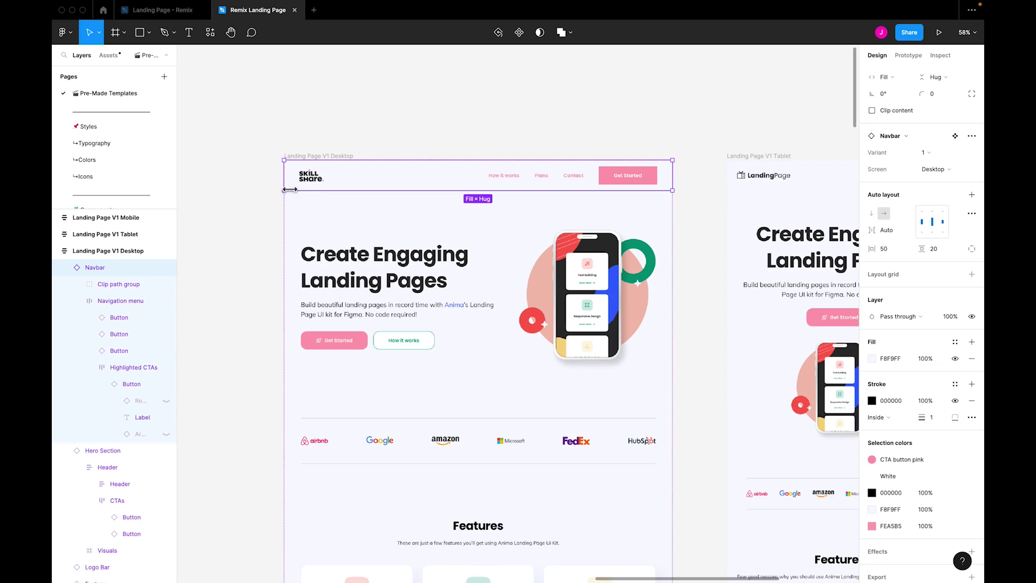
pyautogui.moveTo(290, 190); pyautogui.dragTo(301, 189)
pyautogui.click(407, 110)
pyautogui.click(642, 185)
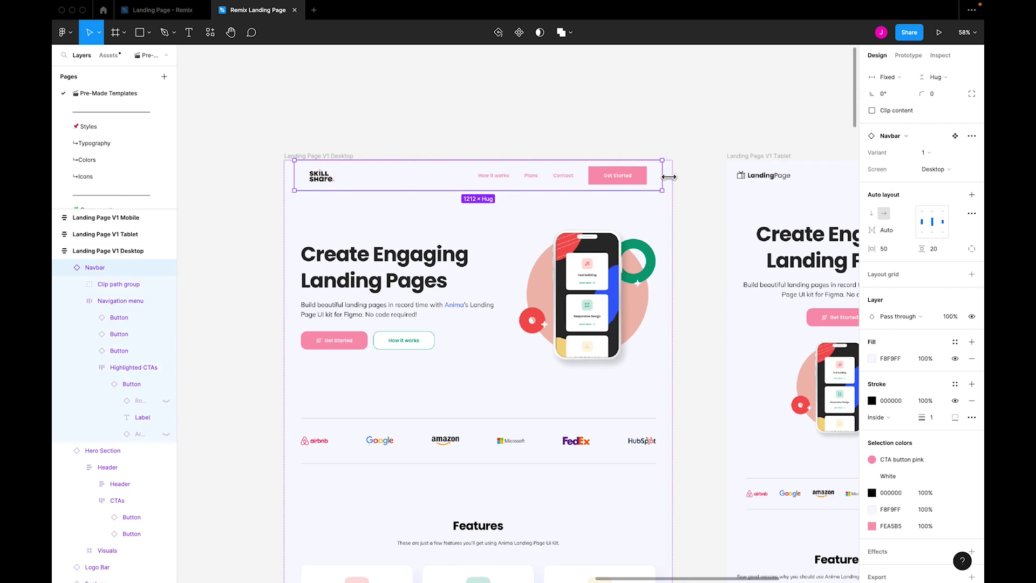
pyautogui.moveTo(669, 177); pyautogui.dragTo(670, 173)
pyautogui.click(625, 123)
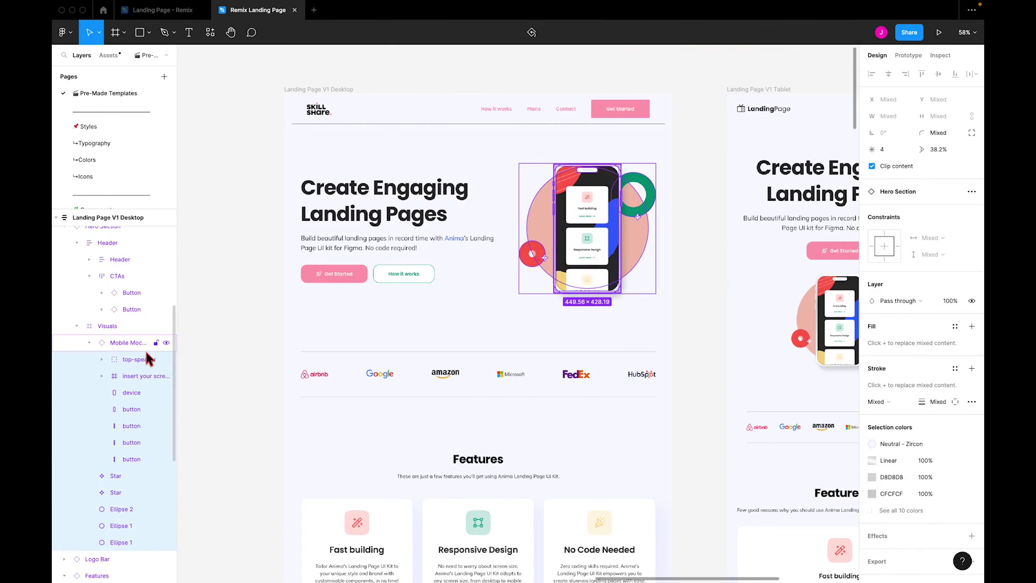
# Hide the phone mockup and fill the Visuals frame with the painter photo from Downloads
pyautogui.press('super+shift+h')
pyautogui.click(588, 211)
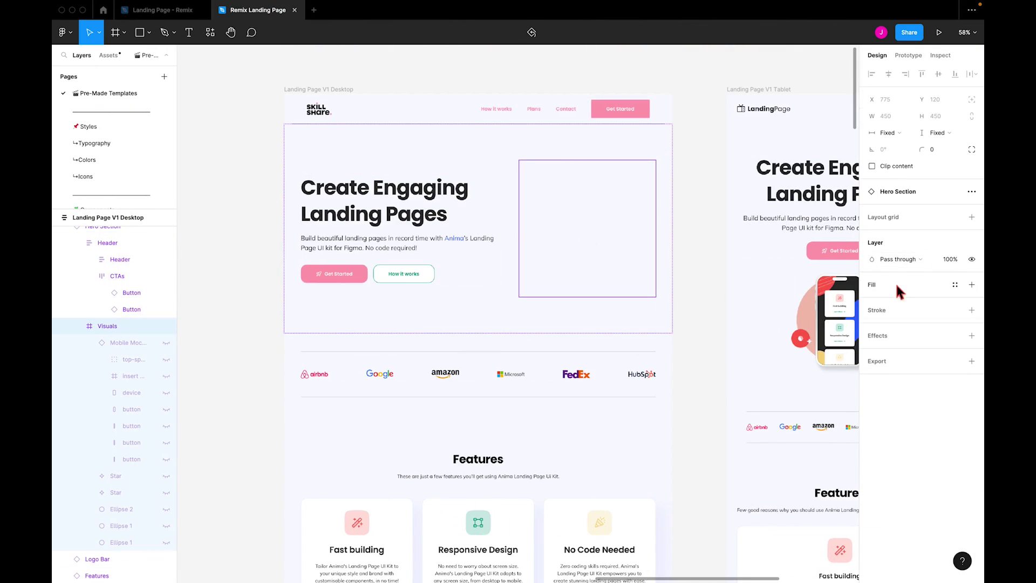
pyautogui.click(971, 284)
pyautogui.click(871, 301)
pyautogui.click(751, 303)
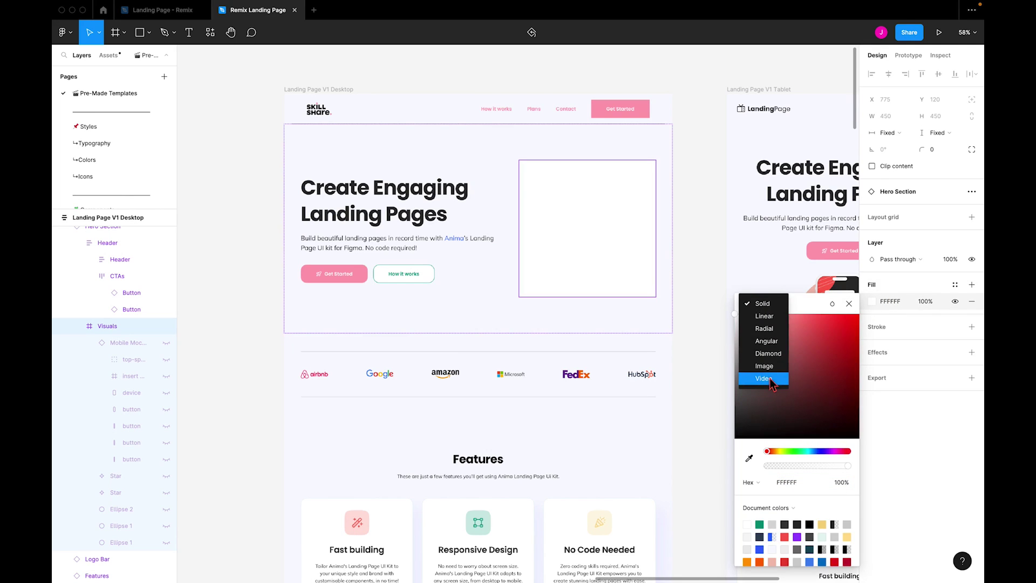
pyautogui.click(765, 366)
pyautogui.click(797, 359)
pyautogui.click(315, 260)
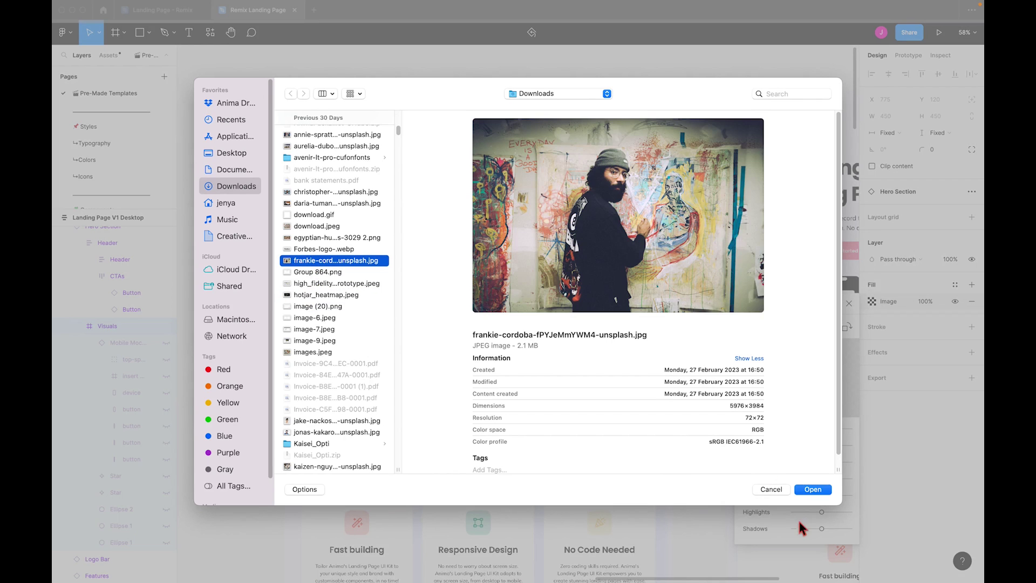
pyautogui.click(813, 489)
pyautogui.scroll(5, 601, 205)
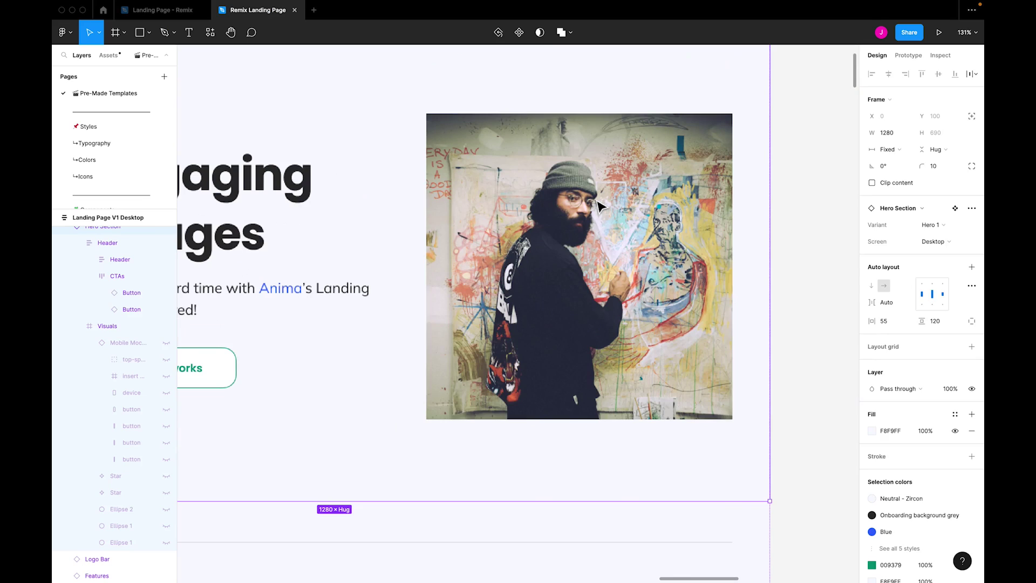
pyautogui.click(601, 207)
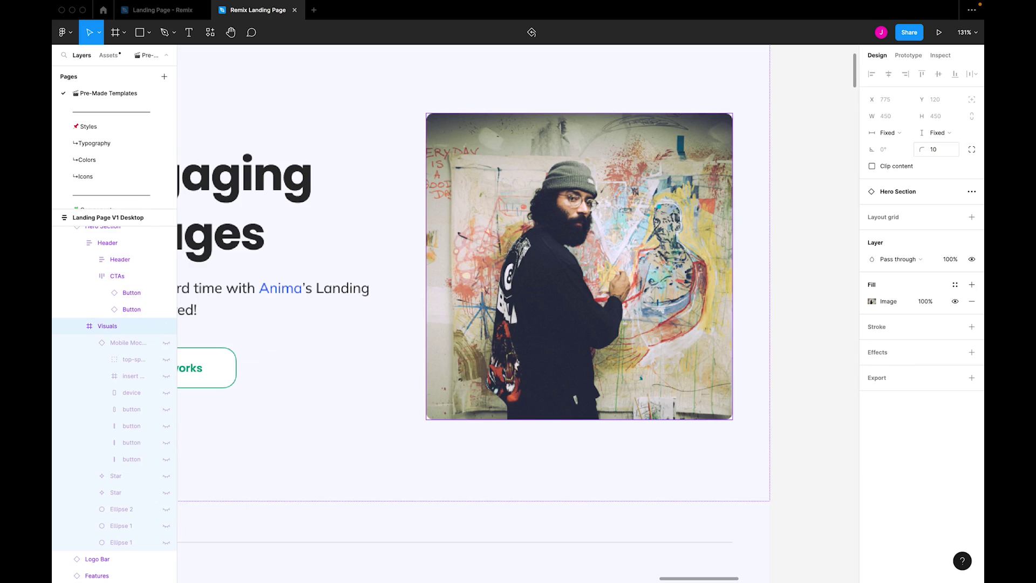
pyautogui.click(633, 96)
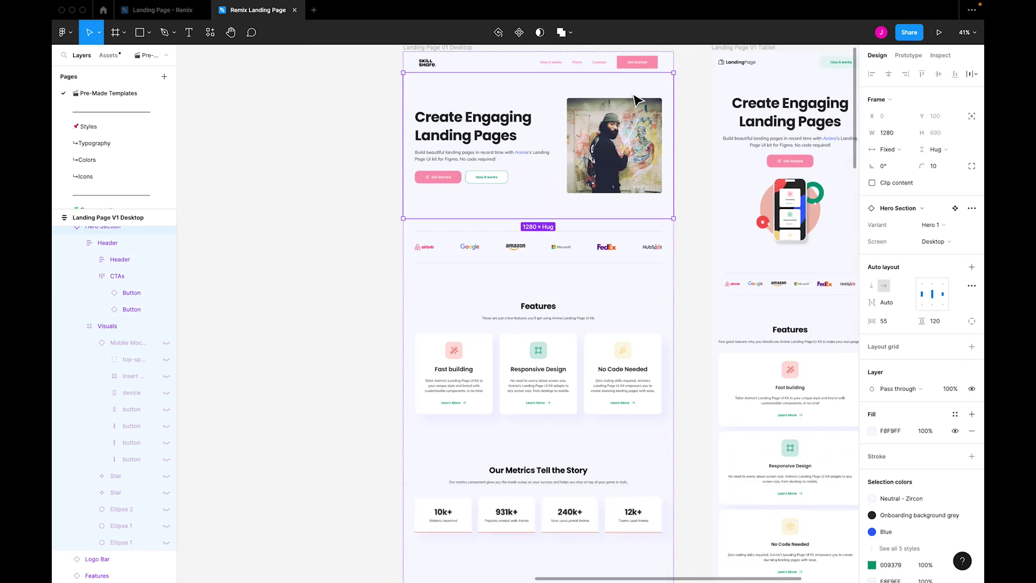
# Go to the main component of the hero's How it works button
pyautogui.scroll(-5, 634, 99)
pyautogui.scroll(3, 626, 103)
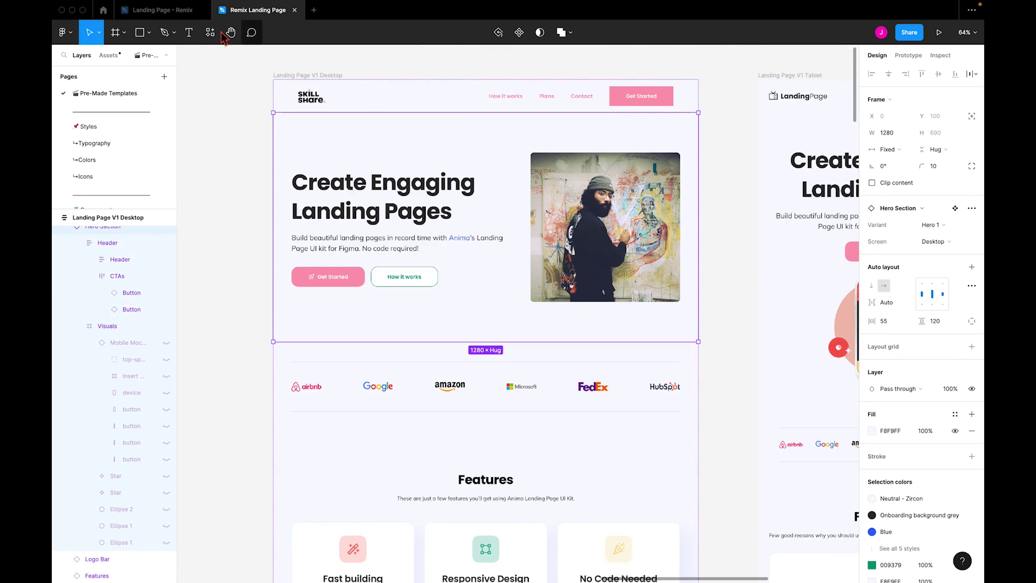
pyautogui.click(177, 14)
pyautogui.click(250, 18)
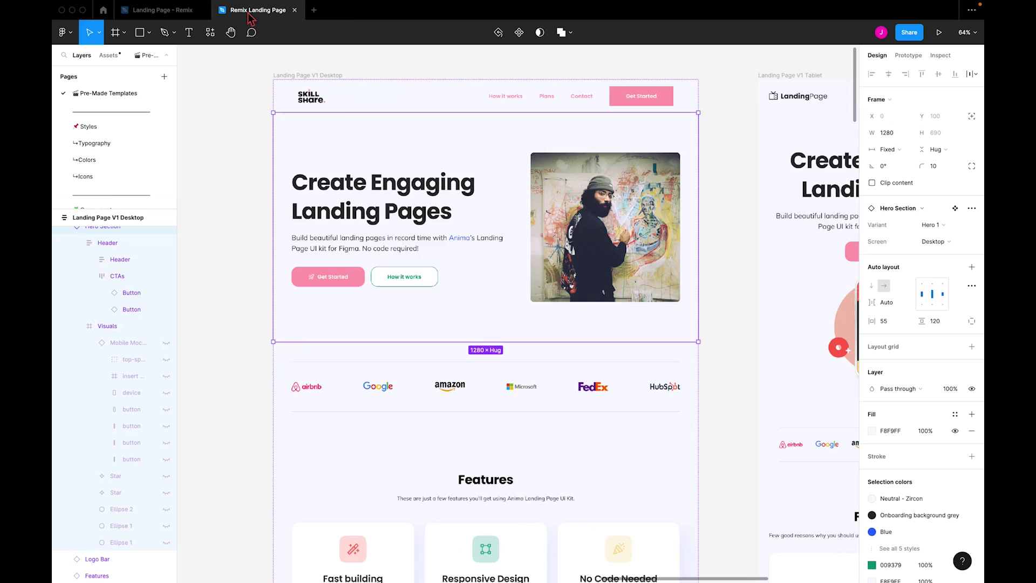
pyautogui.click(629, 214)
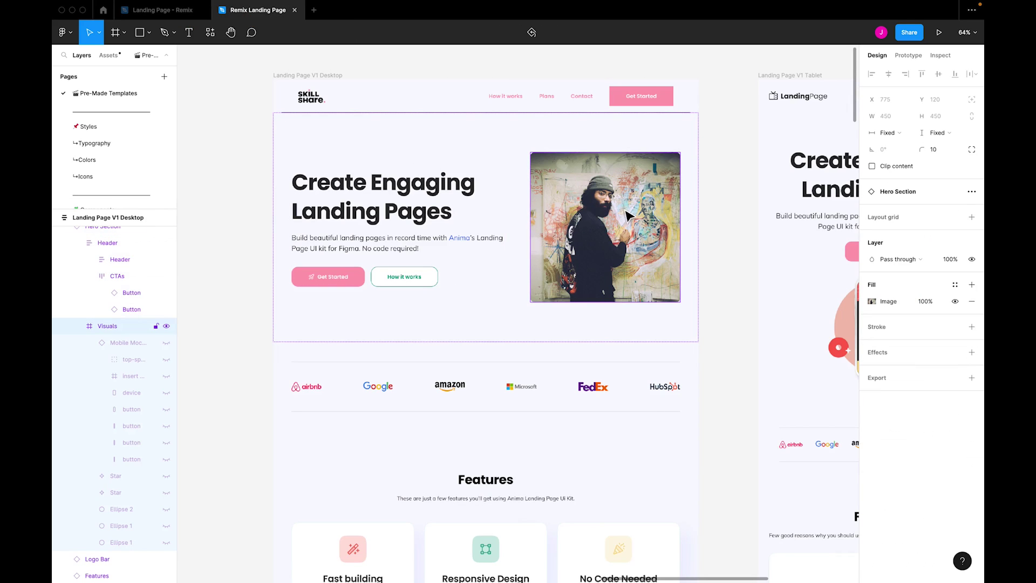
pyautogui.doubleClick(420, 286)
pyautogui.doubleClick(420, 286)
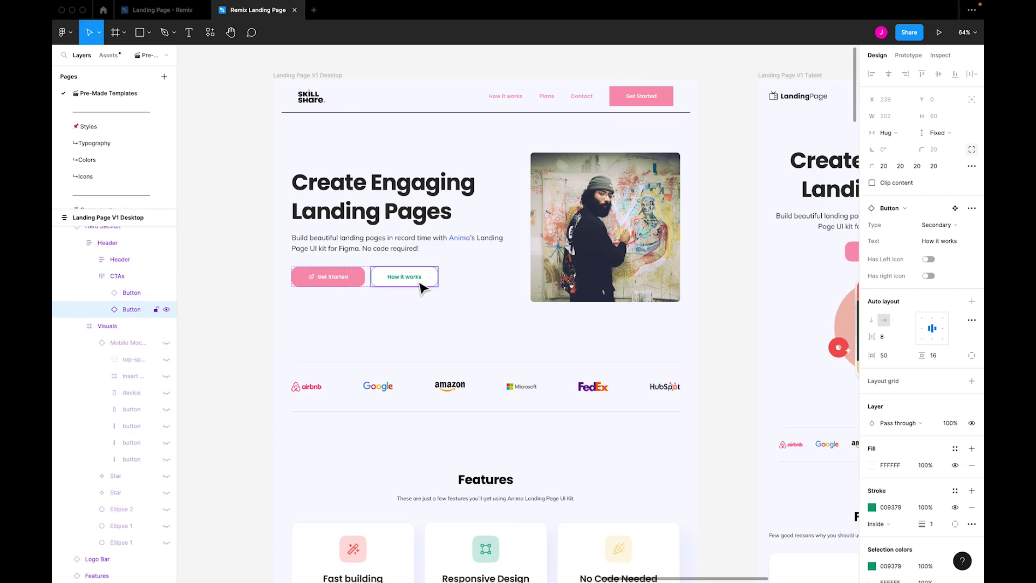
pyautogui.rightClick(421, 286)
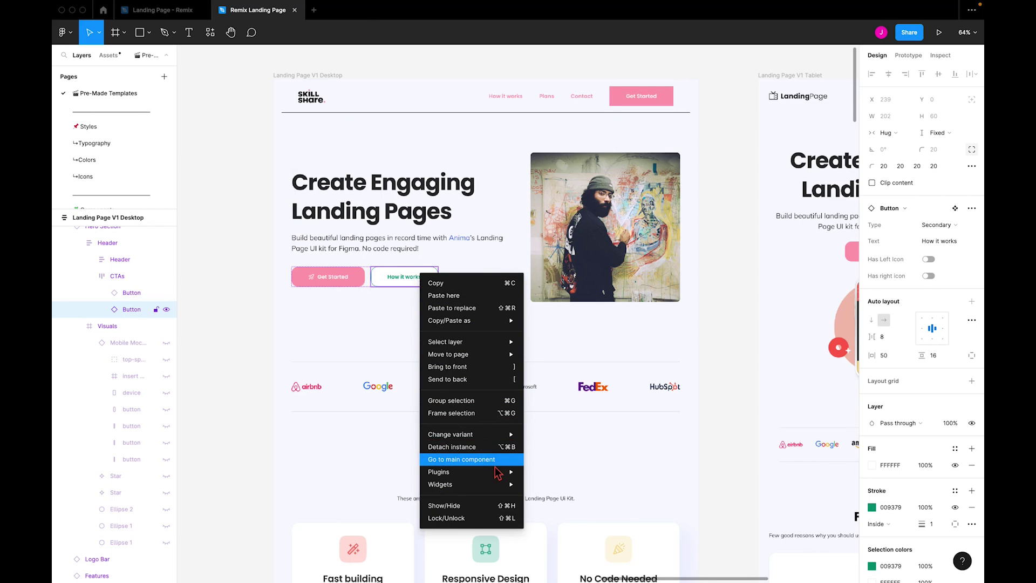
pyautogui.click(496, 460)
# Apply CTA button pink to the button's label and set its corner radius to 0
pyautogui.click(956, 382)
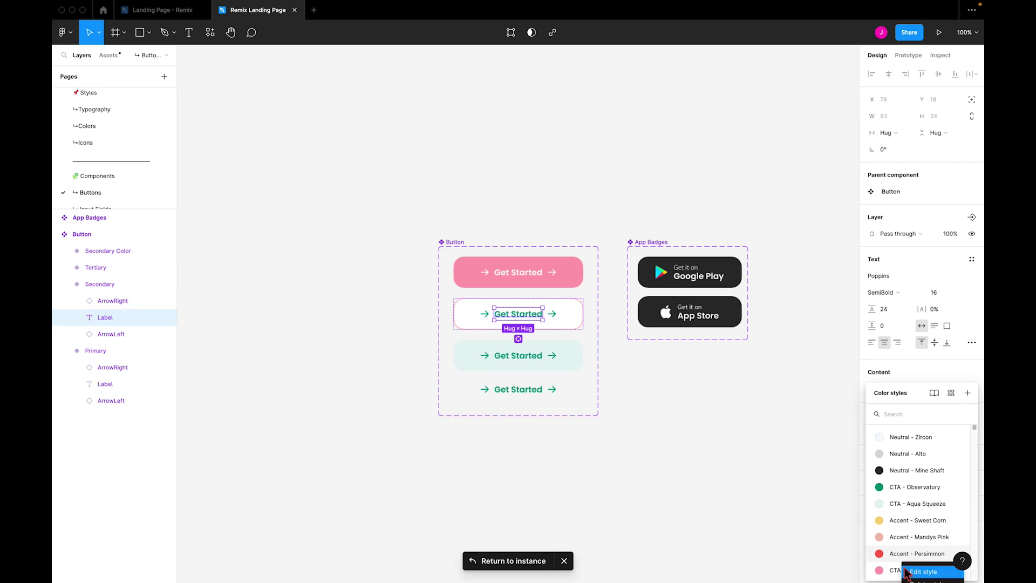
pyautogui.click(908, 570)
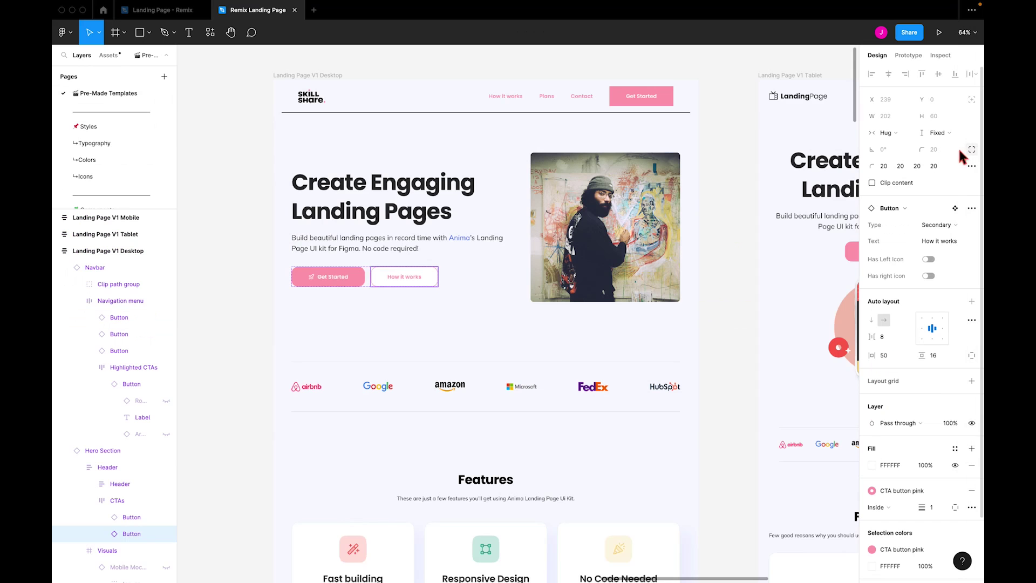
pyautogui.click(972, 150)
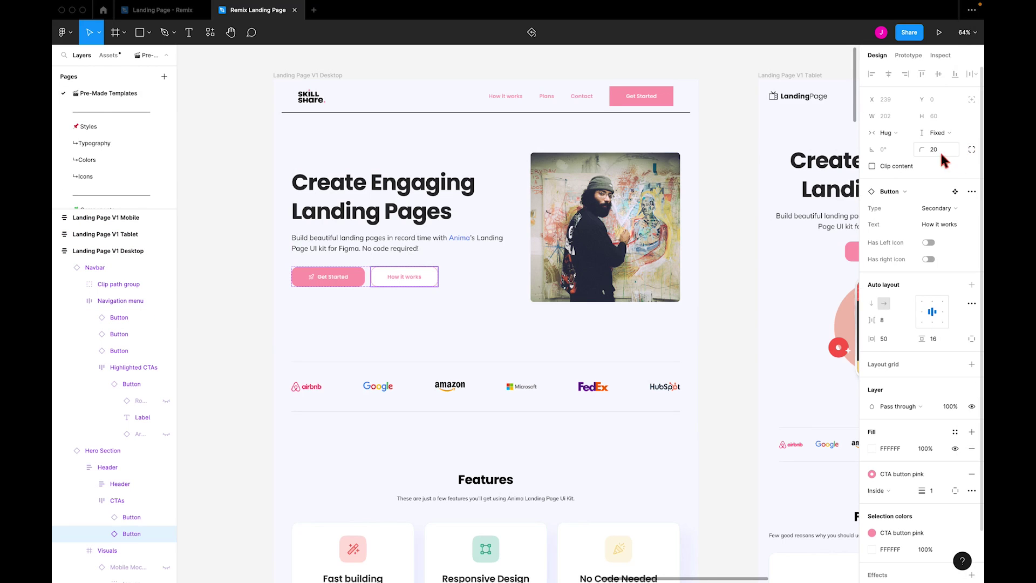
pyautogui.write('0')
pyautogui.press('Return')
pyautogui.click(358, 284)
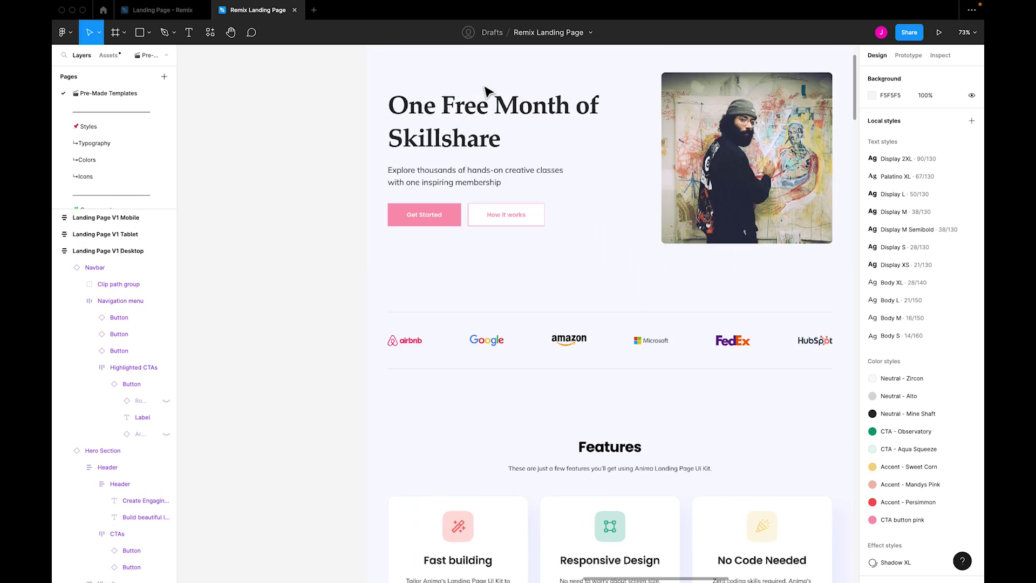
pyautogui.scroll(2, 486, 89)
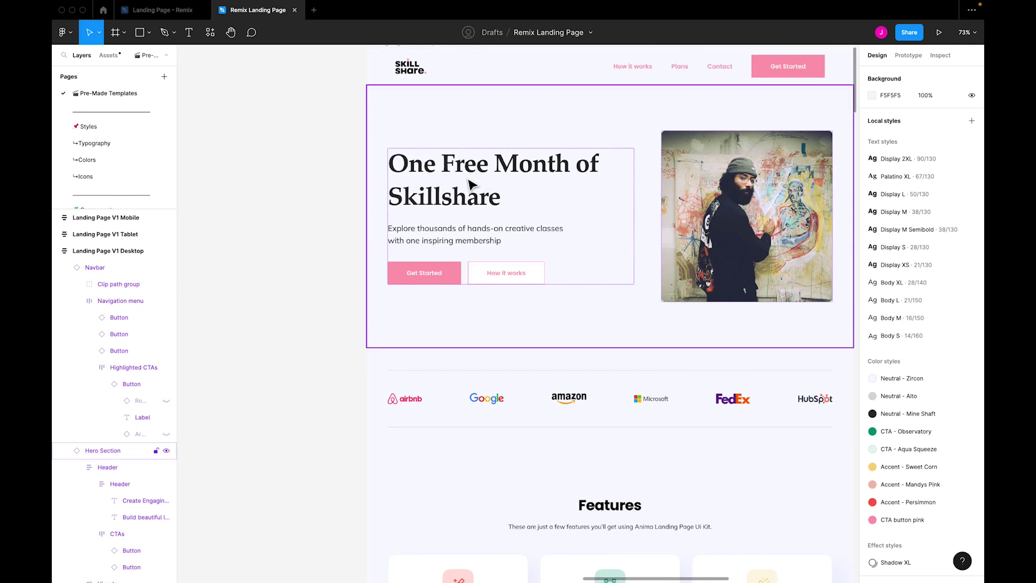
pyautogui.scroll(-5, 469, 185)
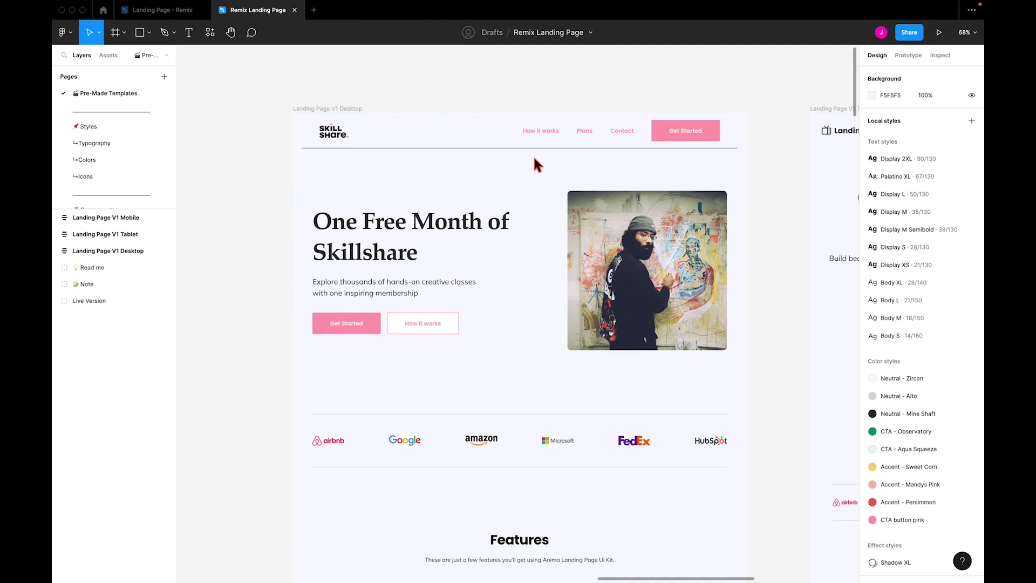
pyautogui.scroll(-5, 593, 400)
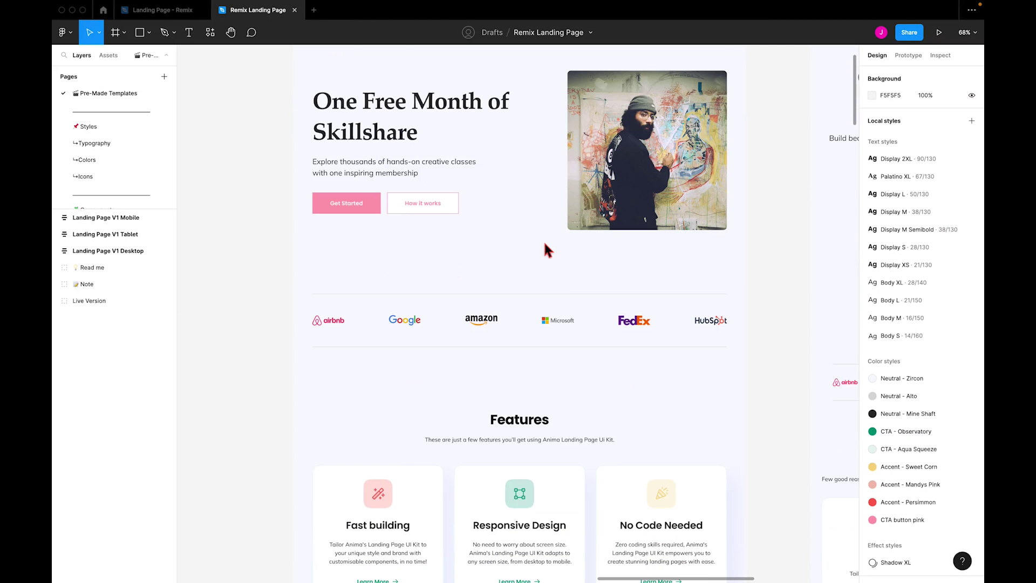
# Open the Logo Bar's main component and find its Desktop, 1 logo row
pyautogui.click(485, 272)
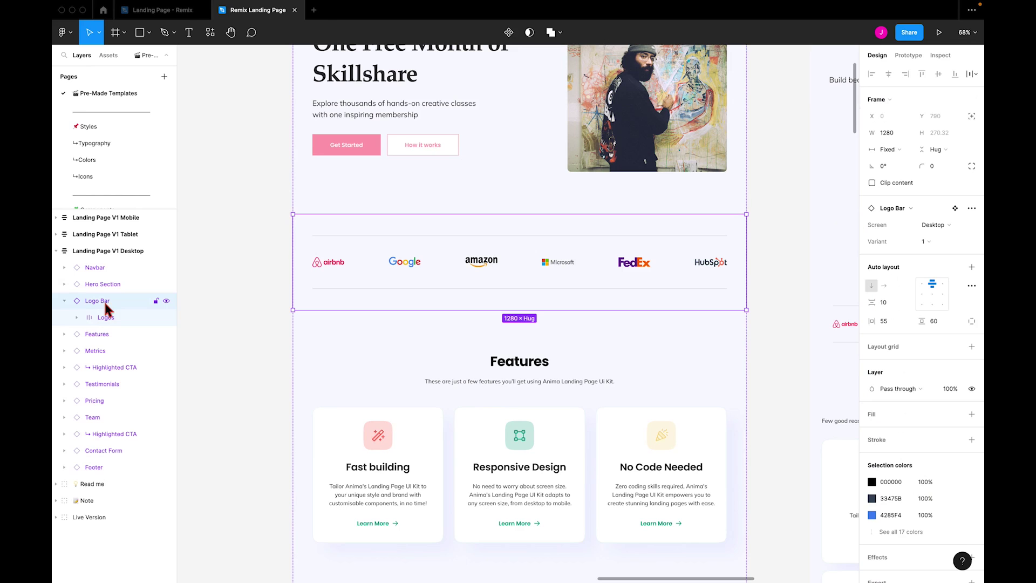
pyautogui.rightClick(384, 223)
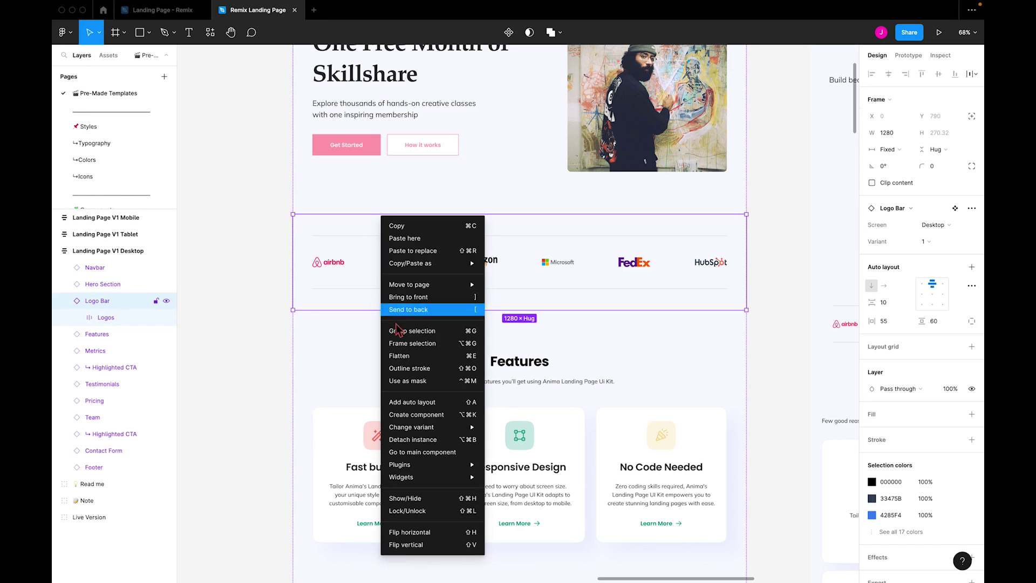
pyautogui.press('Return')
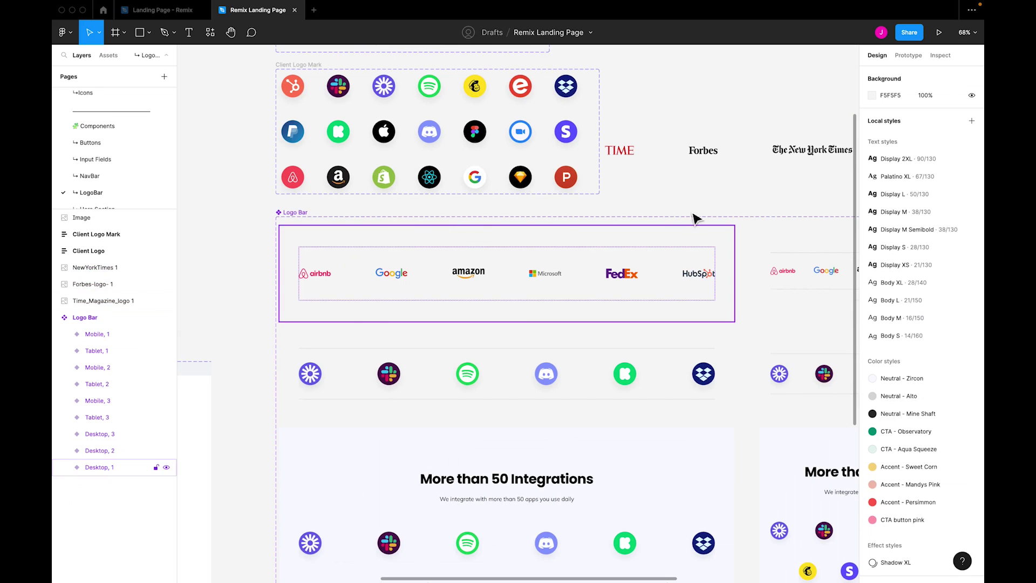
pyautogui.click(709, 259)
pyautogui.click(583, 208)
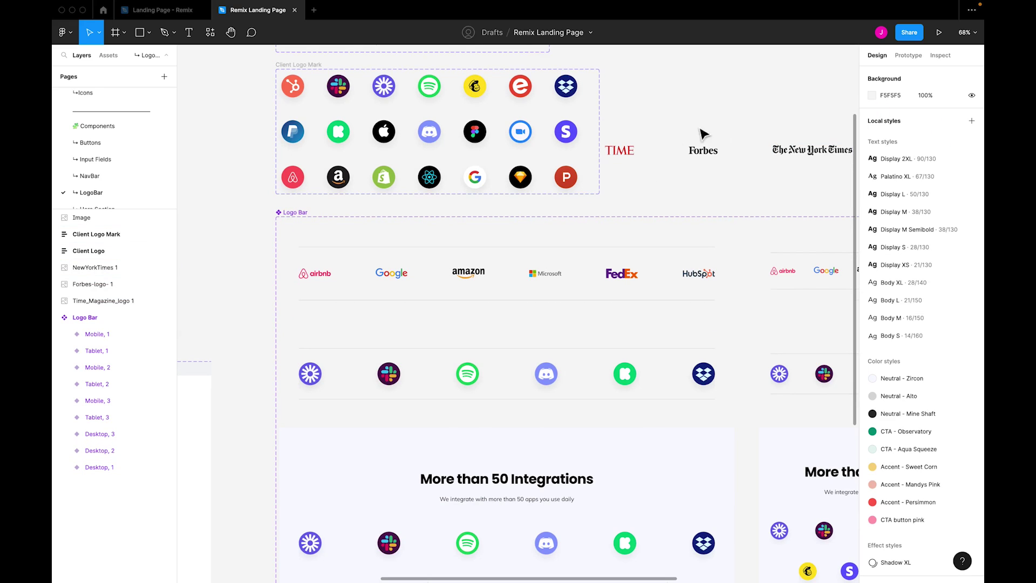
# Hide the FedEx logo and move the TIME and Forbes logos into the row
pyautogui.click(812, 164)
pyautogui.click(671, 155)
pyautogui.keyDown('ctrl'); pyautogui.click(625, 281); pyautogui.keyUp('ctrl')
pyautogui.hotkey('ctrl', 'shift', 'h')
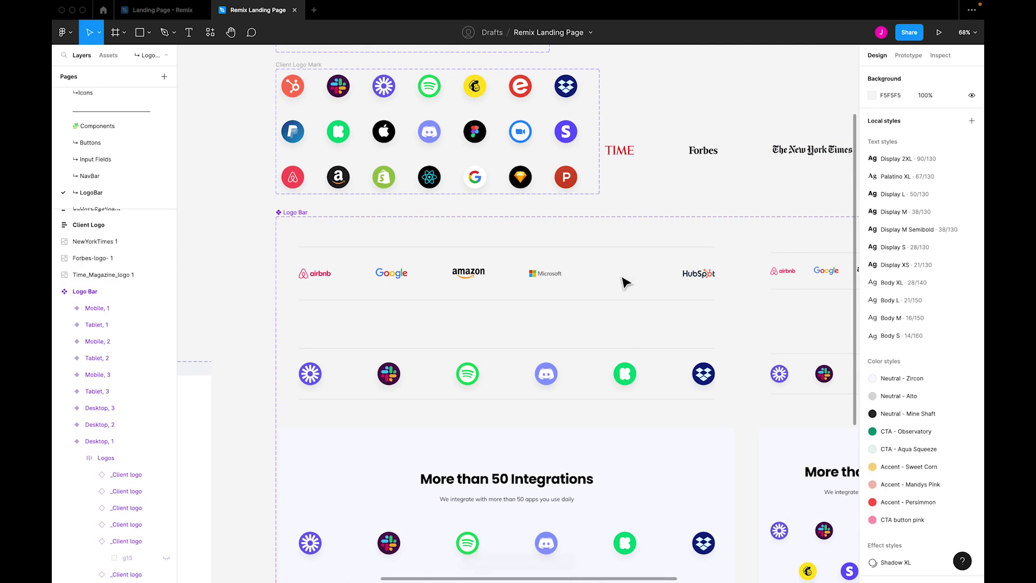
pyautogui.click(626, 154)
pyautogui.moveTo(620, 153); pyautogui.dragTo(626, 282)
pyautogui.click(711, 158)
pyautogui.moveTo(711, 157); pyautogui.dragTo(681, 286)
# Replace Microsoft with The New York Times logo, placed between amazon and TIME
pyautogui.click(510, 280)
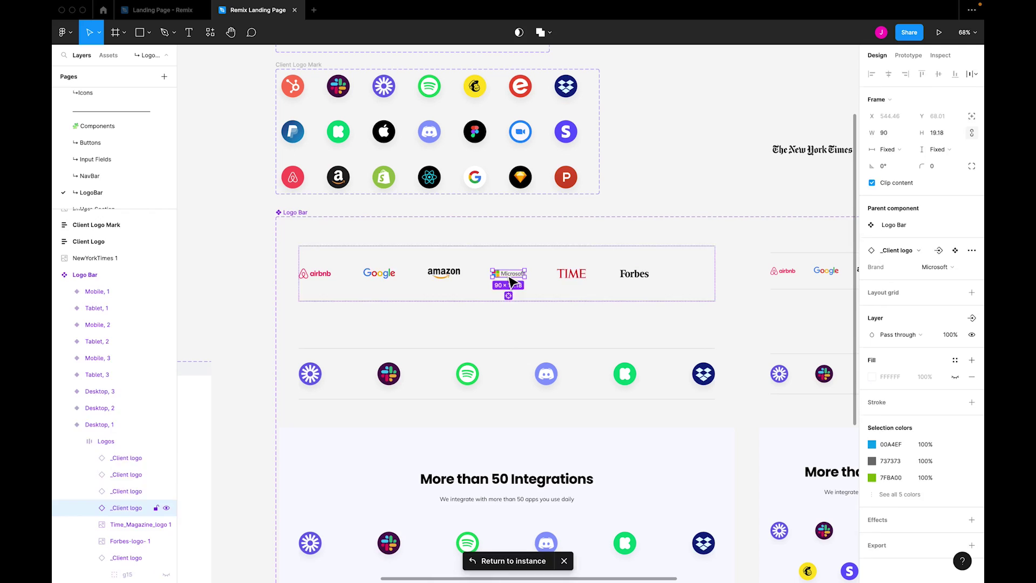
pyautogui.press('Delete')
pyautogui.click(794, 153)
pyautogui.moveTo(802, 165); pyautogui.dragTo(513, 277)
pyautogui.press('Escape')
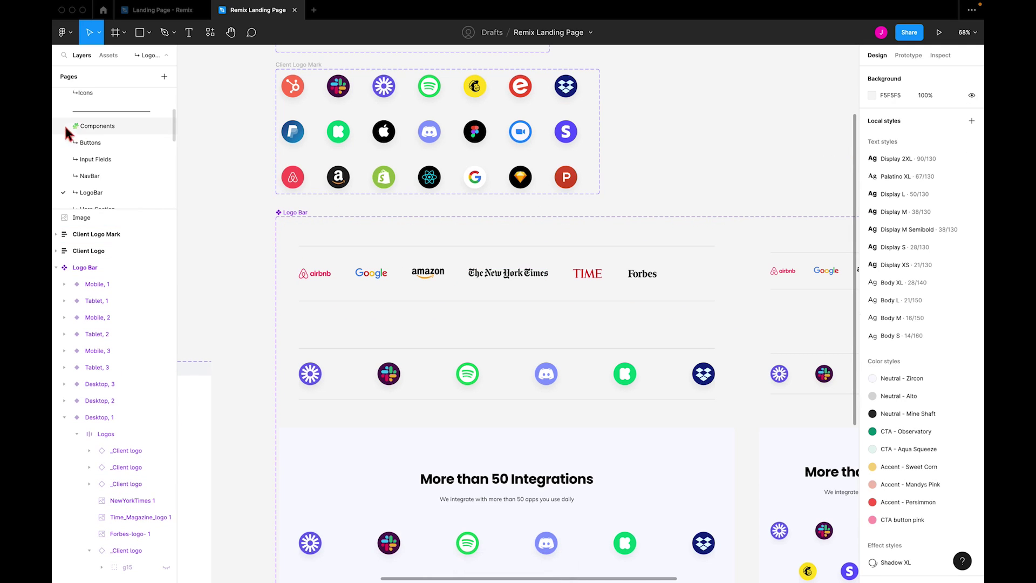
pyautogui.scroll(3, 99, 105)
pyautogui.click(99, 89)
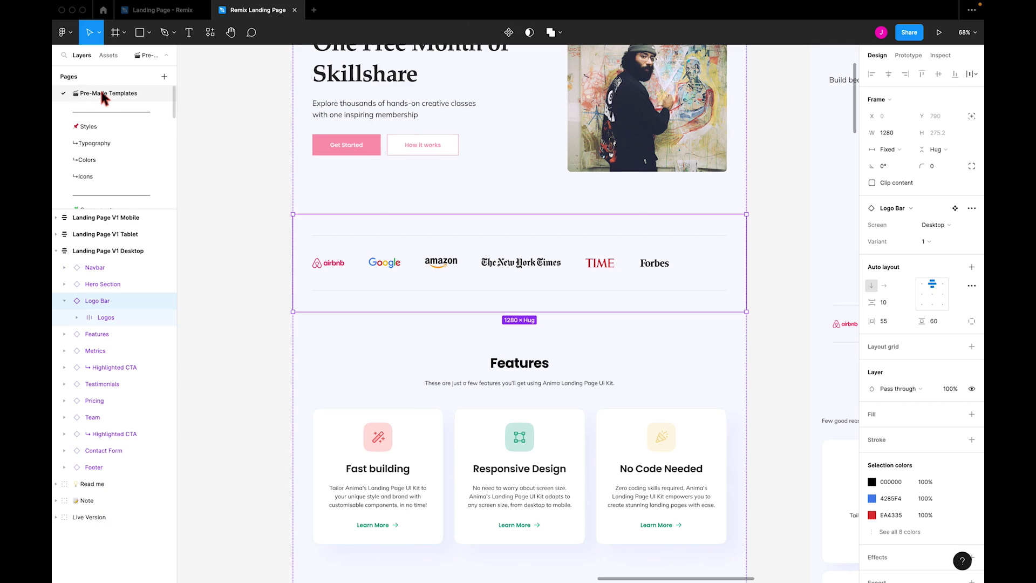
pyautogui.scroll(-5, 469, 222)
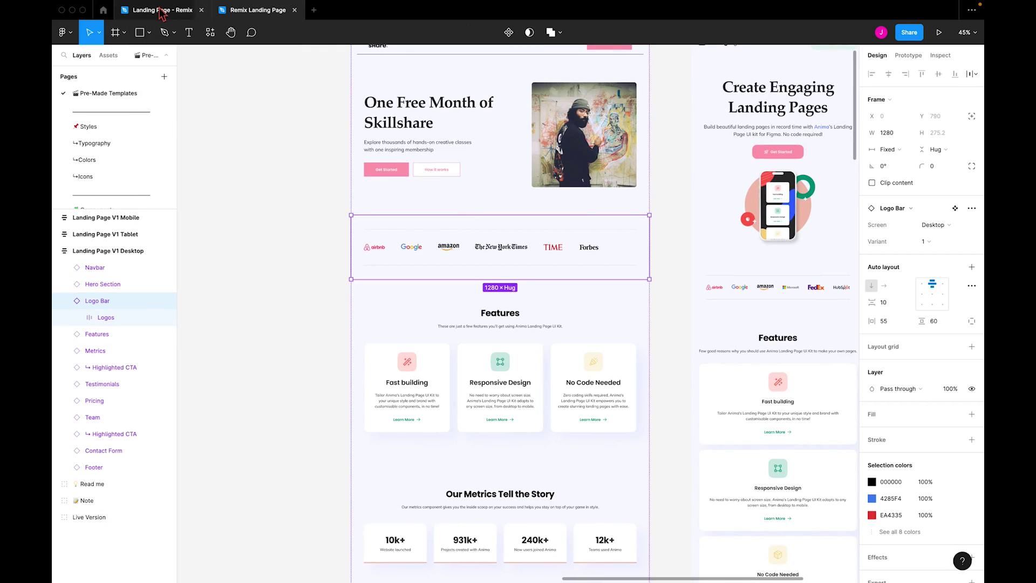
pyautogui.moveTo(162, 14)
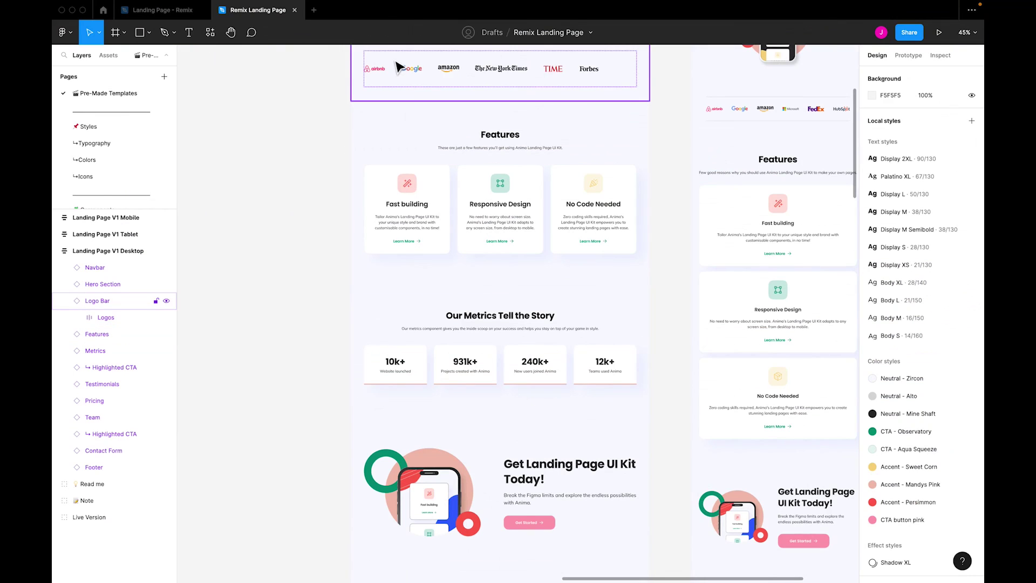
pyautogui.click(398, 67)
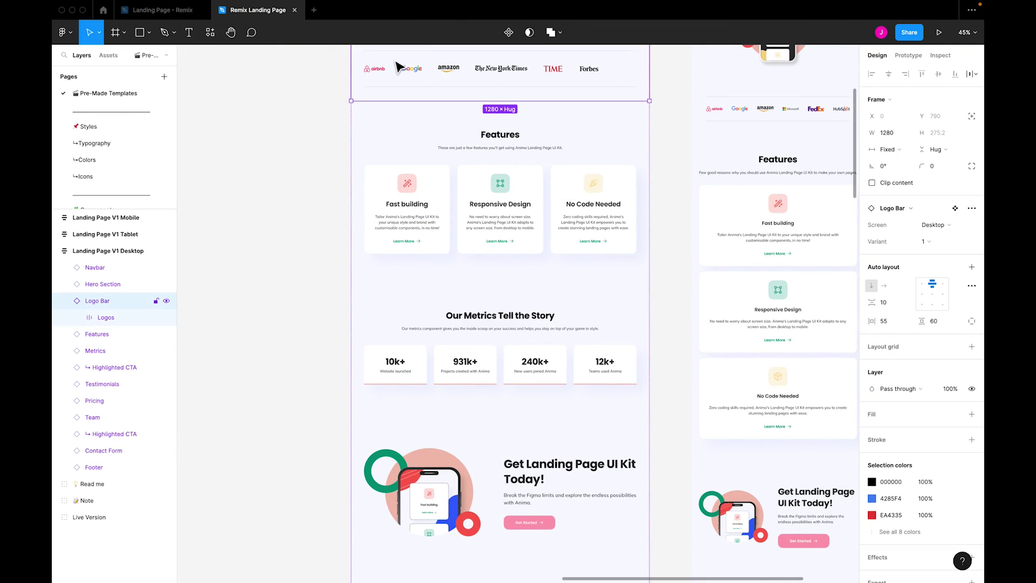
pyautogui.doubleClick(398, 67)
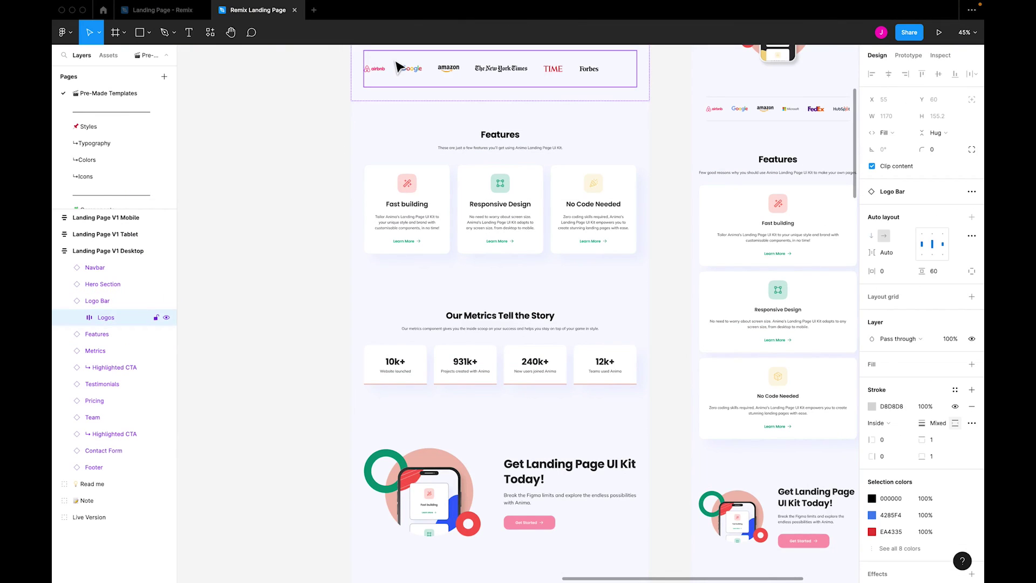
pyautogui.click(98, 301)
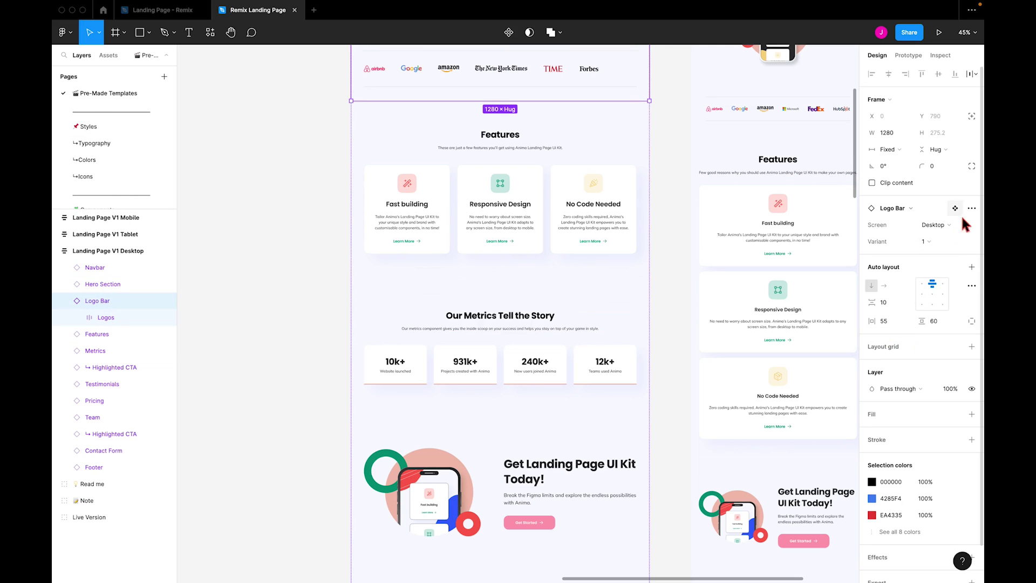
pyautogui.click(944, 246)
pyautogui.click(941, 254)
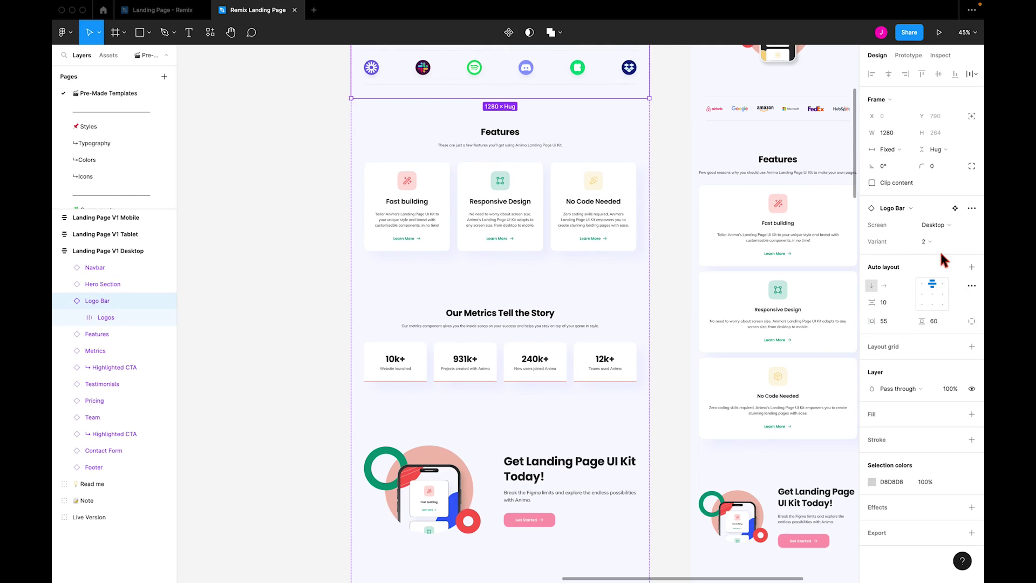
pyautogui.click(940, 246)
pyautogui.click(933, 227)
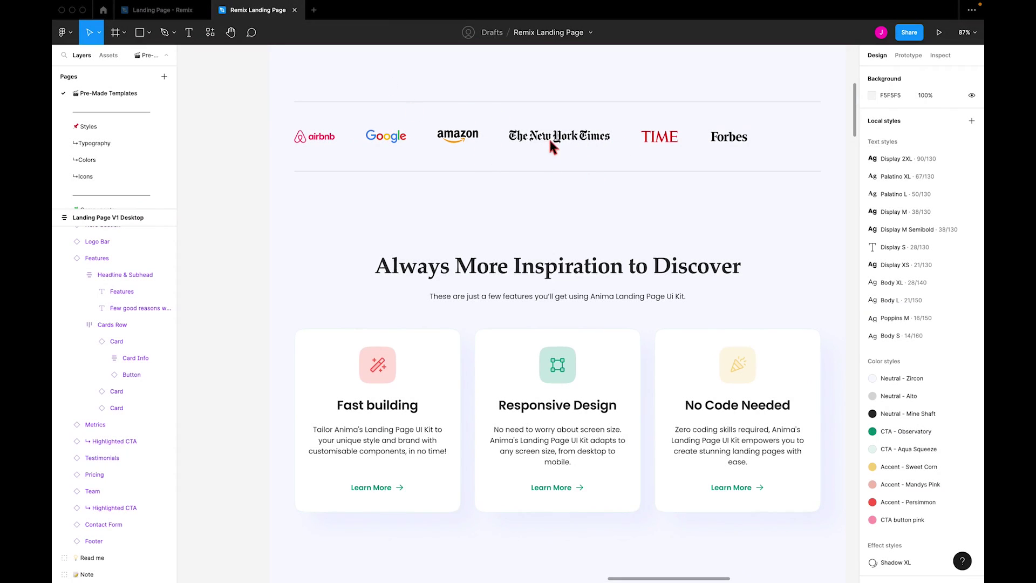
# Give the Logos row a dark 3B3B3B border and cut its vertical padding to 43
pyautogui.doubleClick(549, 138)
pyautogui.scroll(2, 668, 112)
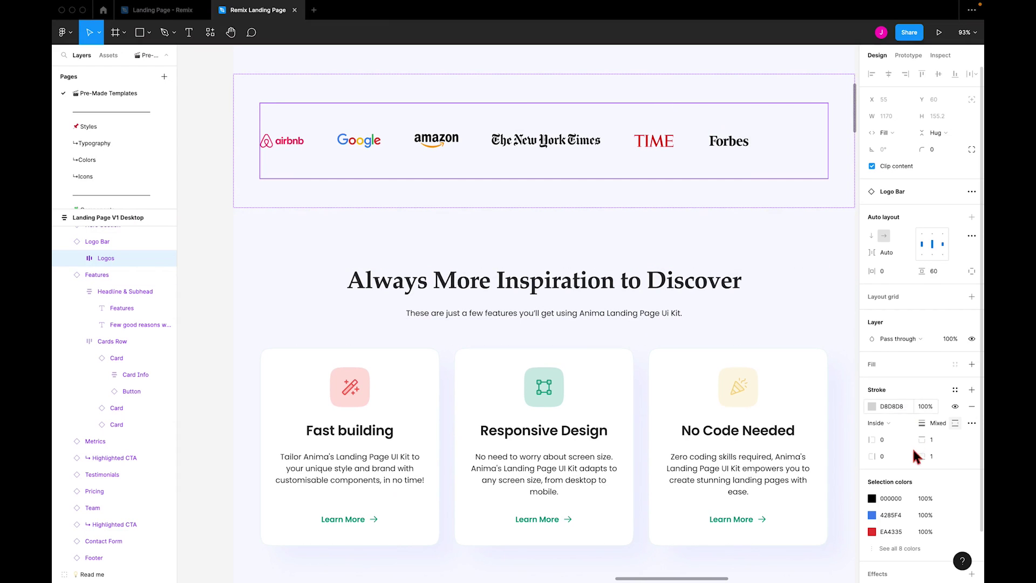
pyautogui.click(872, 406)
pyautogui.click(785, 533)
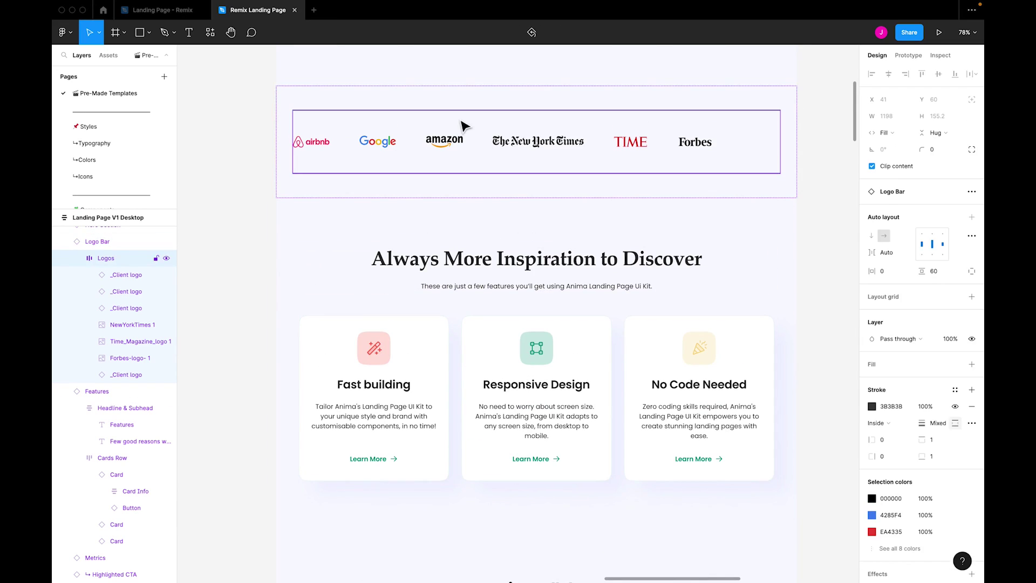
pyautogui.moveTo(923, 271); pyautogui.dragTo(907, 280)
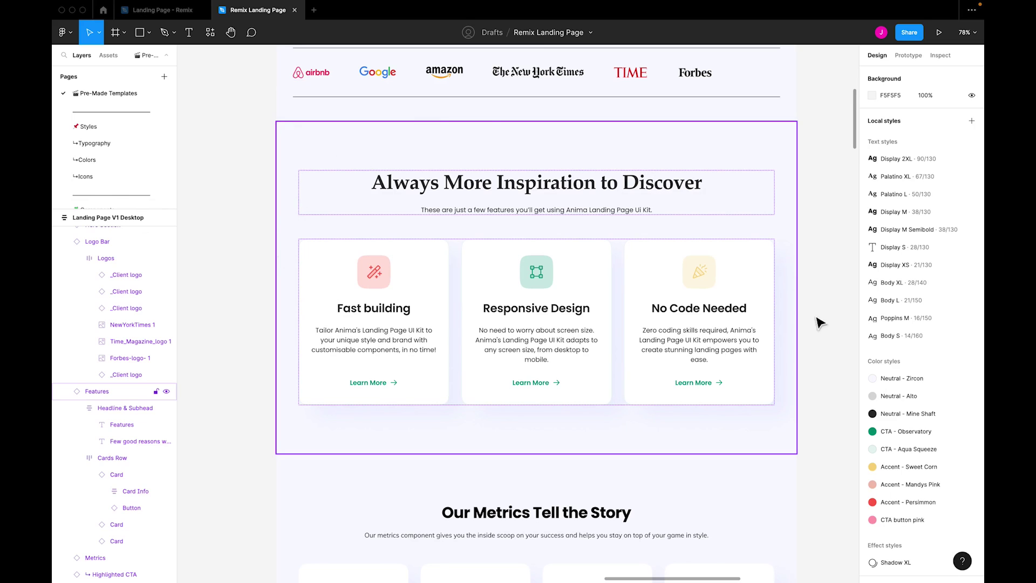
pyautogui.scroll(-2, 372, 294)
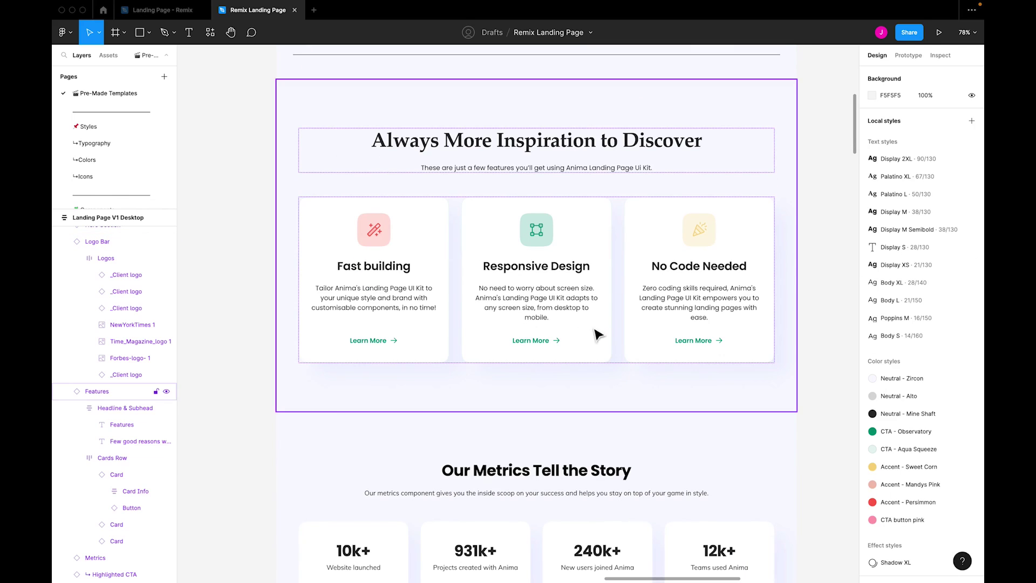
pyautogui.click(640, 154)
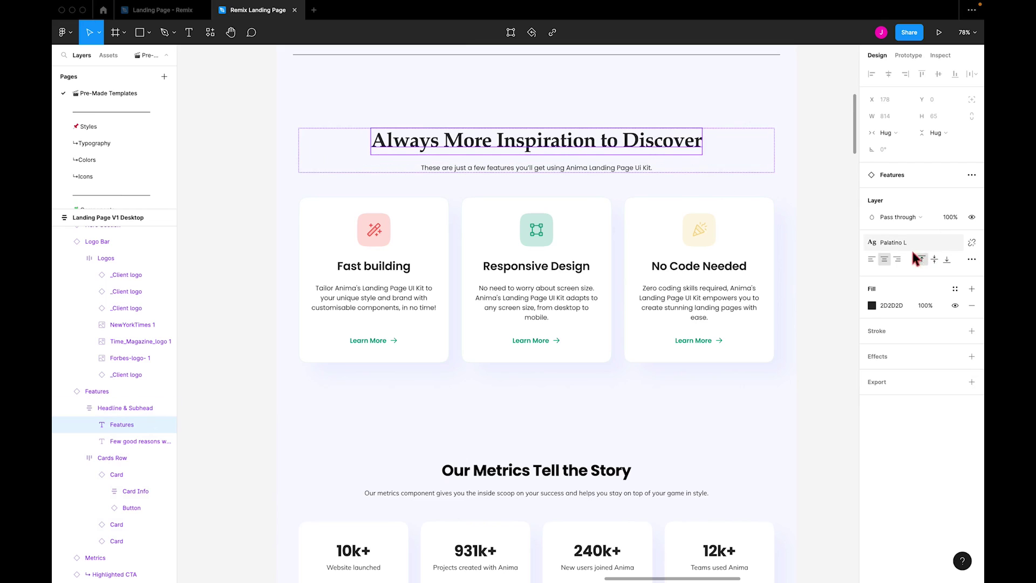
pyautogui.click(944, 245)
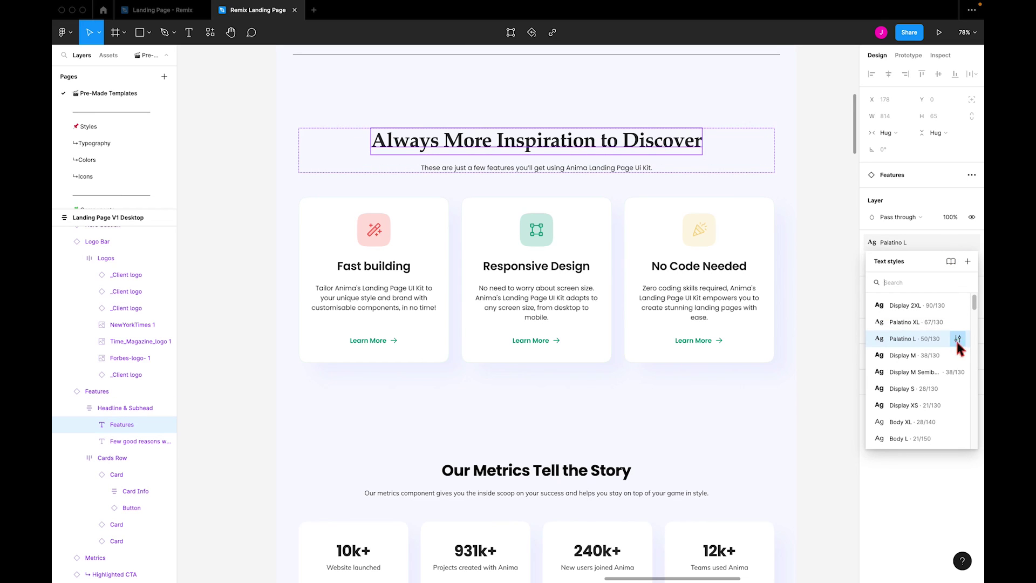
pyautogui.click(958, 339)
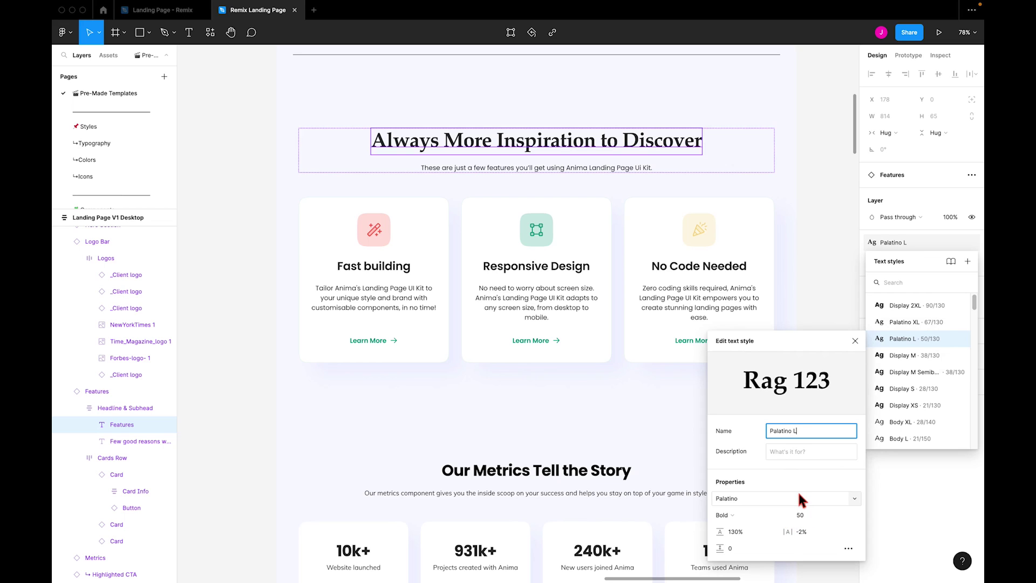
pyautogui.press('Escape')
pyautogui.scroll(-5, 342, 167)
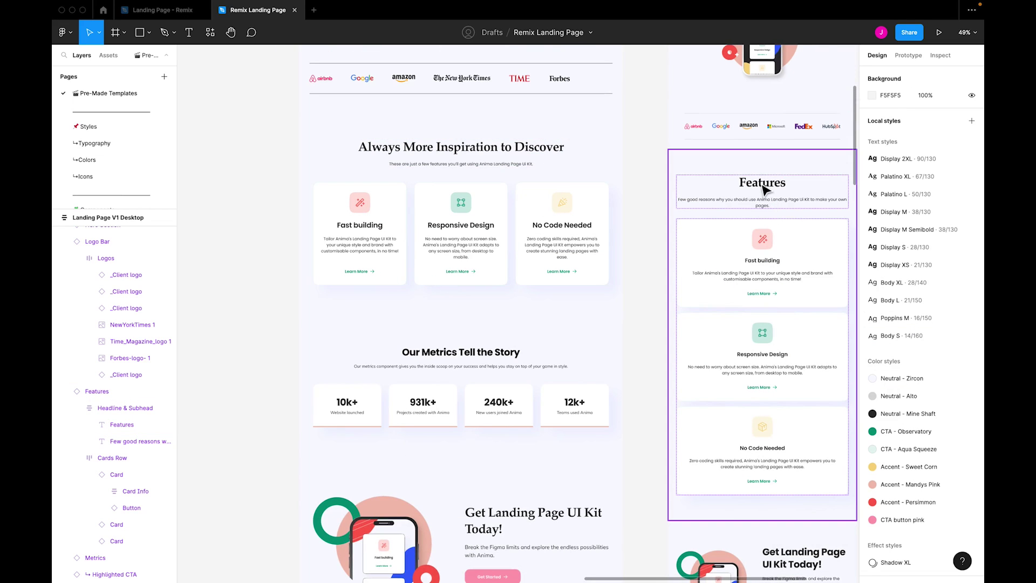
pyautogui.scroll(5, 312, 186)
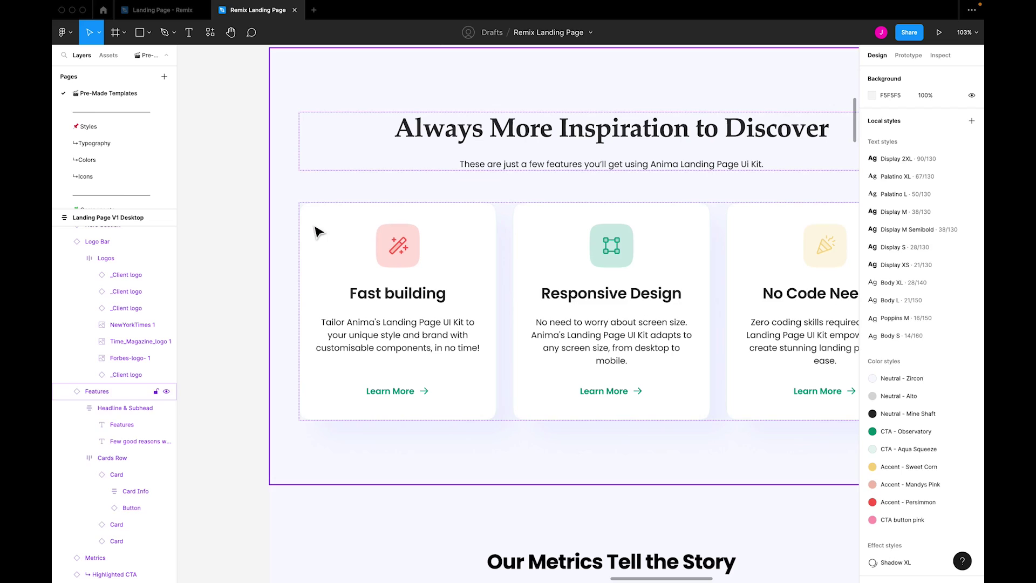
# In the main Card component, move the icon block from above the title to below Learn More
pyautogui.doubleClick(318, 232)
pyautogui.doubleClick(319, 232)
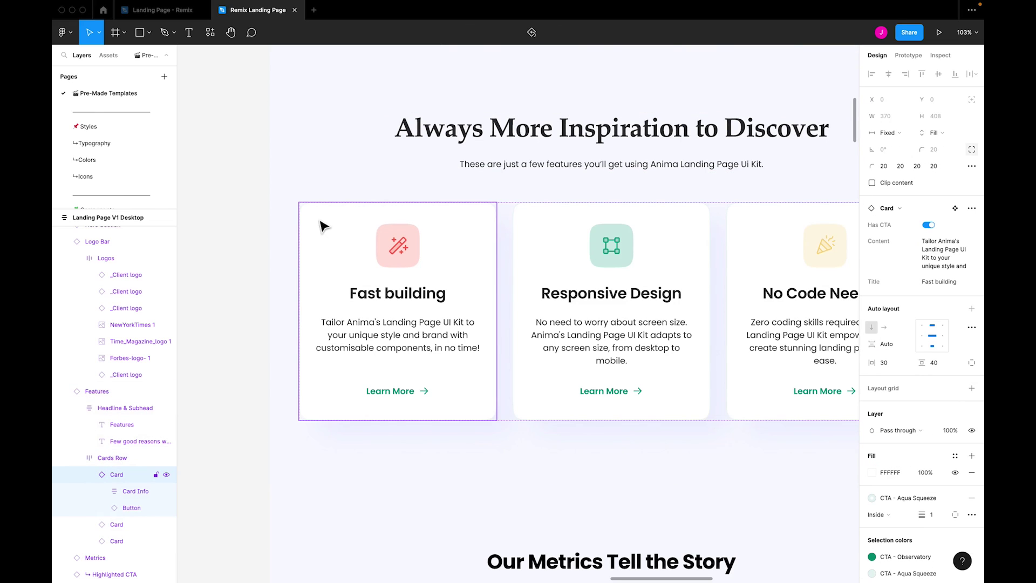
pyautogui.rightClick(322, 219)
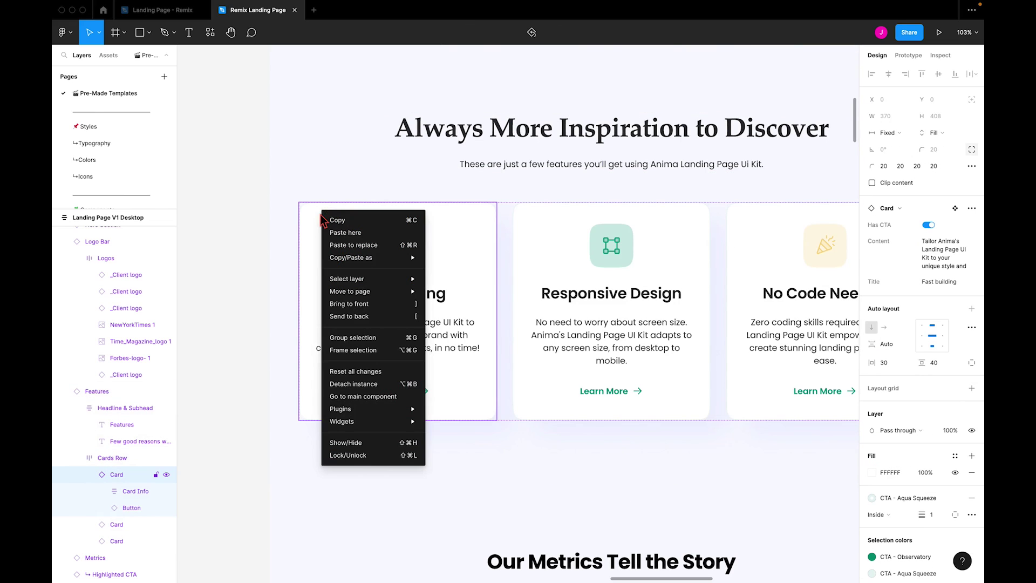
pyautogui.click(378, 398)
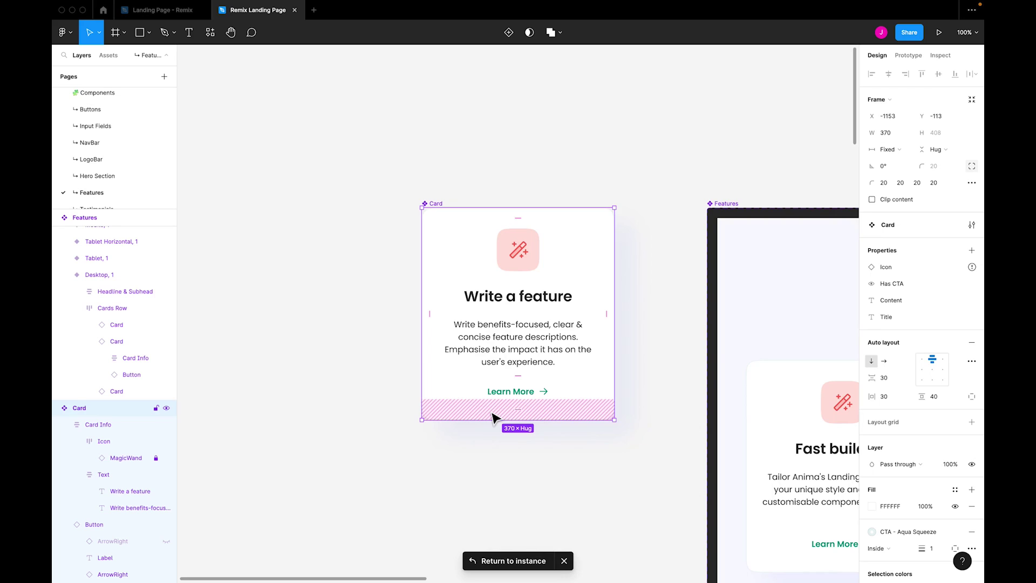
pyautogui.scroll(5, 596, 363)
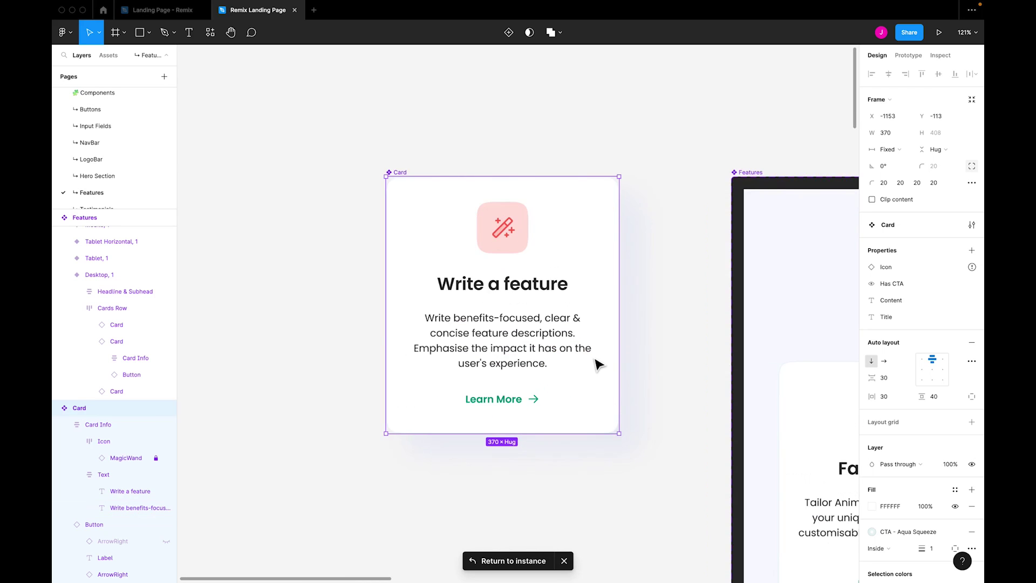
pyautogui.moveTo(508, 189); pyautogui.dragTo(483, 388)
pyautogui.press('Escape')
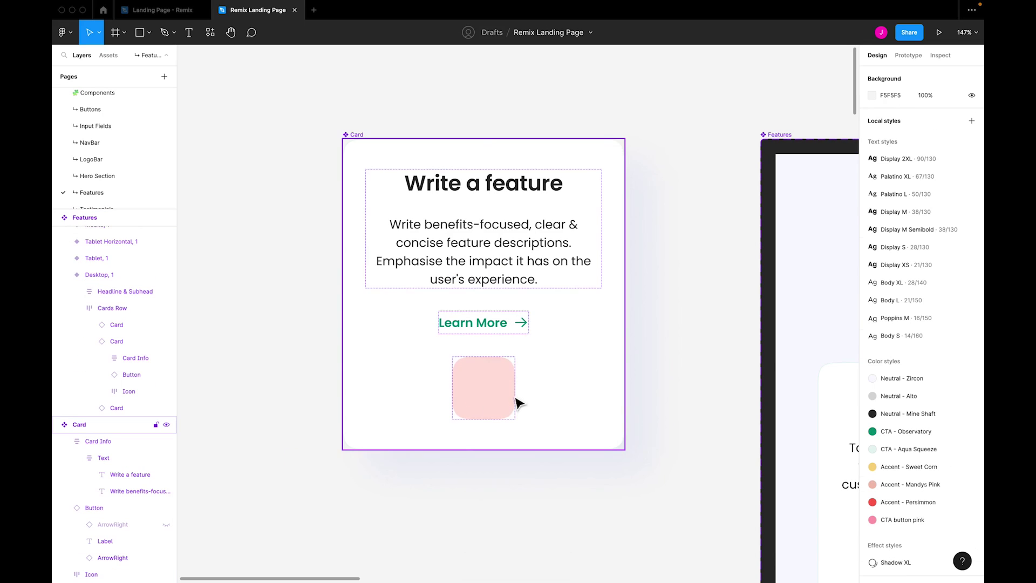
# Set the card's pink icon tile to a corner radius of 10
pyautogui.click(519, 398)
pyautogui.click(504, 399)
pyautogui.click(943, 166)
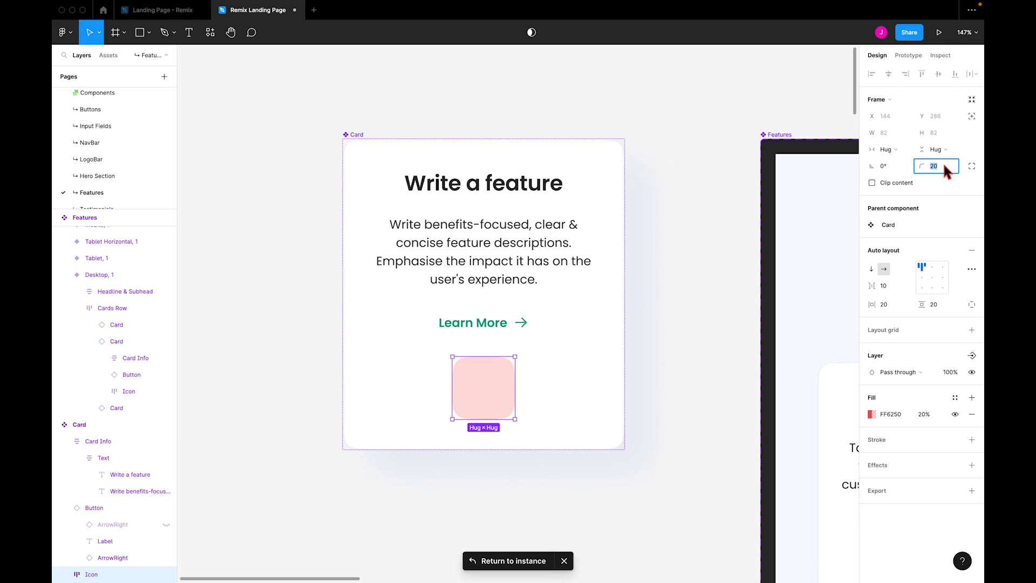
pyautogui.write('10')
pyautogui.press('Return')
# Replace the tile's FF6250 fill with the laptop photo as an image fill
pyautogui.click(885, 413)
pyautogui.press('Delete')
pyautogui.click(872, 397)
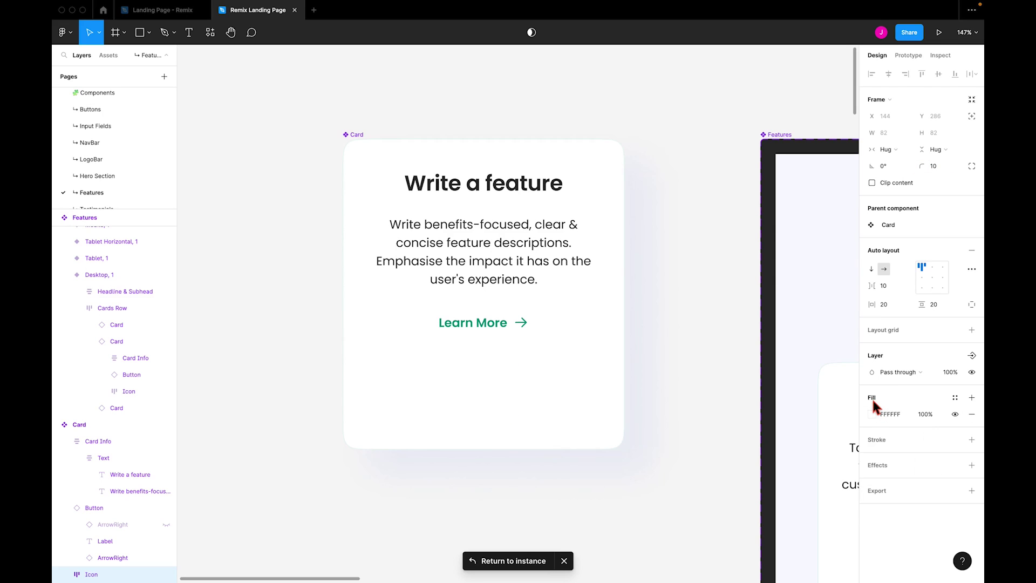
pyautogui.click(873, 413)
pyautogui.click(752, 312)
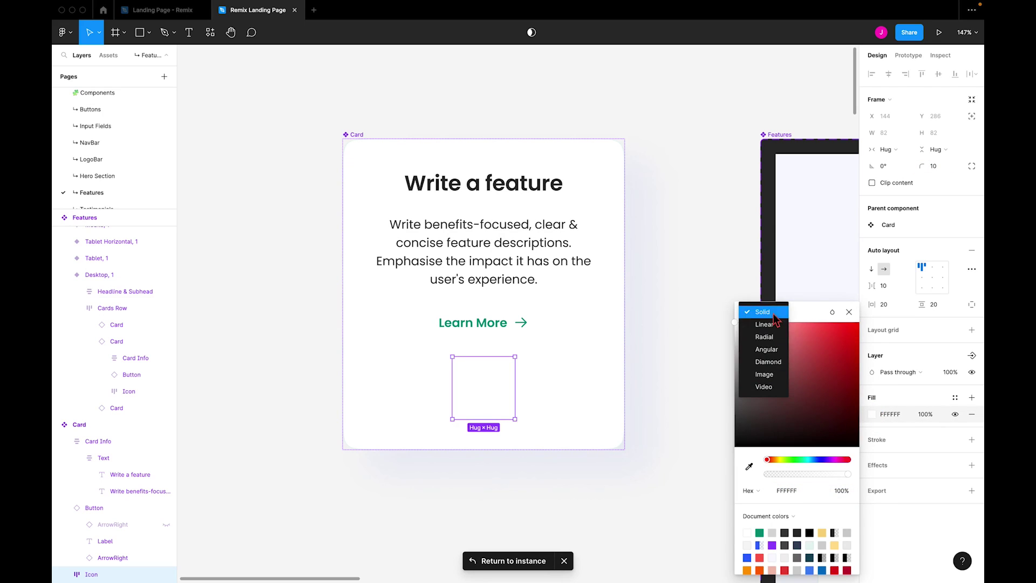
pyautogui.click(764, 374)
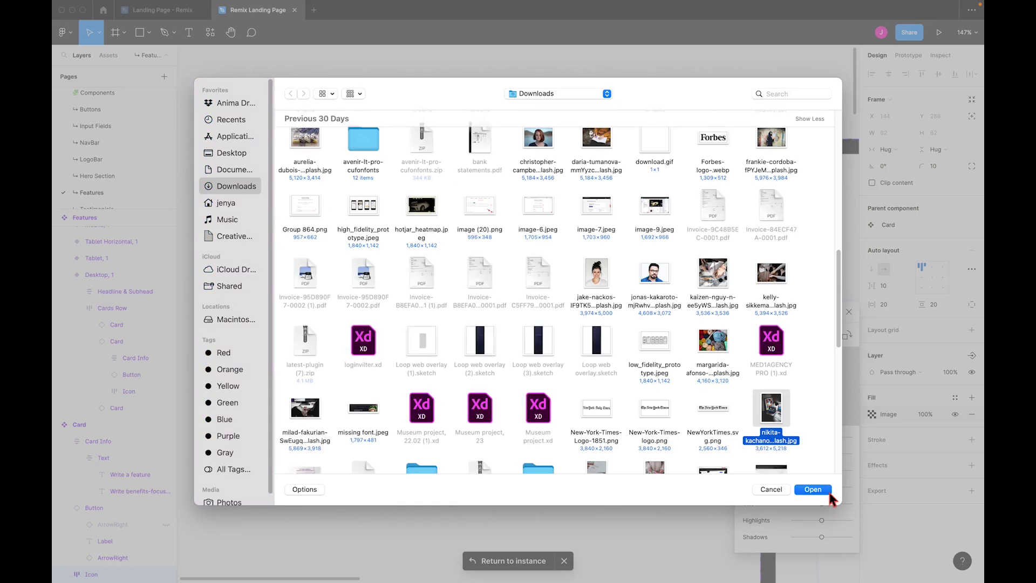
pyautogui.click(814, 489)
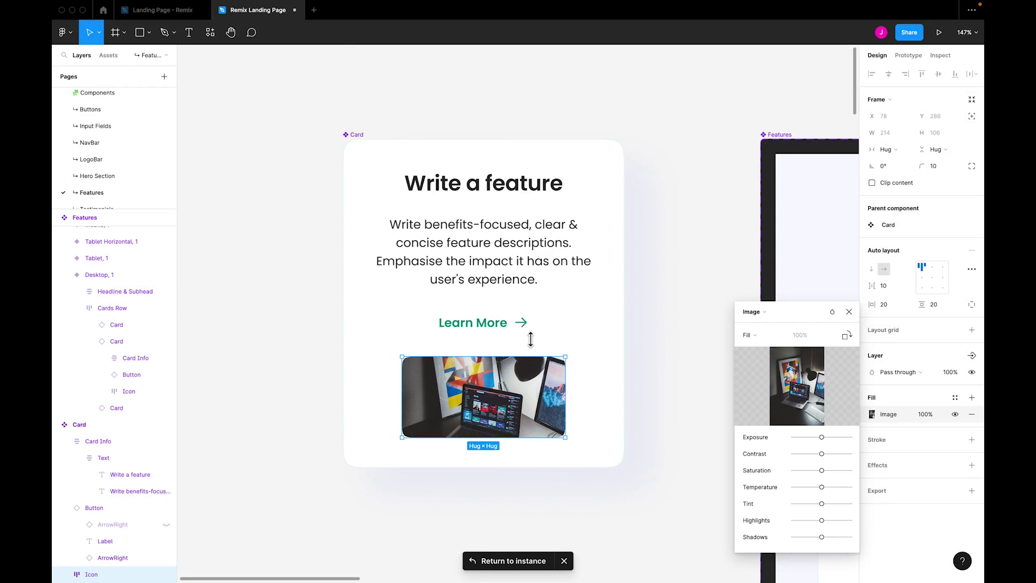
# Set the main Card's auto-layout item spacing to 10
pyautogui.click(358, 134)
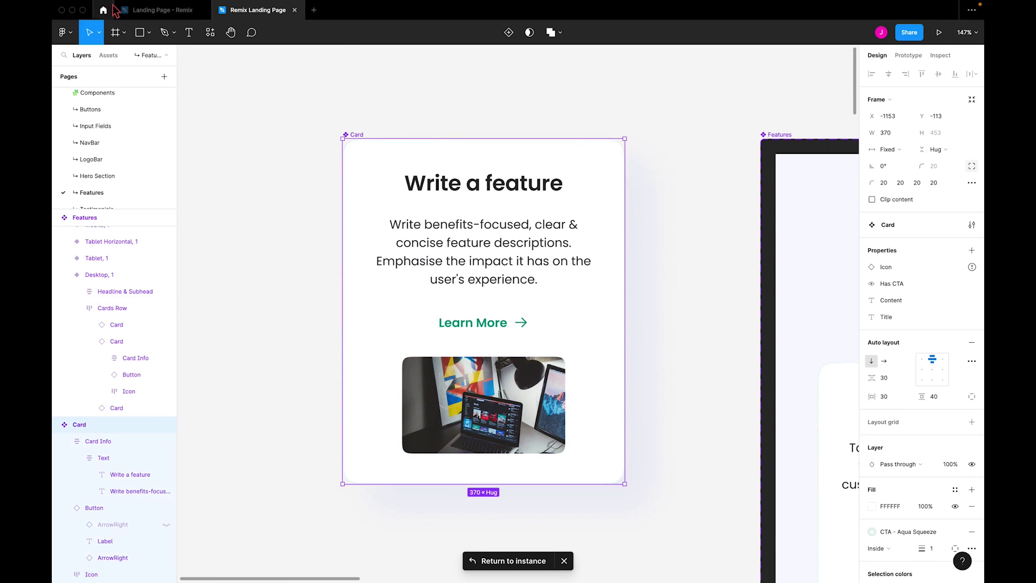
pyautogui.moveTo(872, 377); pyautogui.dragTo(856, 381)
pyautogui.click(885, 377)
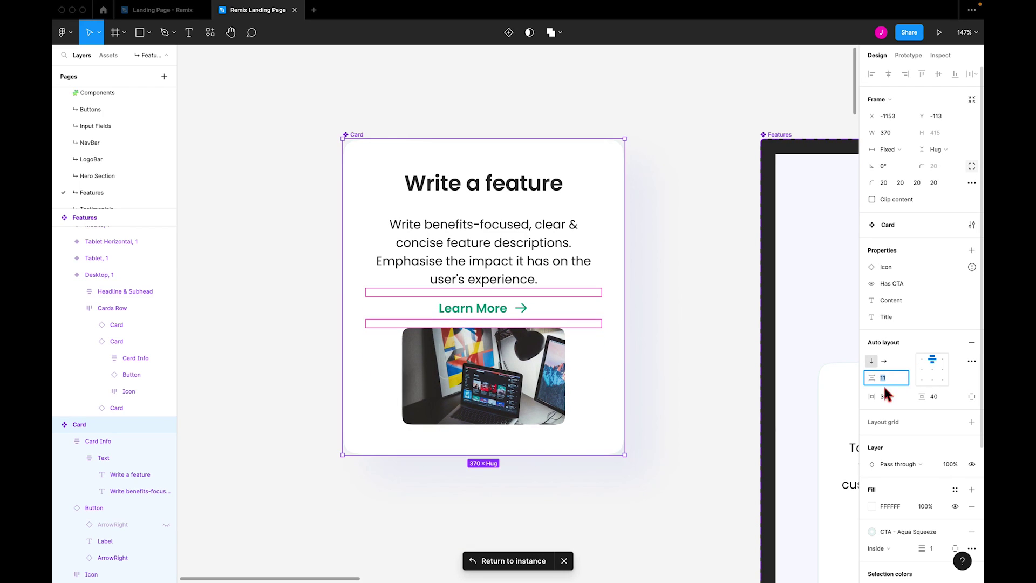
pyautogui.write('100')
pyautogui.press('Return')
# Set the card's padding to 24 horizontal and 34 vertical, and narrow it to 301 wide
pyautogui.moveTo(871, 396); pyautogui.dragTo(908, 397)
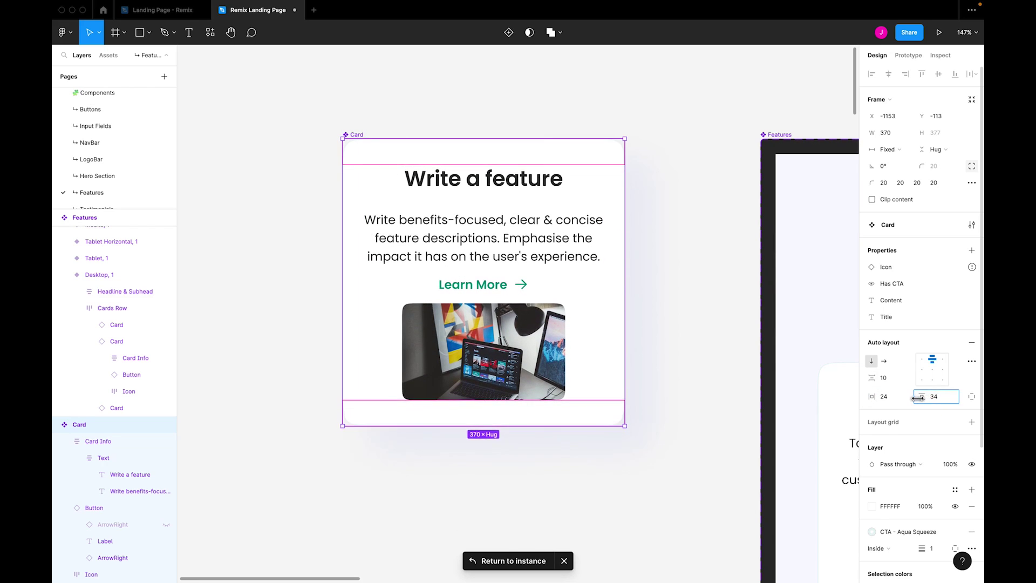
pyautogui.click(730, 349)
pyautogui.click(356, 137)
pyautogui.moveTo(364, 280); pyautogui.dragTo(396, 280)
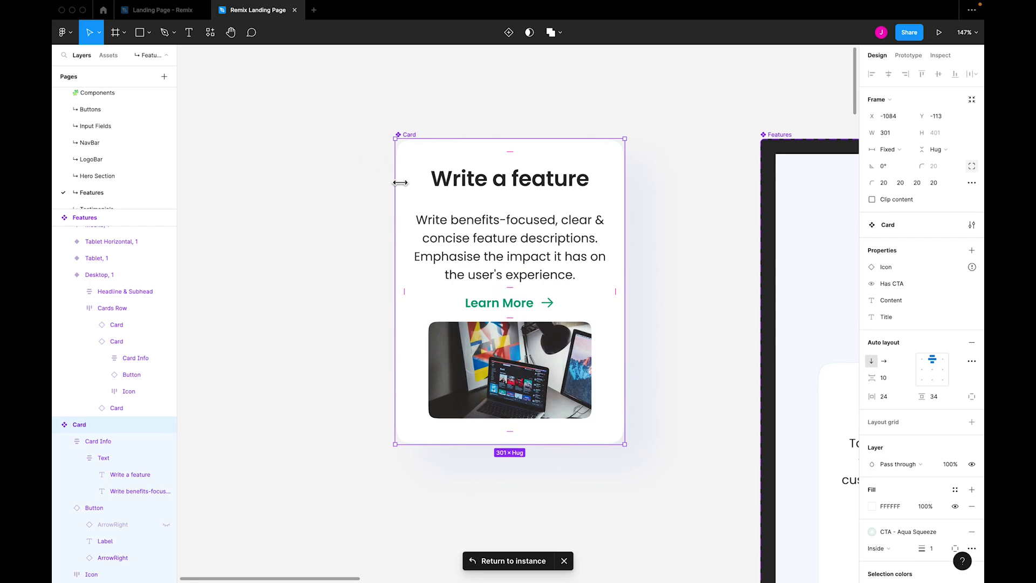
# Make the Learn More label text CTA button pink
pyautogui.press('Escape')
pyautogui.click(484, 307)
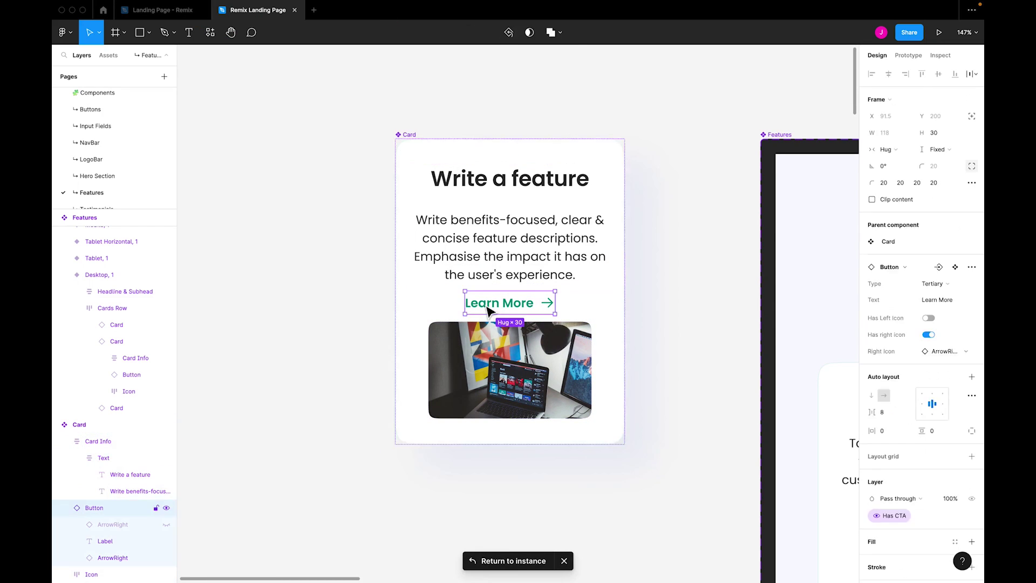
pyautogui.click(488, 310)
pyautogui.click(956, 441)
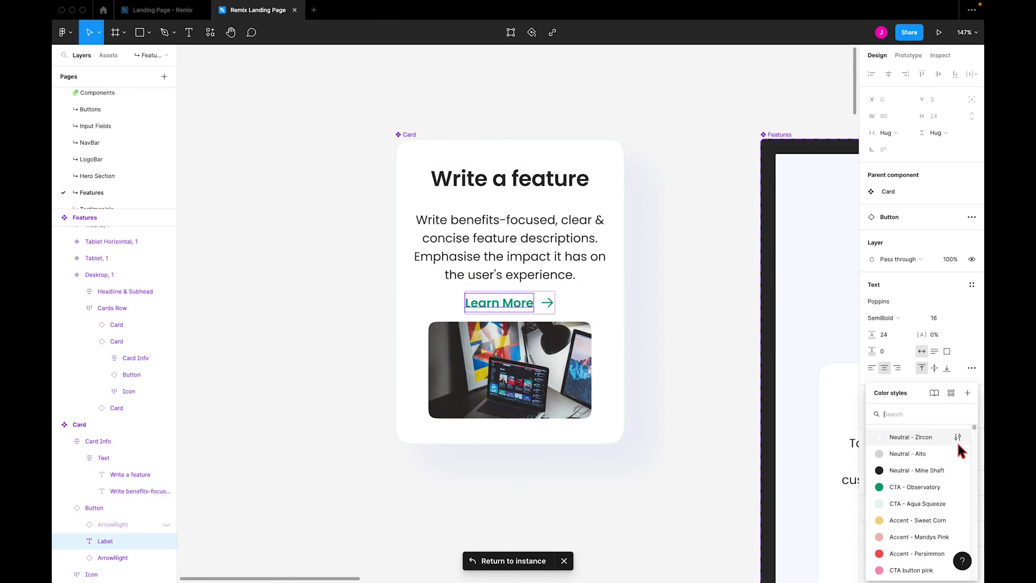
pyautogui.click(878, 547)
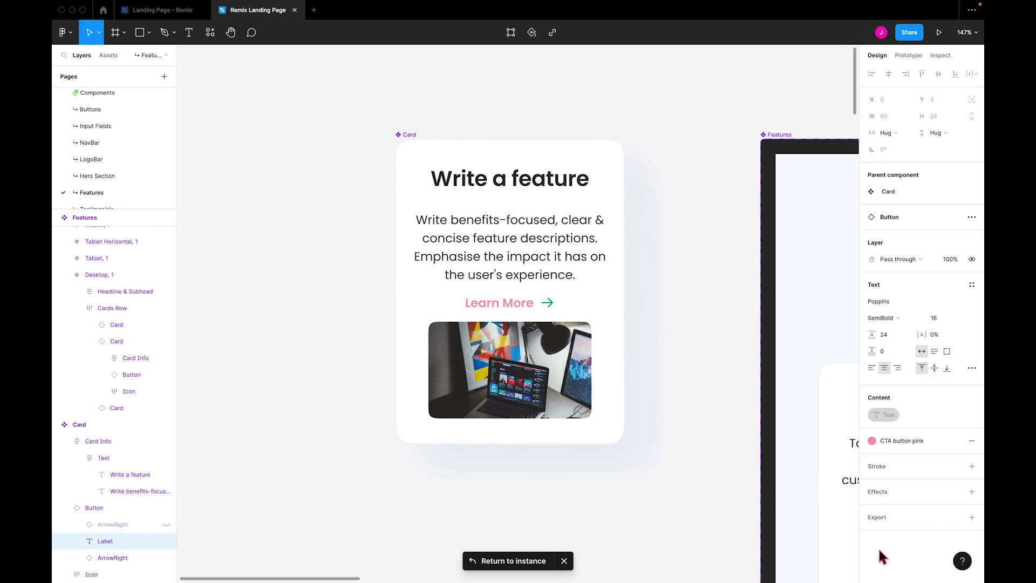
# Apply CTA button pink to the arrow beside Learn More, then select the card title text
pyautogui.click(551, 306)
pyautogui.click(954, 427)
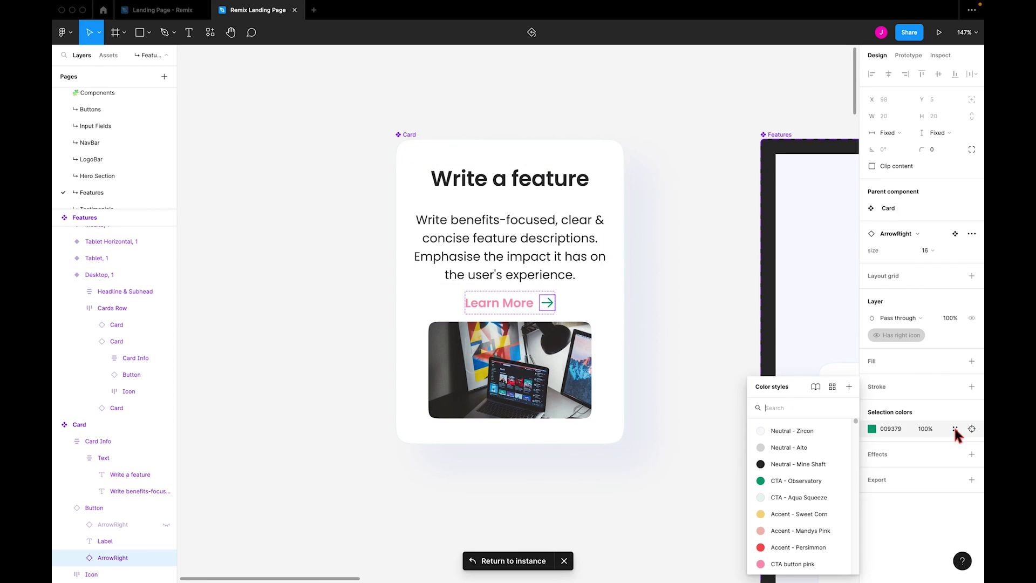
pyautogui.click(788, 563)
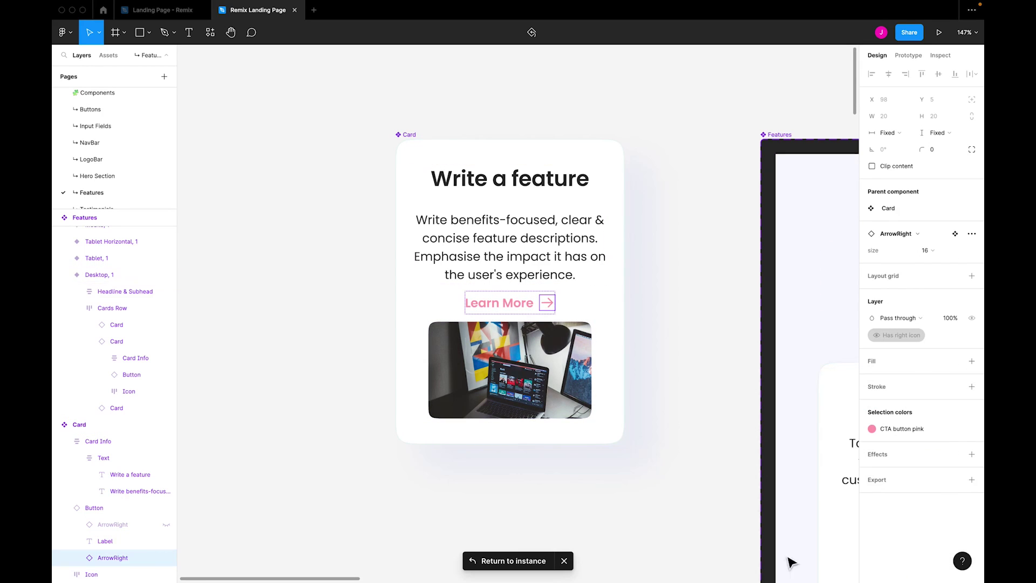
pyautogui.click(679, 331)
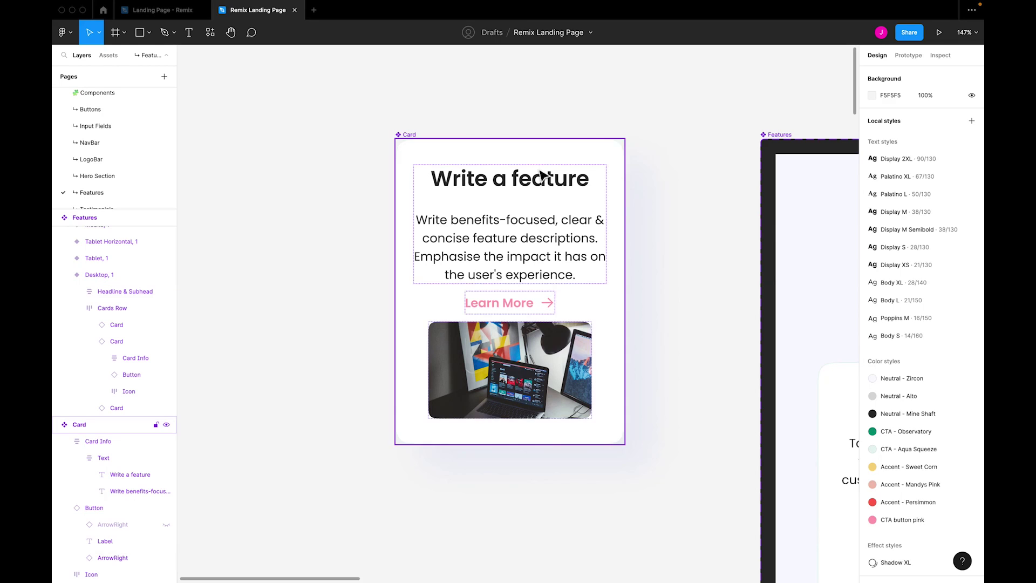
pyautogui.doubleClick(528, 186)
pyautogui.doubleClick(528, 186)
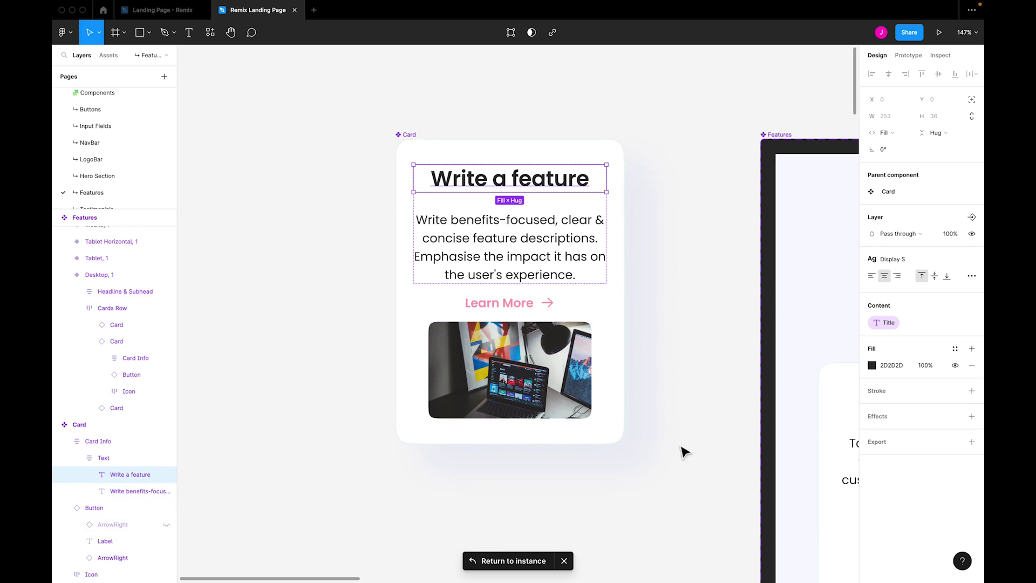
pyautogui.scroll(-5, 301, 239)
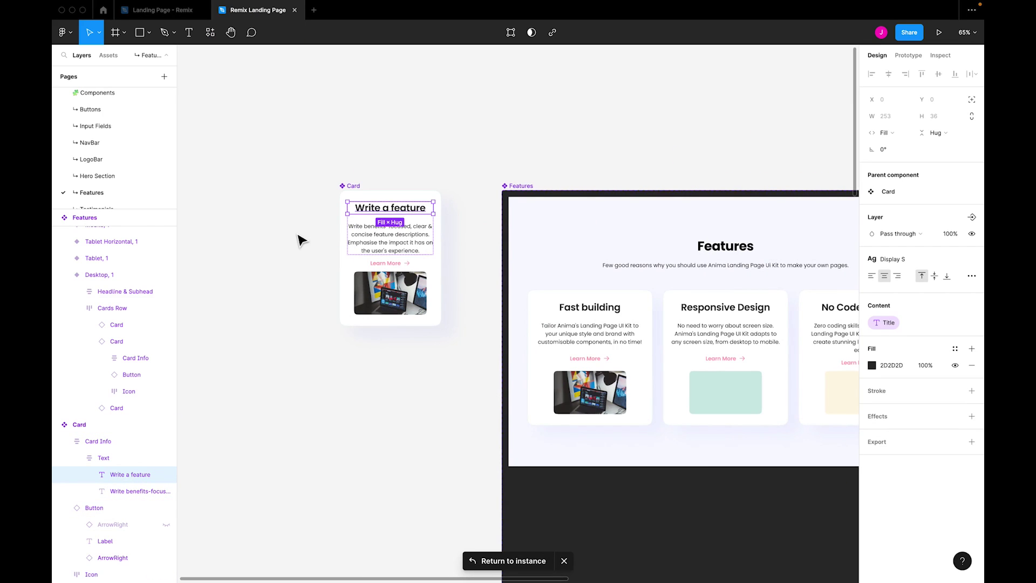
pyautogui.moveTo(717, 153); pyautogui.dragTo(601, 92)
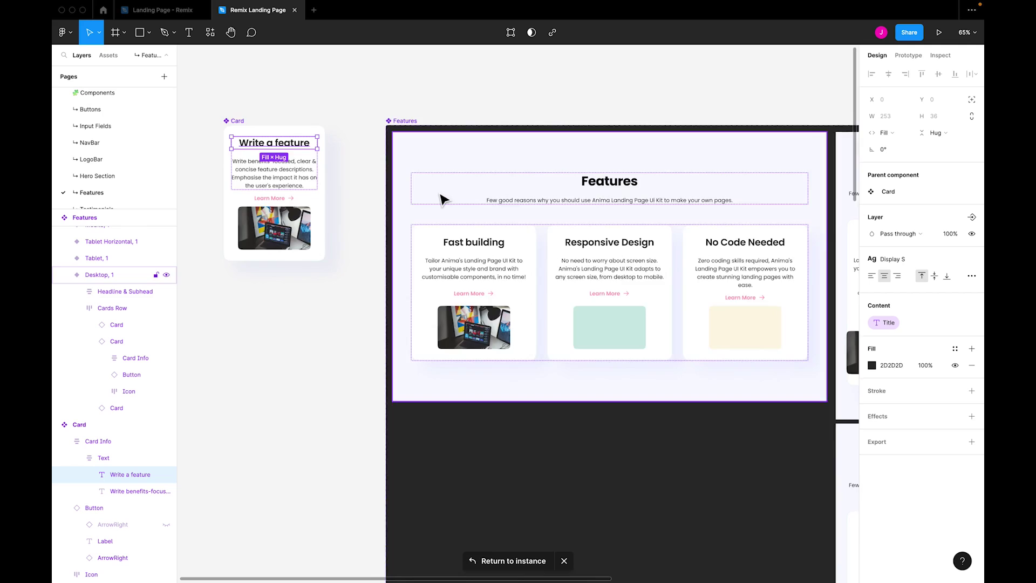
pyautogui.scroll(-5, 441, 200)
pyautogui.scroll(4, 713, 243)
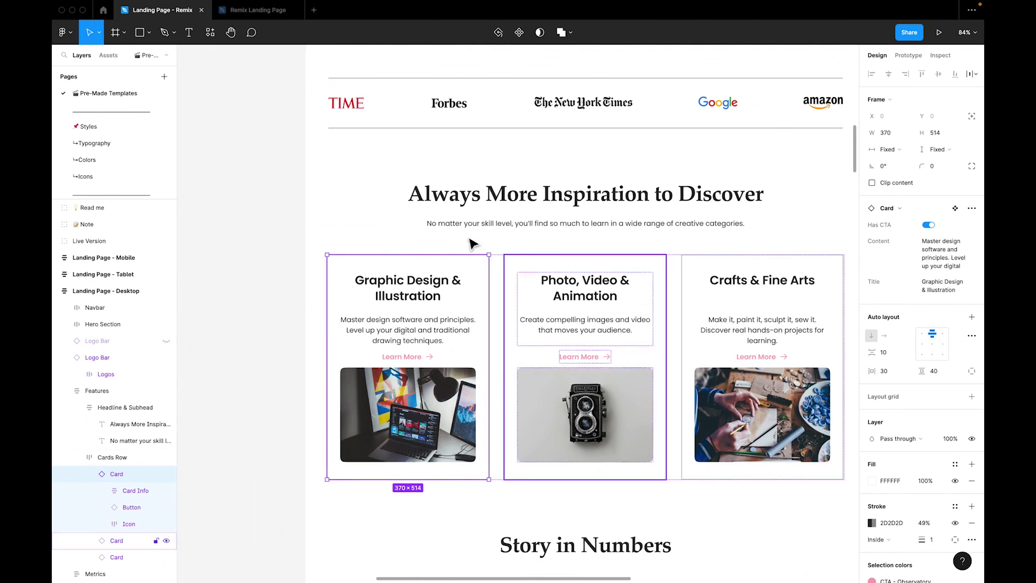
pyautogui.click(273, 227)
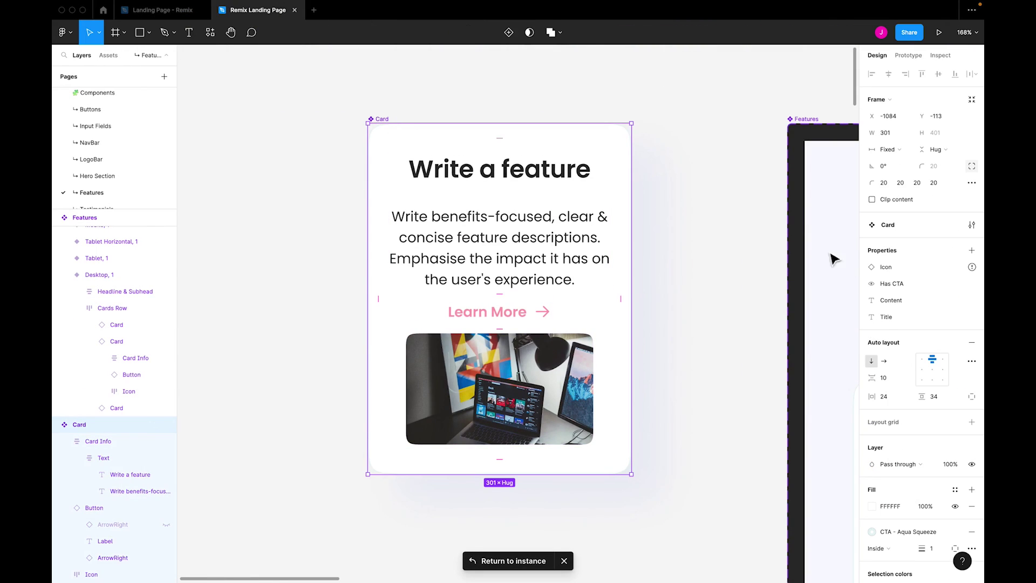
# Change the Card's outline colour from pale aqua to 3B3B3B from Document colors
pyautogui.scroll(-3, 879, 351)
pyautogui.click(872, 417)
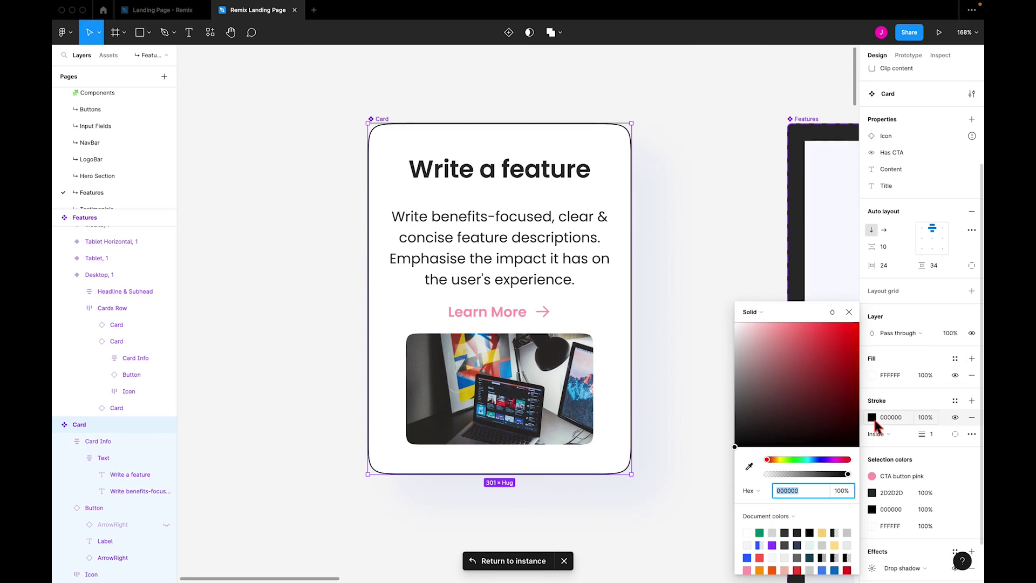
pyautogui.click(785, 533)
pyautogui.scroll(5, 917, 269)
pyautogui.click(934, 166)
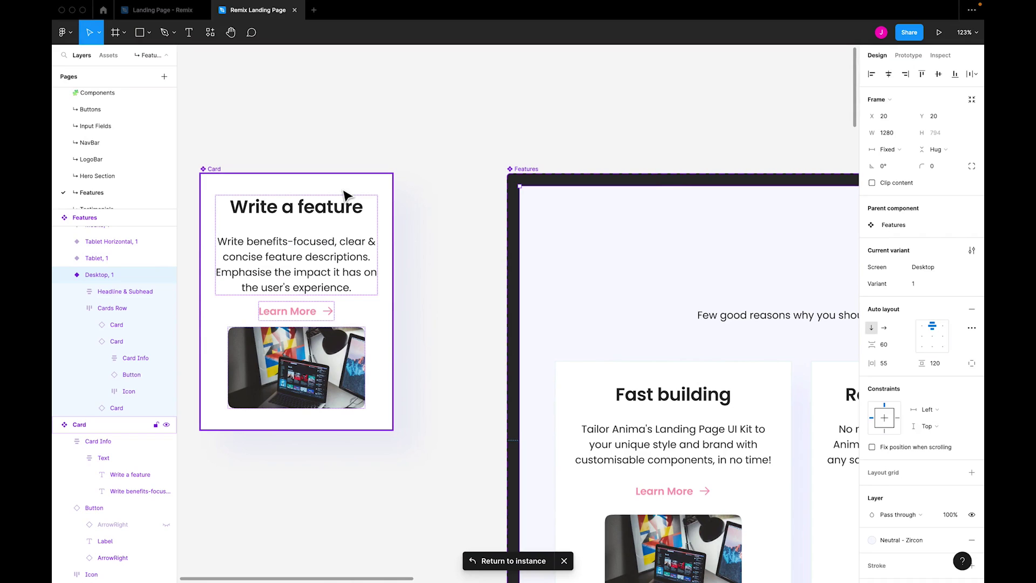
# Replace the Fast building card's aqua outline with a 3B3B3B stroke
pyautogui.scroll(-4, 274, 356)
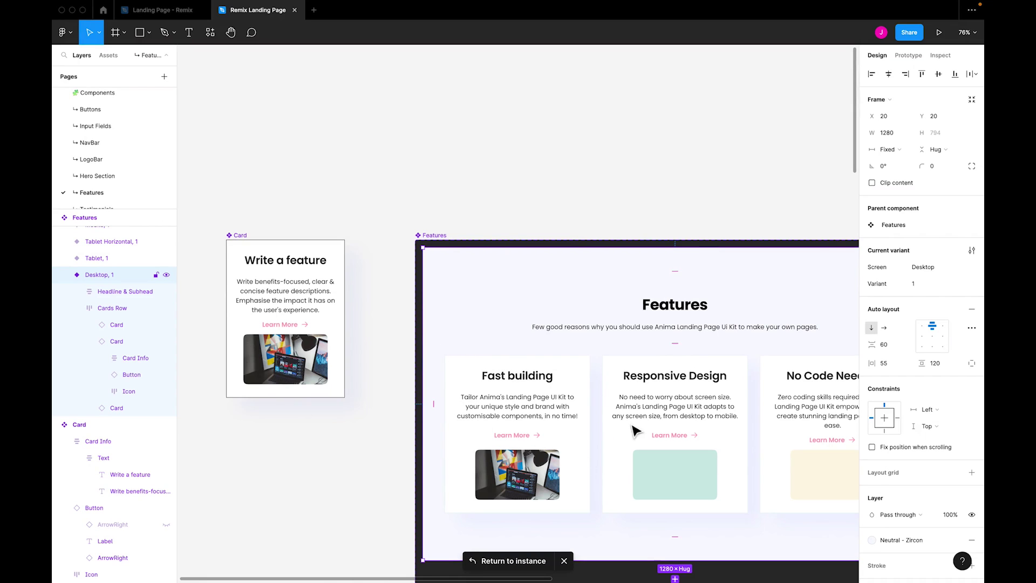
pyautogui.scroll(3, 569, 398)
pyautogui.scroll(-5, 561, 407)
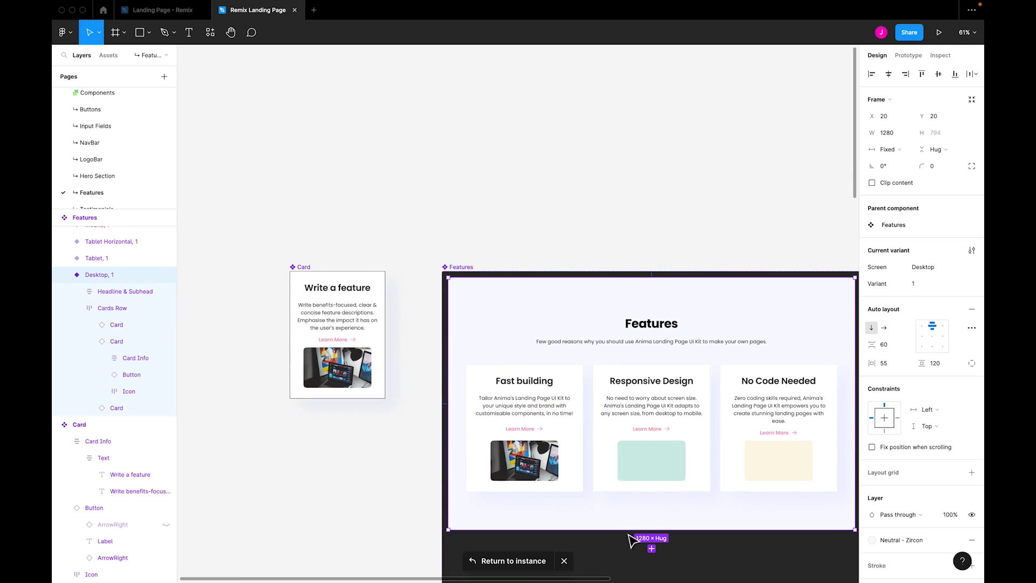
pyautogui.scroll(5, 662, 517)
pyautogui.click(383, 289)
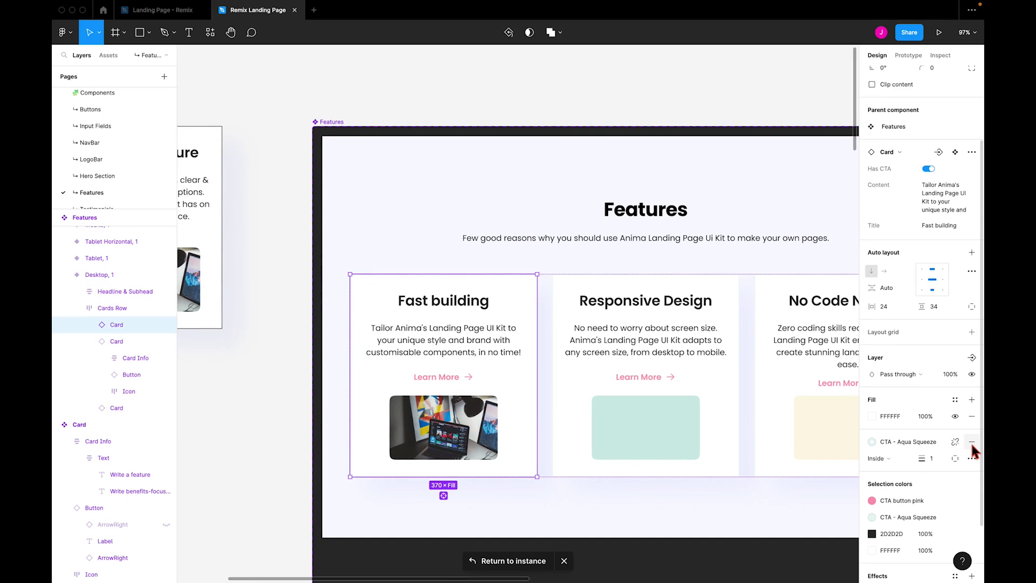
pyautogui.click(970, 442)
pyautogui.click(971, 441)
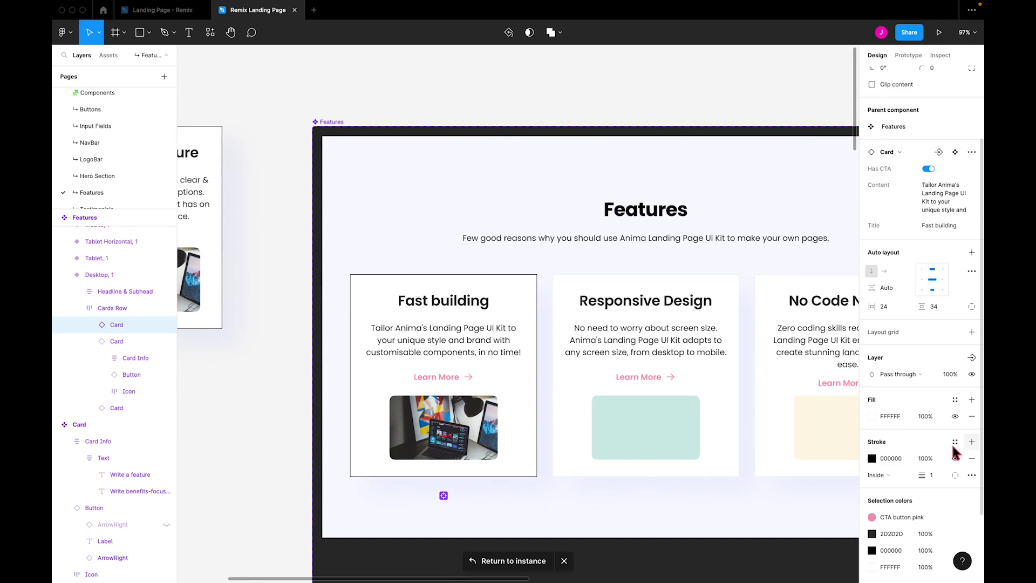
pyautogui.click(872, 460)
pyautogui.click(797, 533)
pyautogui.press('Escape')
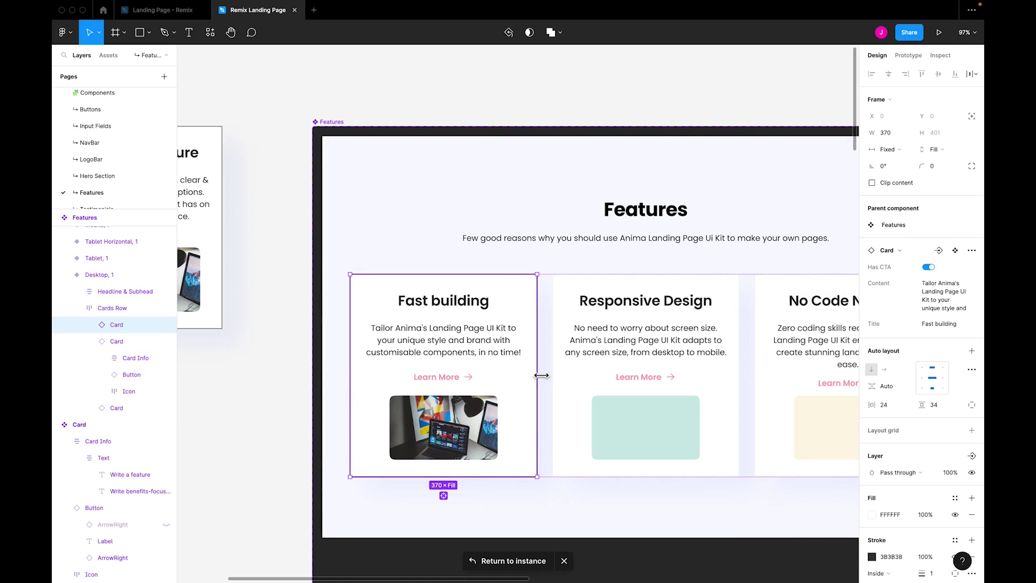
# Narrow the Fast building card to 303 wide and remove the Responsive Design card's drop shadow
pyautogui.moveTo(508, 372); pyautogui.dragTo(507, 373)
pyautogui.press('Escape')
pyautogui.click(972, 341)
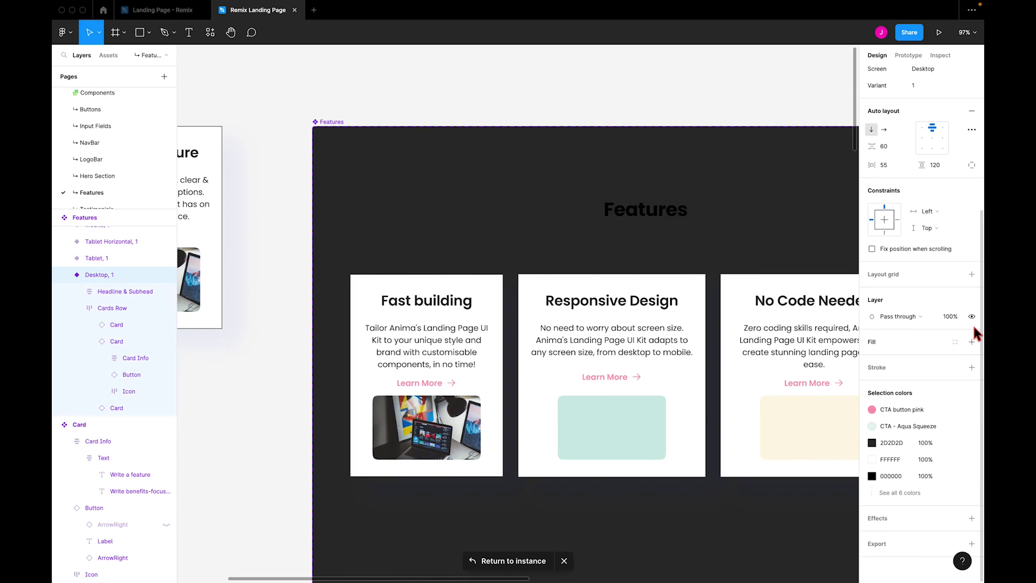
pyautogui.click(971, 342)
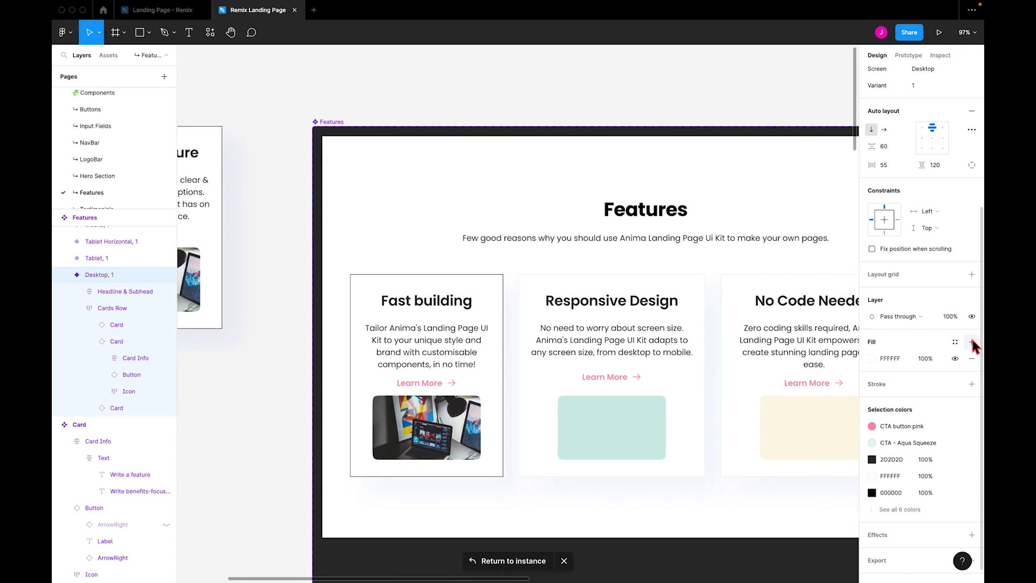
pyautogui.click(553, 300)
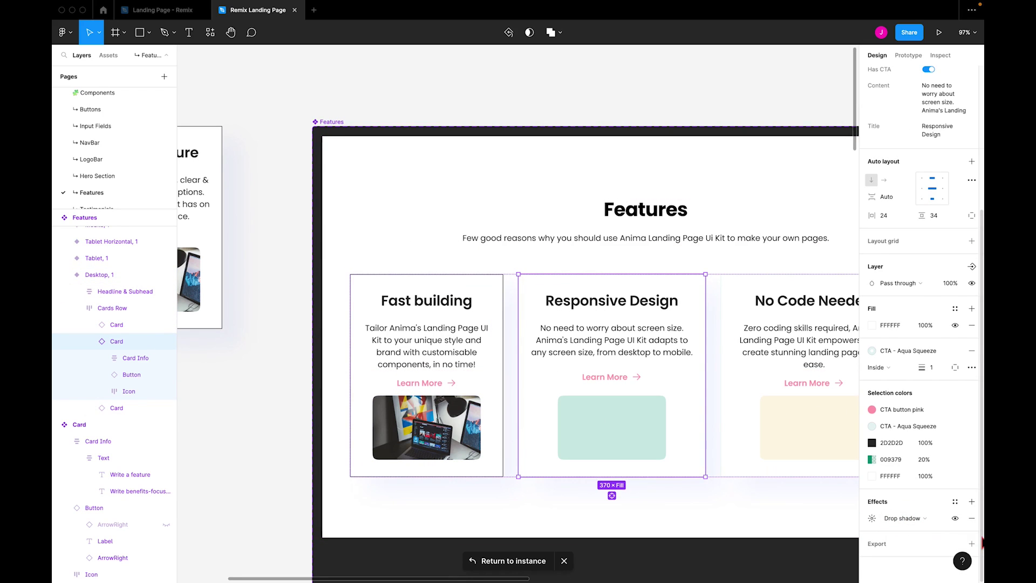
pyautogui.click(971, 519)
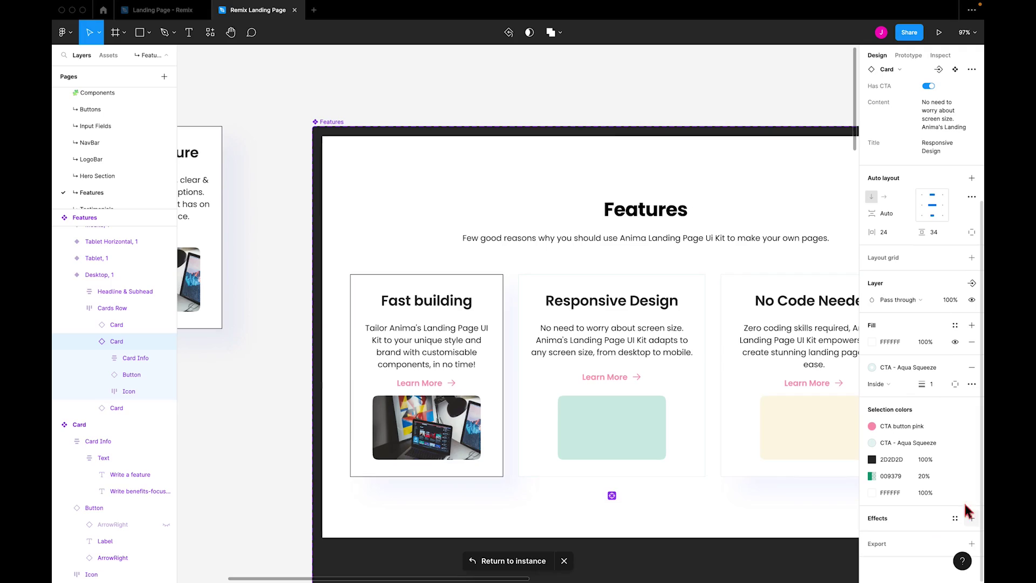
# Detach the Metrics frame's Neutral - Zircon fill style and set its background to white
pyautogui.scroll(-5, 632, 331)
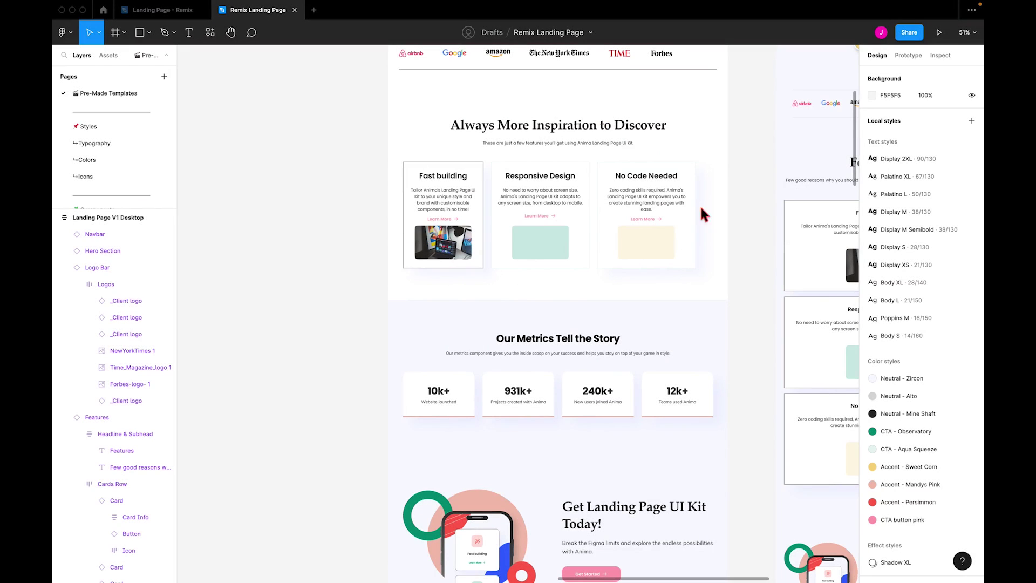
pyautogui.scroll(-2, 610, 233)
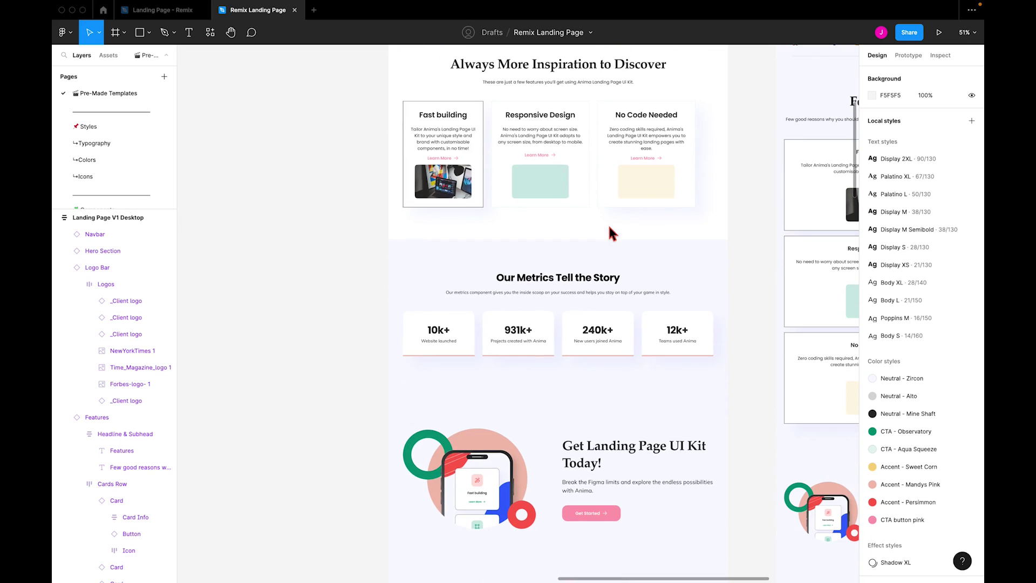
pyautogui.click(535, 253)
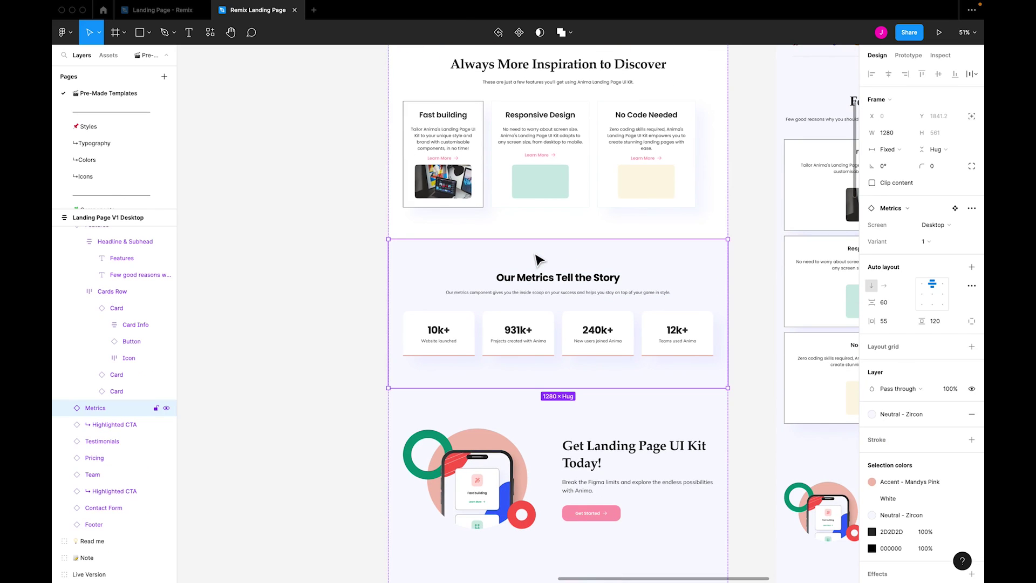
pyautogui.scroll(-2, 538, 259)
pyautogui.click(913, 424)
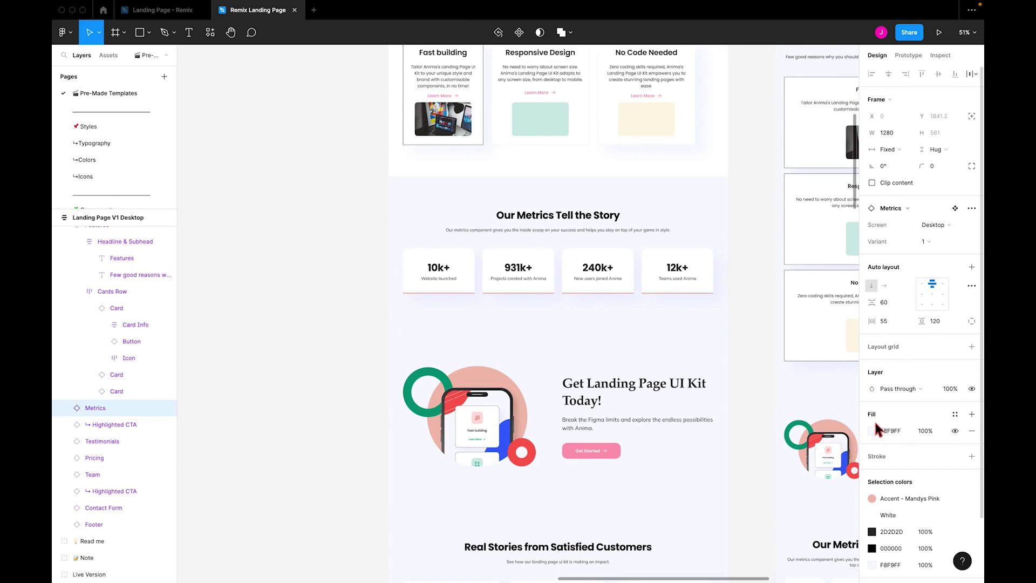
pyautogui.click(872, 431)
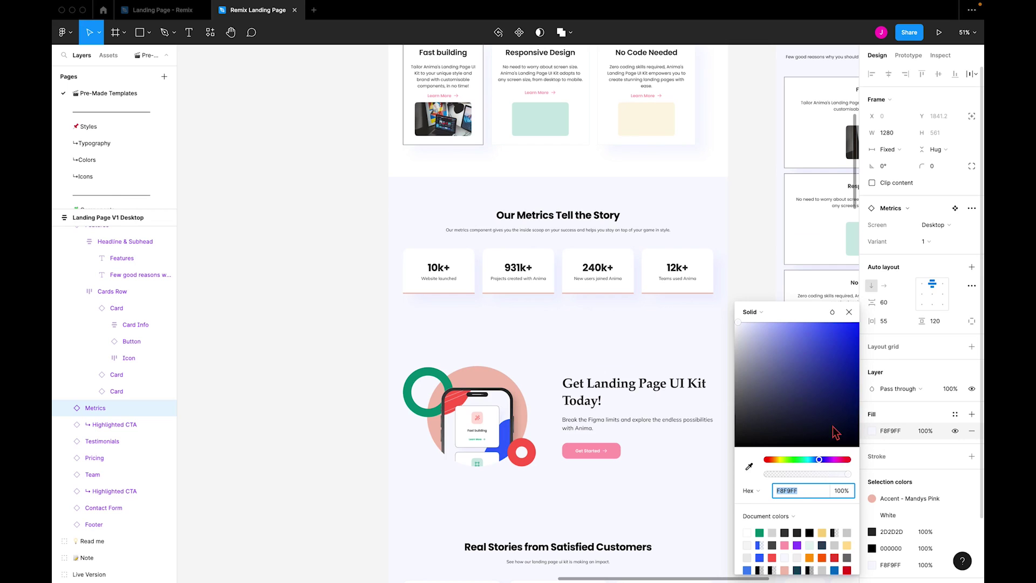
pyautogui.click(747, 534)
pyautogui.click(347, 329)
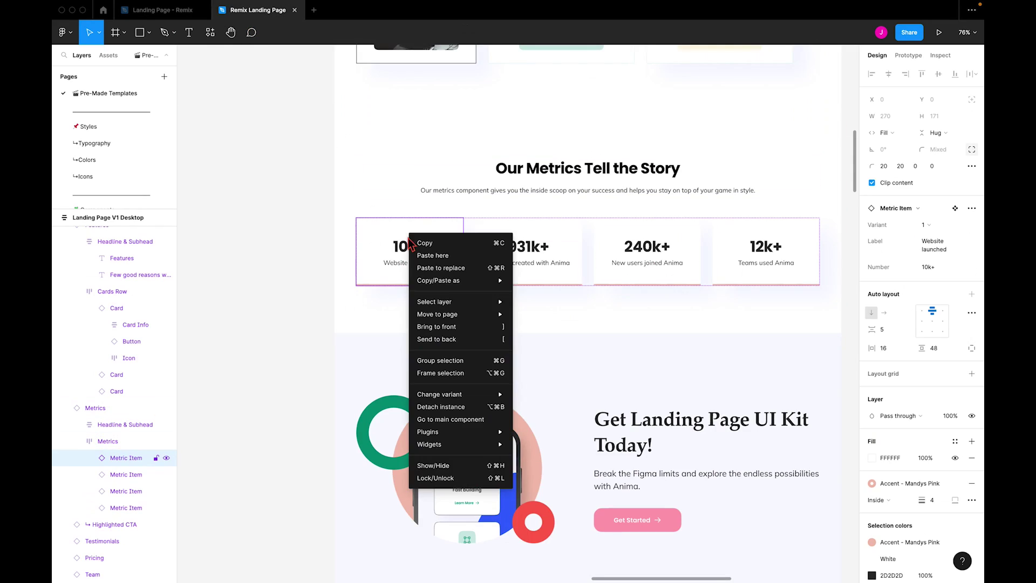
# On the main Metric Item component, remove the white fill and cut vertical padding to 4
pyautogui.click(450, 419)
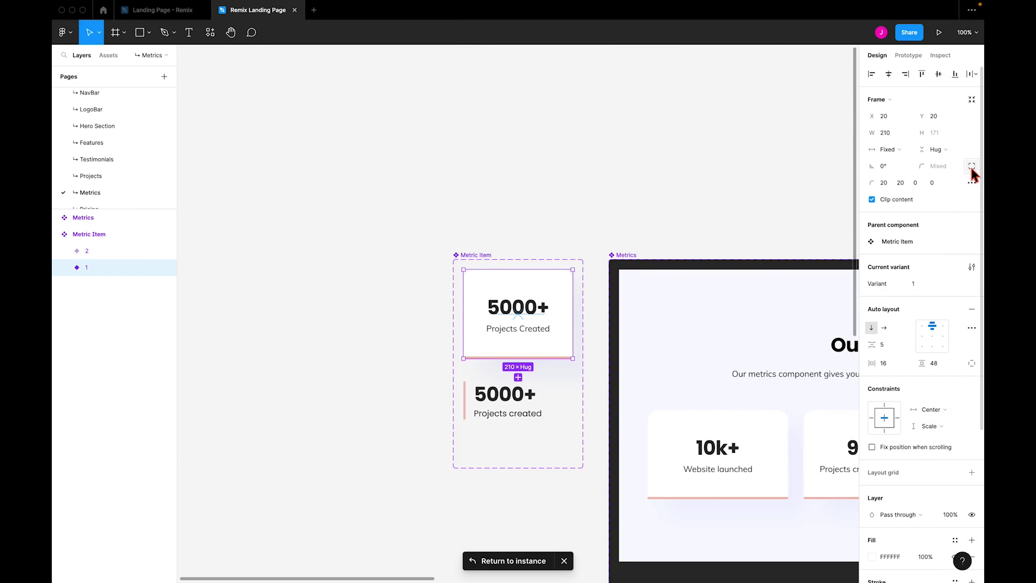
pyautogui.scroll(-3, 972, 378)
pyautogui.click(971, 462)
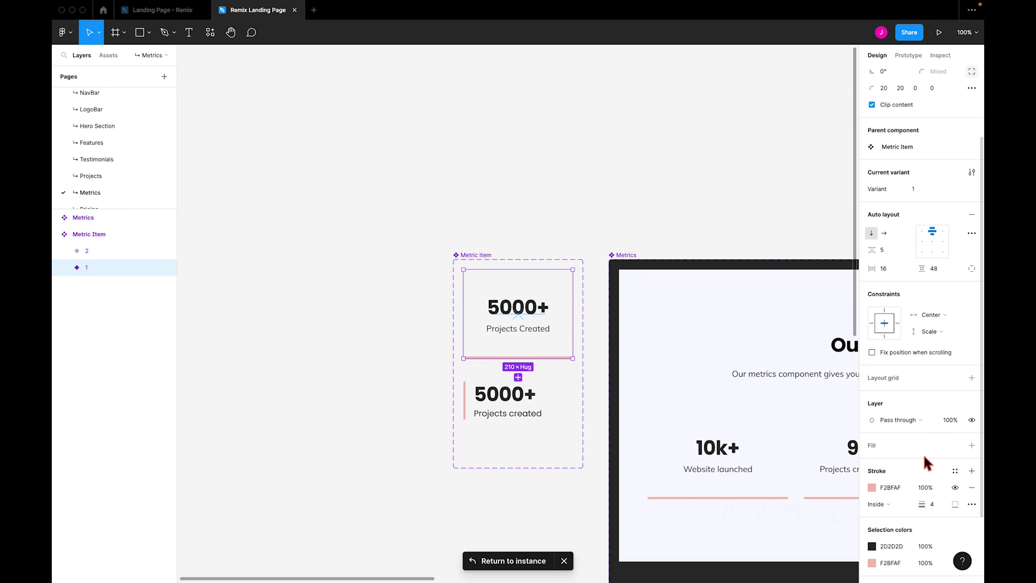
pyautogui.moveTo(922, 270); pyautogui.dragTo(878, 294)
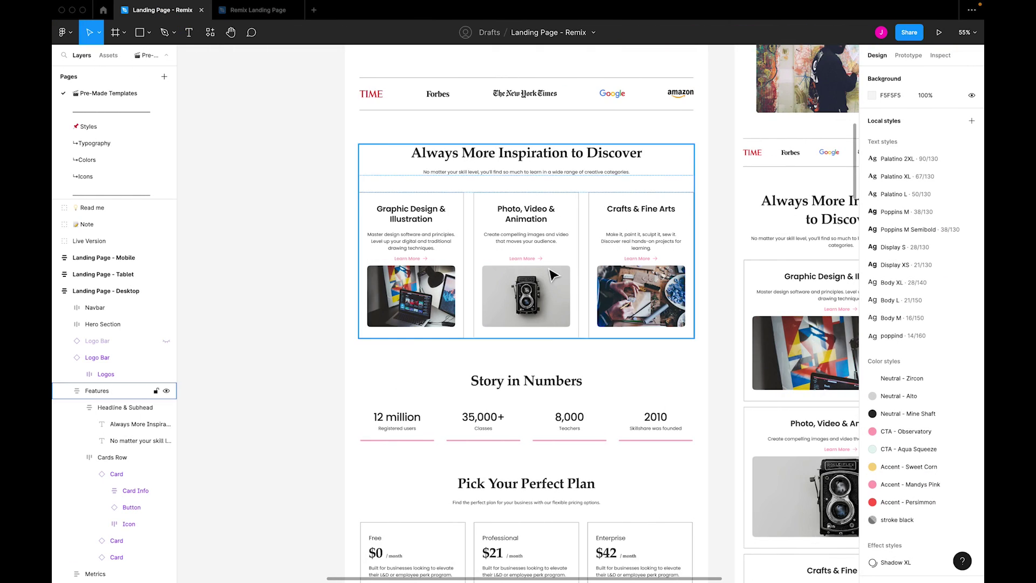
# In the Remix Landing Page file, move the Highlighted CTA section above Metrics
pyautogui.scroll(-4, 550, 273)
pyautogui.scroll(-1, 550, 273)
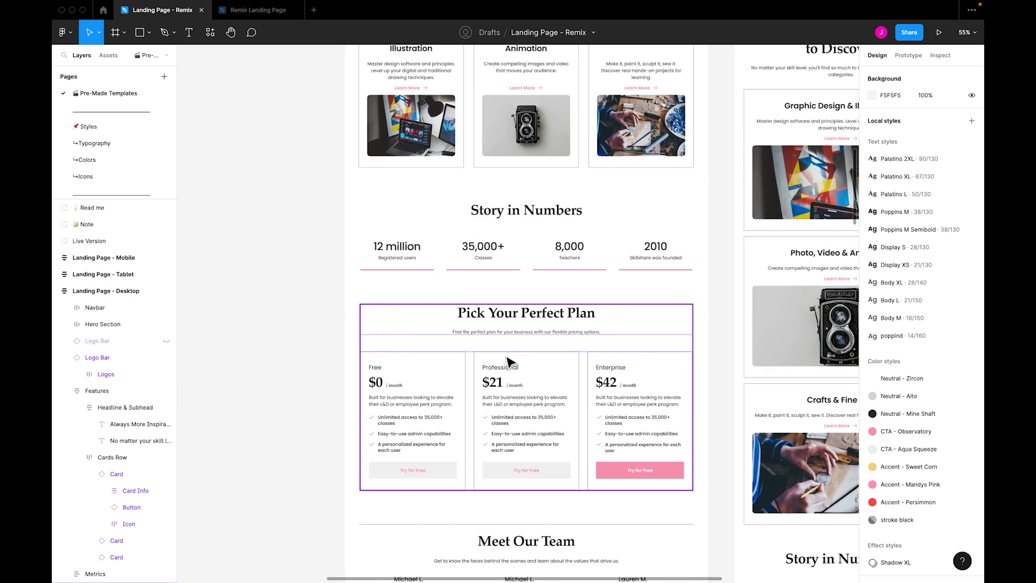
pyautogui.click(258, 9)
pyautogui.scroll(-2, 518, 237)
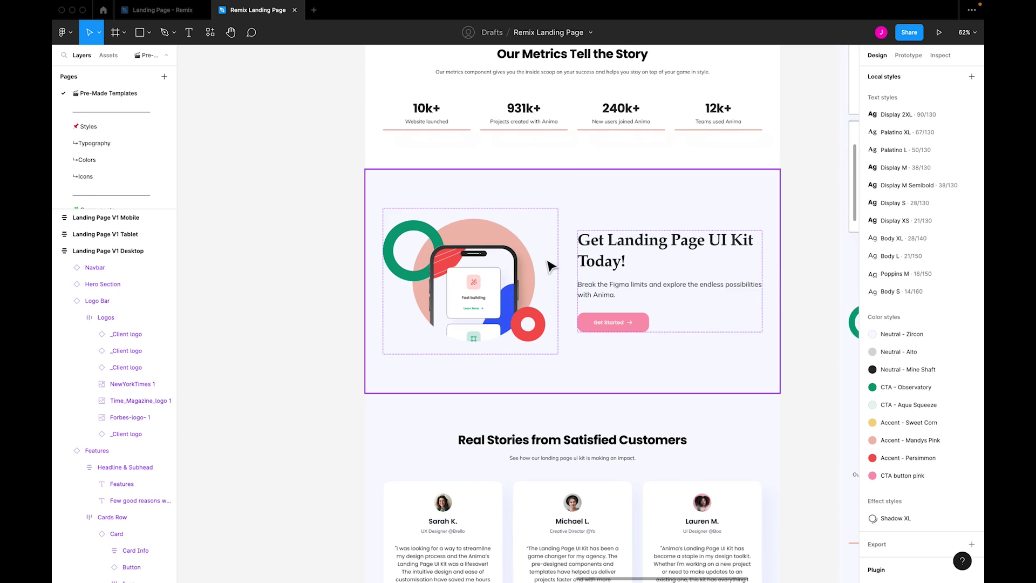
pyautogui.click(490, 187)
pyautogui.press('Up')
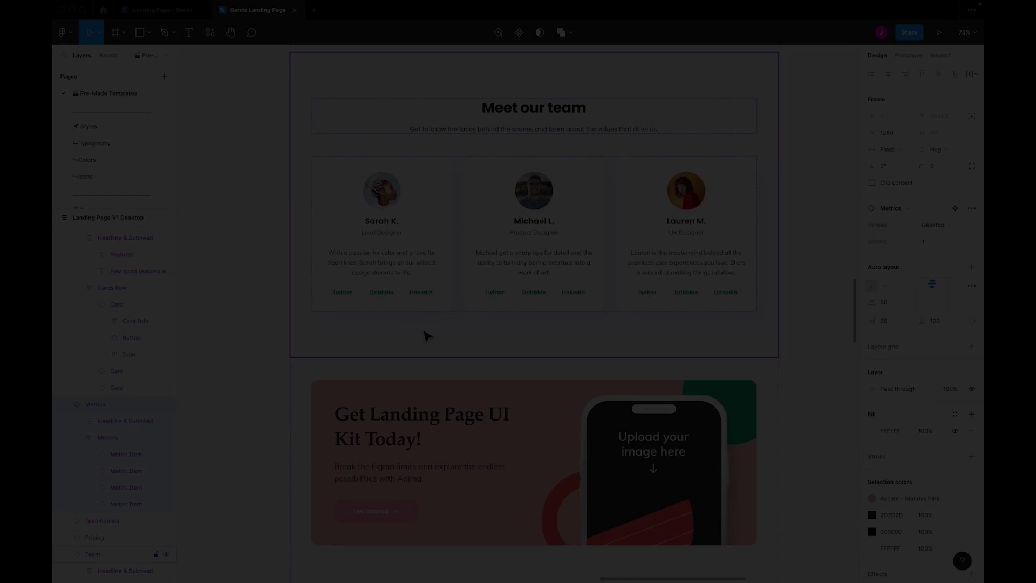
# On the Contact Form main component, recolour the phone icon CTA button pink
pyautogui.scroll(-6, 425, 336)
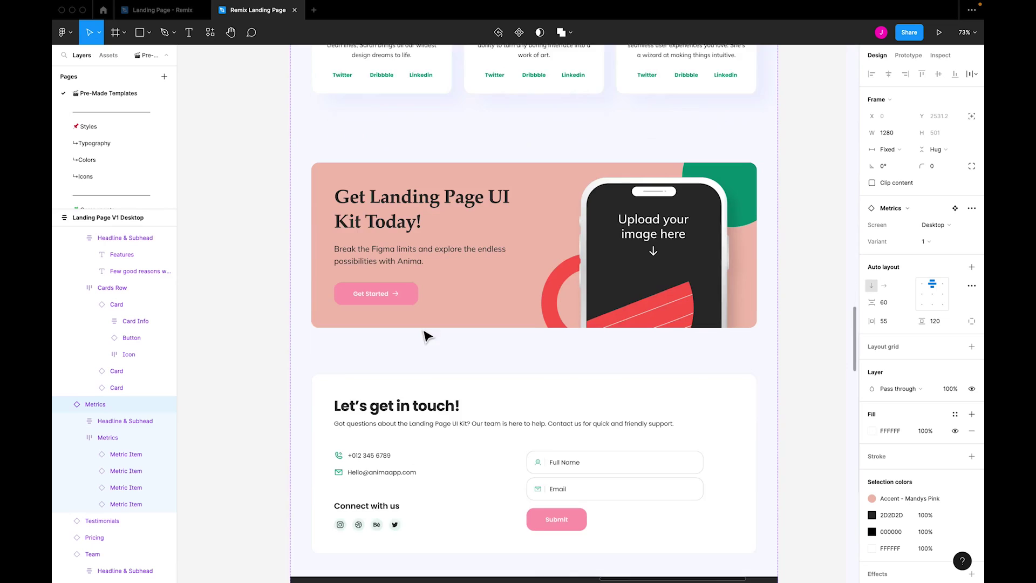
pyautogui.scroll(3, 455, 354)
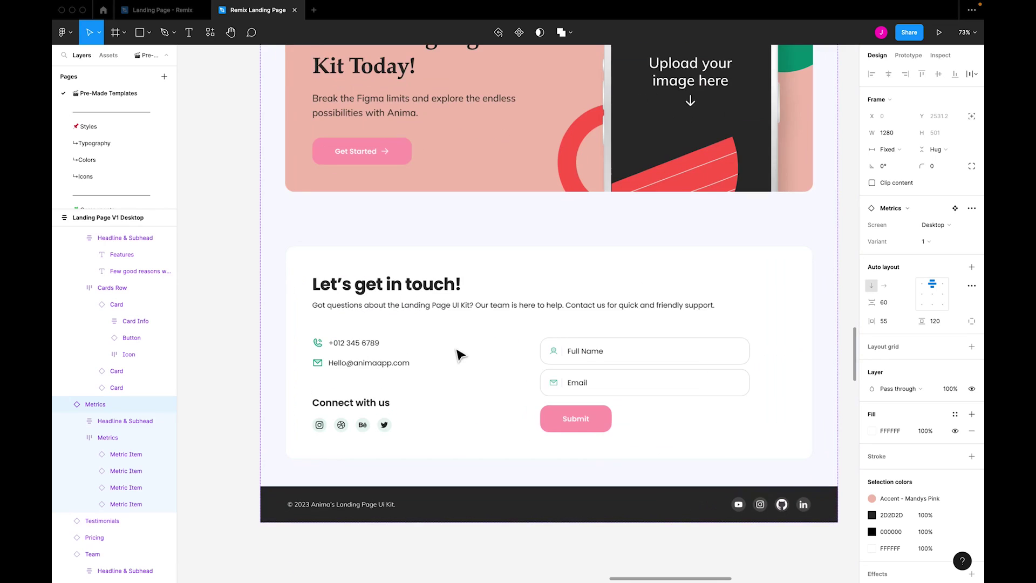
pyautogui.scroll(1, 331, 367)
pyautogui.rightClick(327, 366)
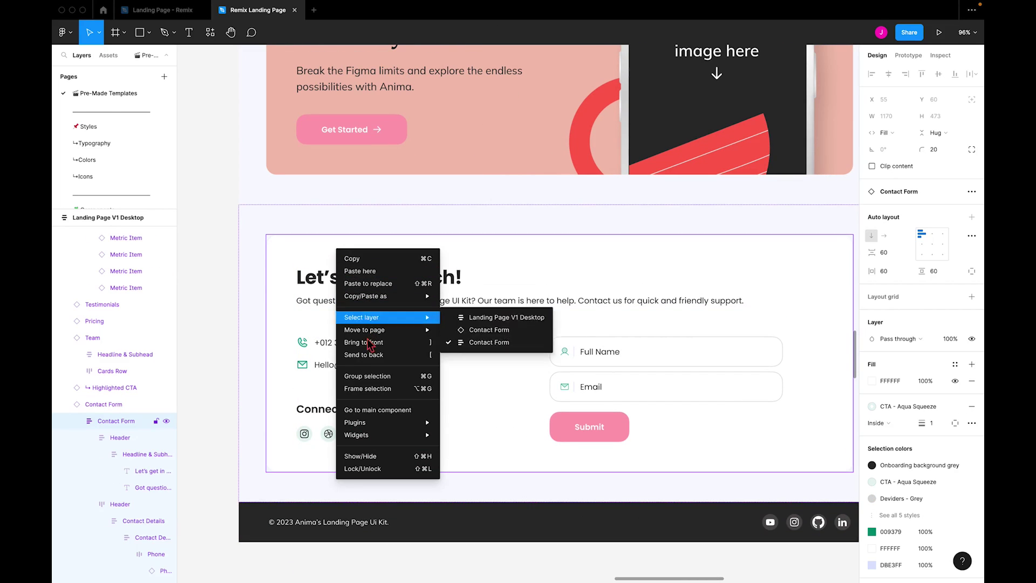
pyautogui.click(382, 419)
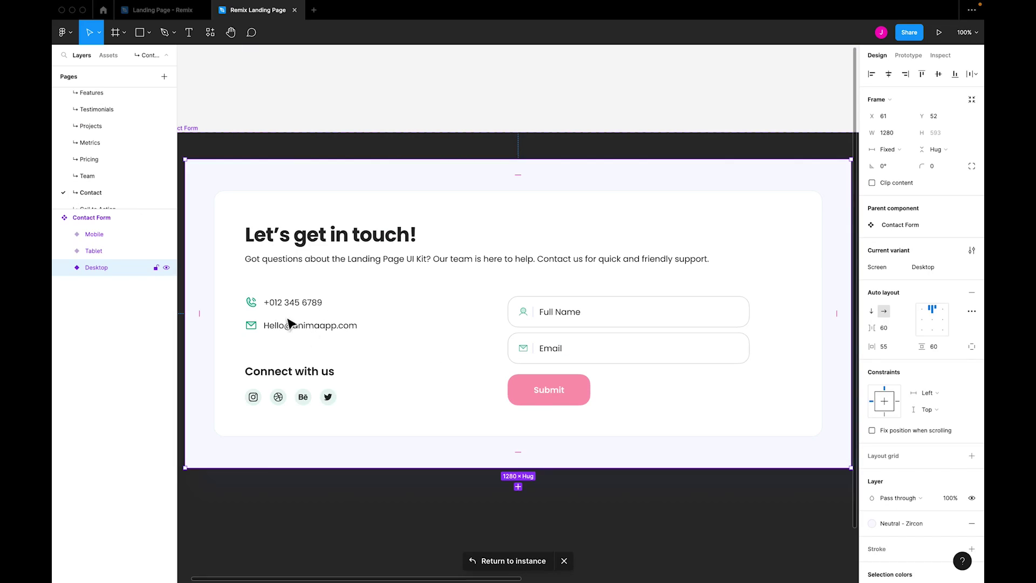
pyautogui.keyDown('super'); pyautogui.click(257, 306); pyautogui.keyUp('super')
pyautogui.doubleClick(256, 305)
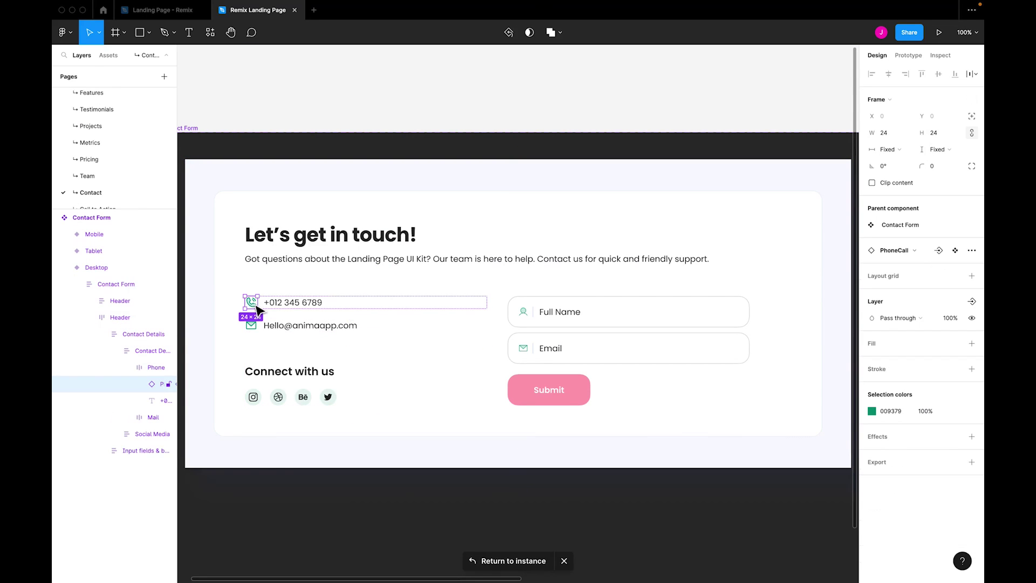
pyautogui.click(958, 411)
pyautogui.click(782, 564)
# Replace the Full Name field's stroke with a Neutral - Mine Shaft outline
pyautogui.keyDown('super'); pyautogui.click(543, 307); pyautogui.keyUp('super')
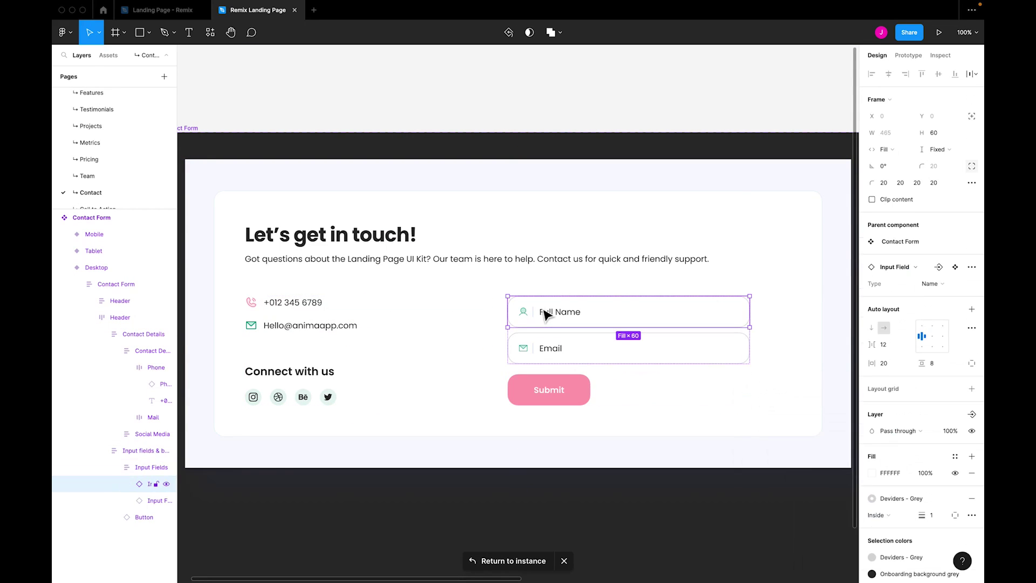
pyautogui.click(972, 514)
pyautogui.click(956, 499)
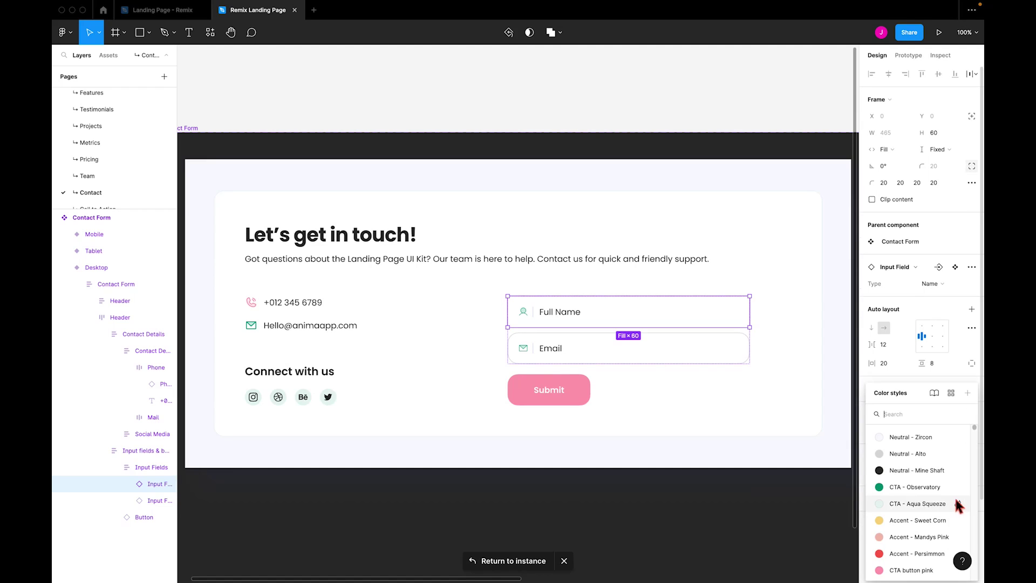
pyautogui.click(950, 482)
pyautogui.click(970, 166)
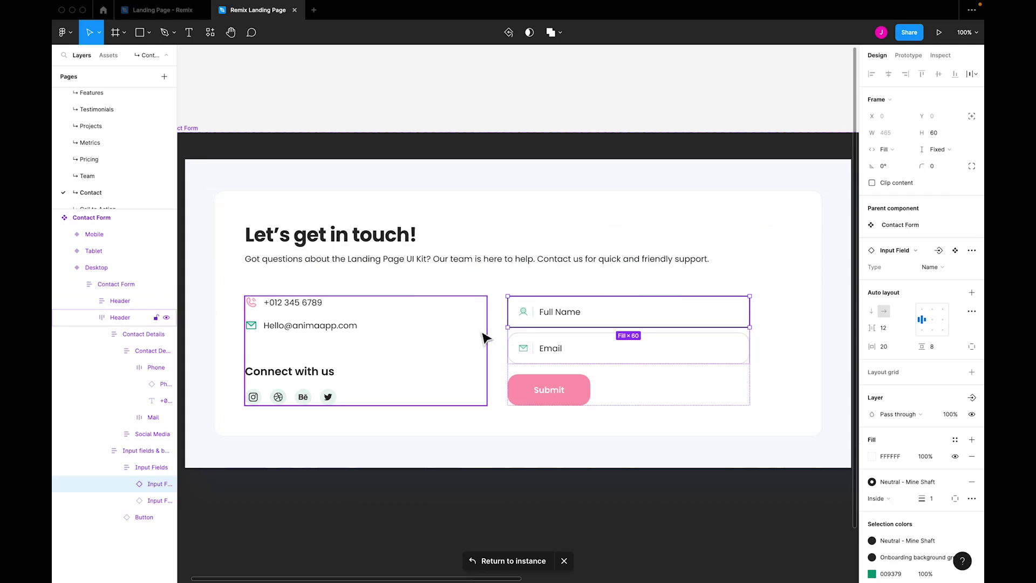
# Set the Submit button's corner radius to 0
pyautogui.click(587, 389)
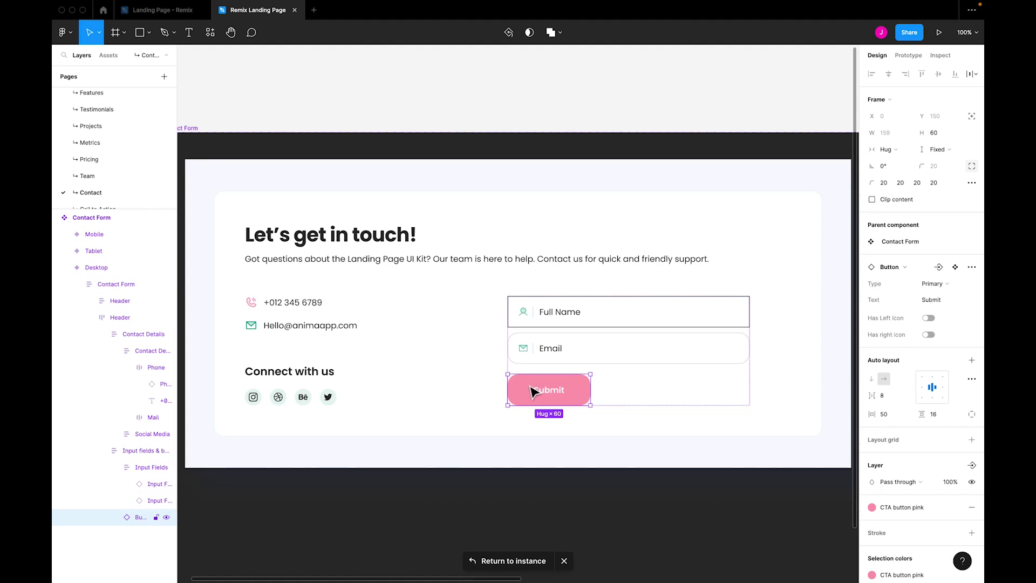
pyautogui.click(971, 166)
pyautogui.write('0')
pyautogui.press('Return')
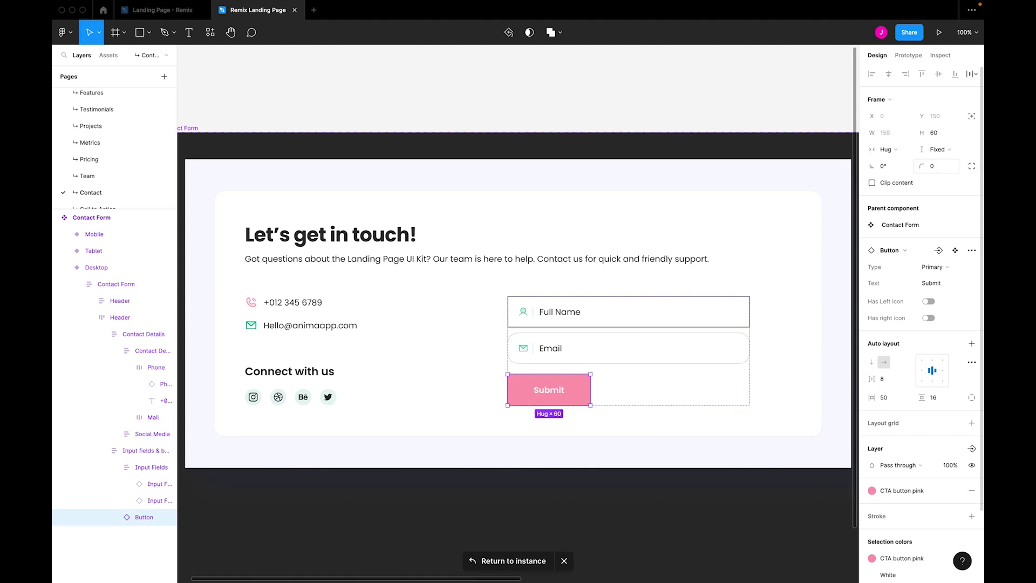
# Set the contact form's Instagram icon type to Default and colour it pink
pyautogui.scroll(5, 112, 87)
pyautogui.click(112, 89)
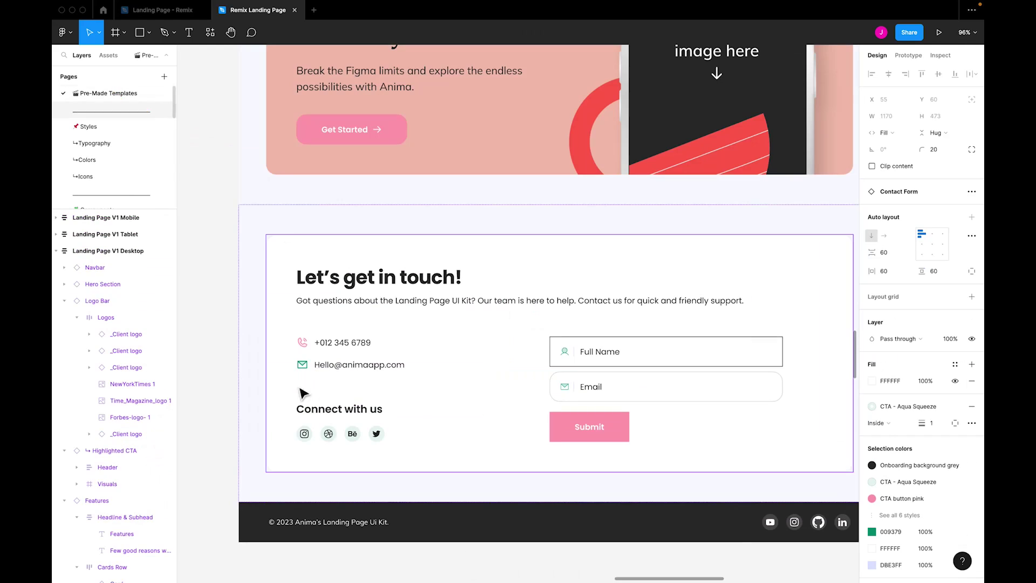
pyautogui.doubleClick(304, 435)
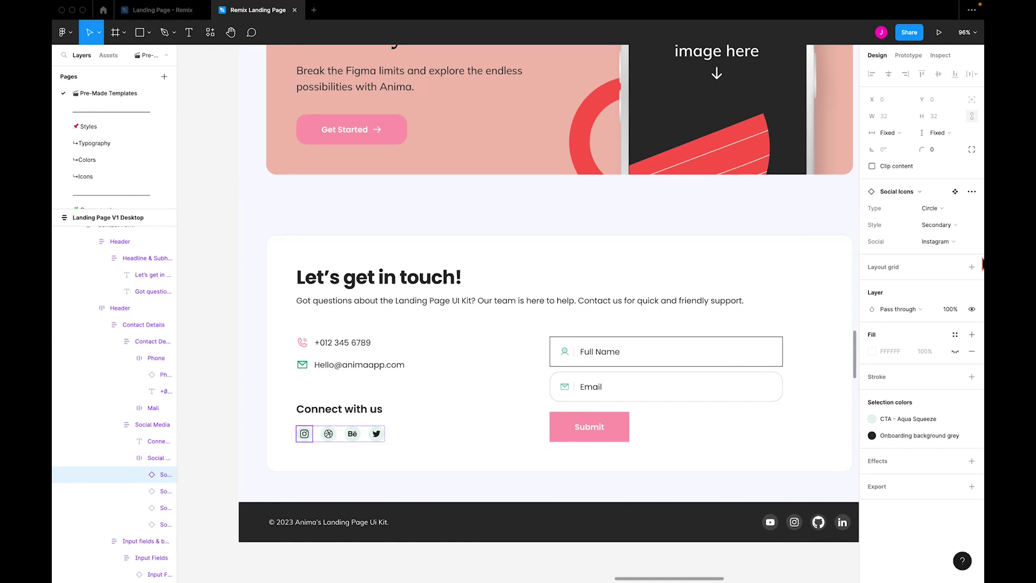
pyautogui.click(958, 209)
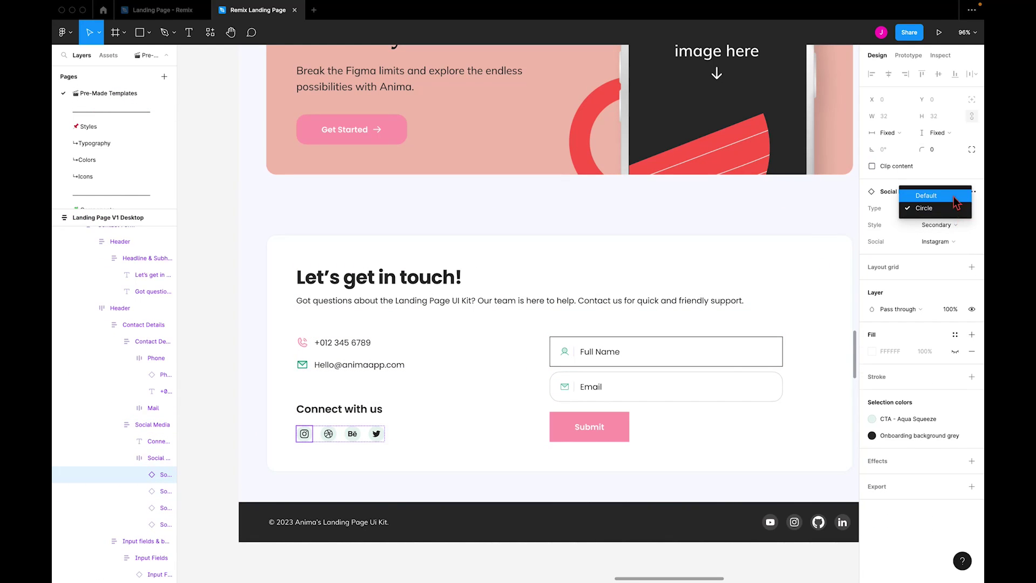
pyautogui.click(939, 199)
pyautogui.click(873, 403)
pyautogui.click(784, 545)
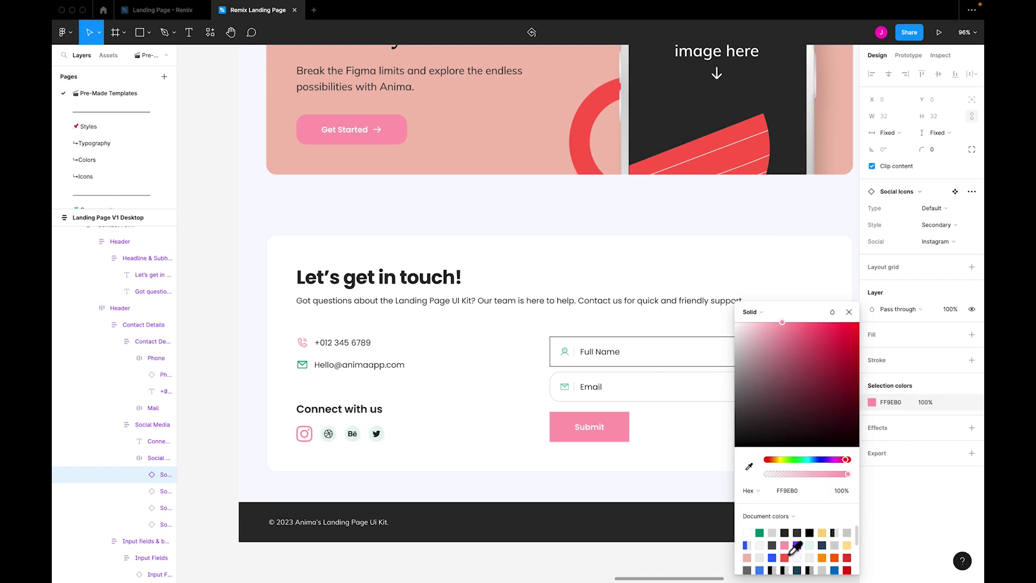
# Push the Contact Form instance edits to its main component and view it
pyautogui.rightClick(274, 462)
pyautogui.moveTo(339, 475)
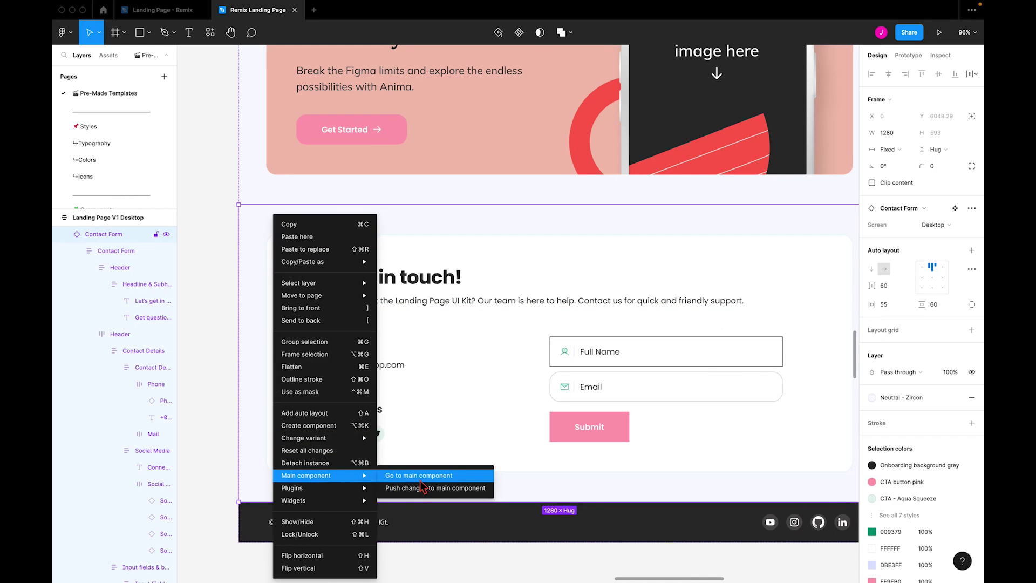
pyautogui.click(453, 489)
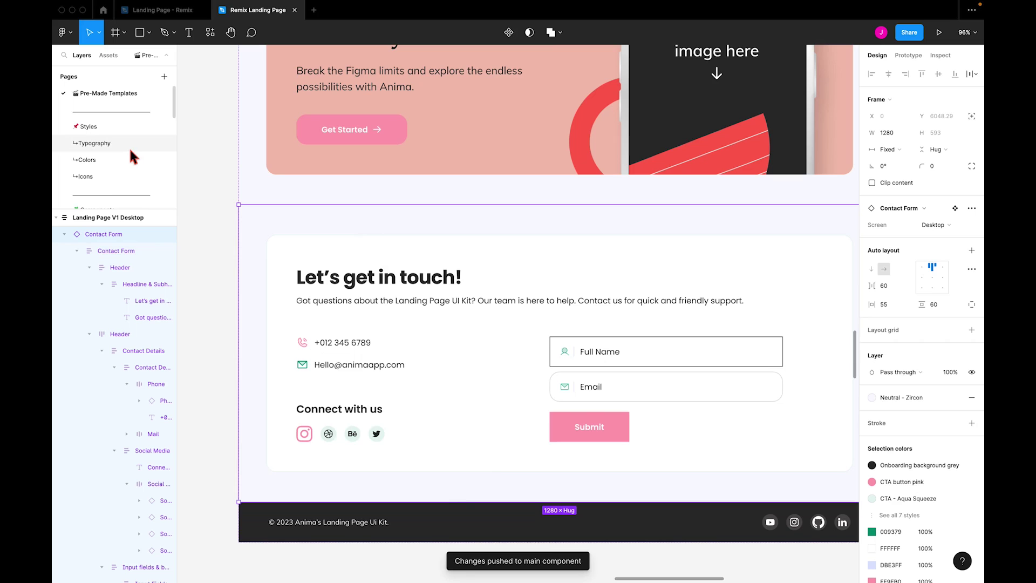
pyautogui.rightClick(327, 223)
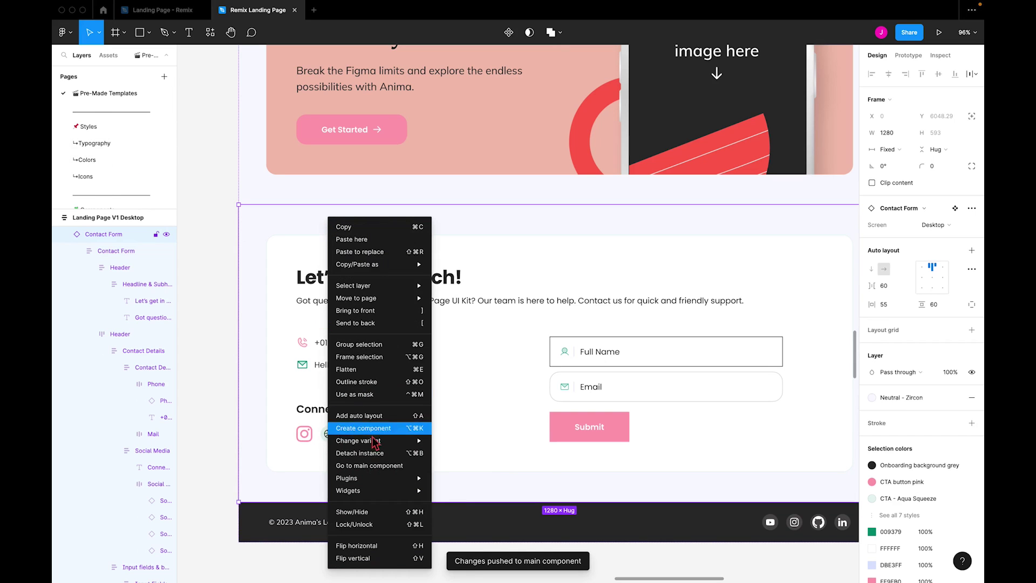
pyautogui.click(373, 467)
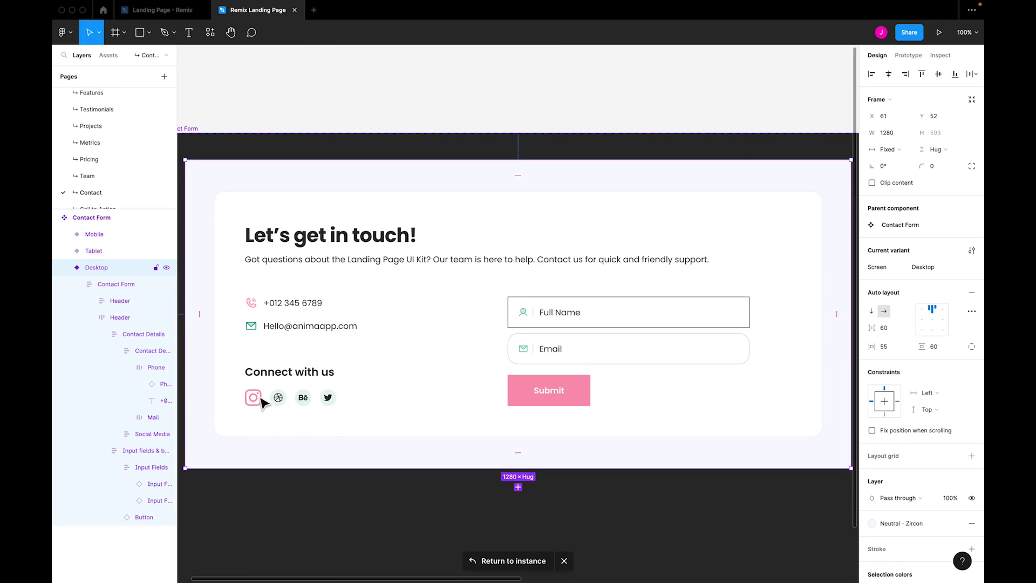
pyautogui.scroll(-5, 291, 404)
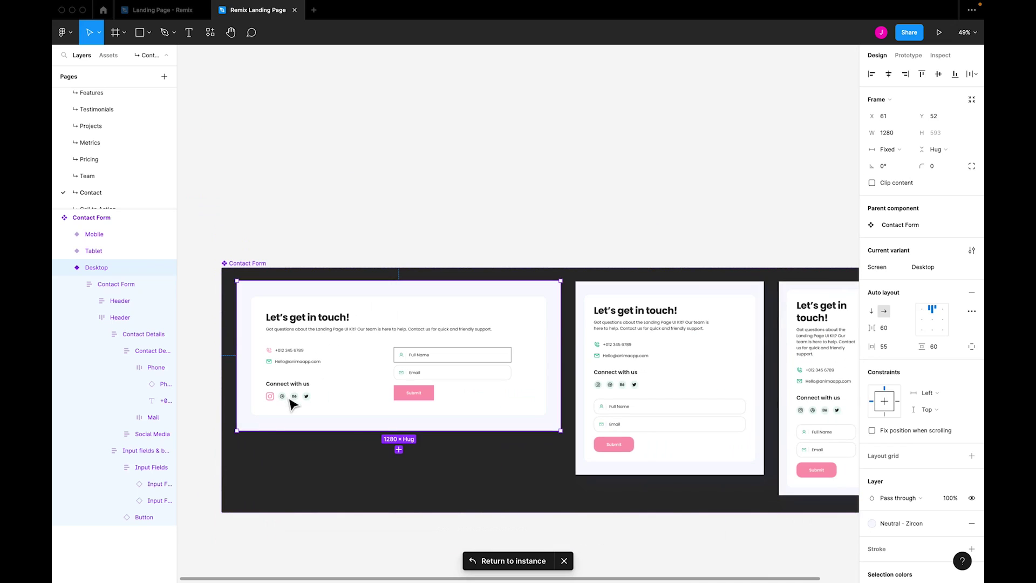
# Scroll across the Landing Page - Remix canvas to inspect the Desktop, Tablet and Mobile Skillshare layouts
pyautogui.scroll(5, 90, 127)
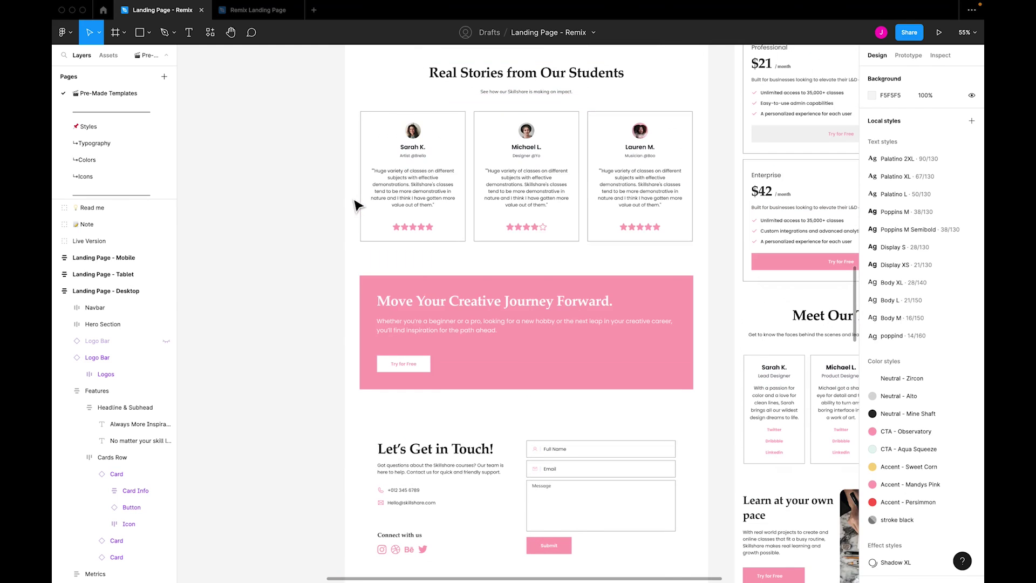
pyautogui.scroll(10, 355, 204)
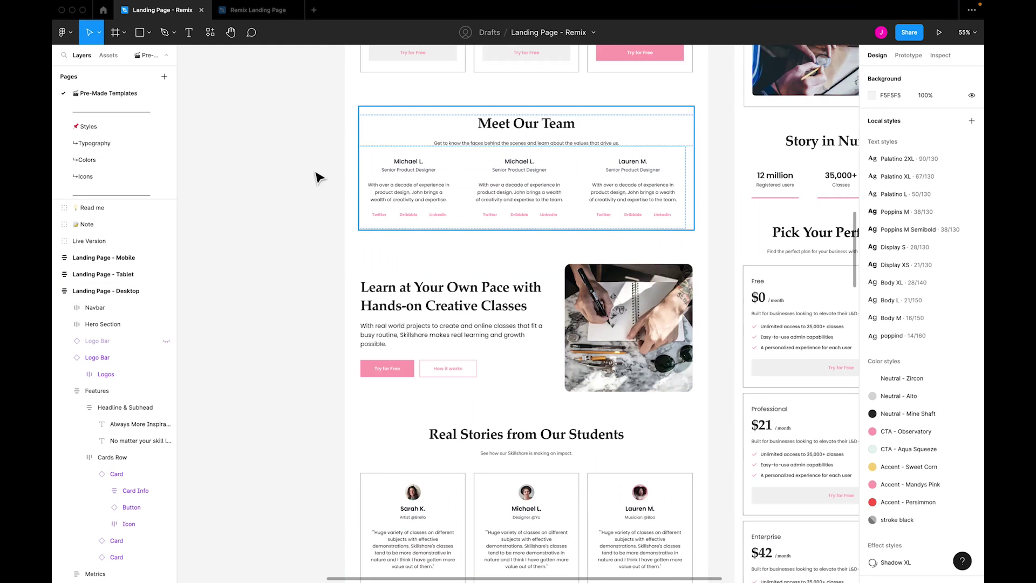
pyautogui.scroll(-2, 319, 178)
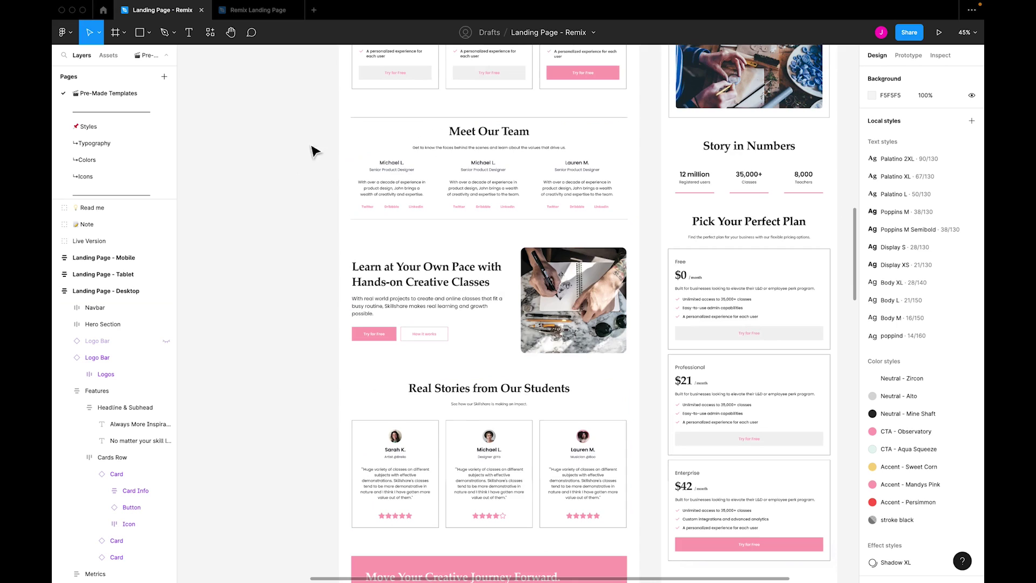
pyautogui.scroll(5, 259, 141)
pyautogui.hscroll(4, 259, 140)
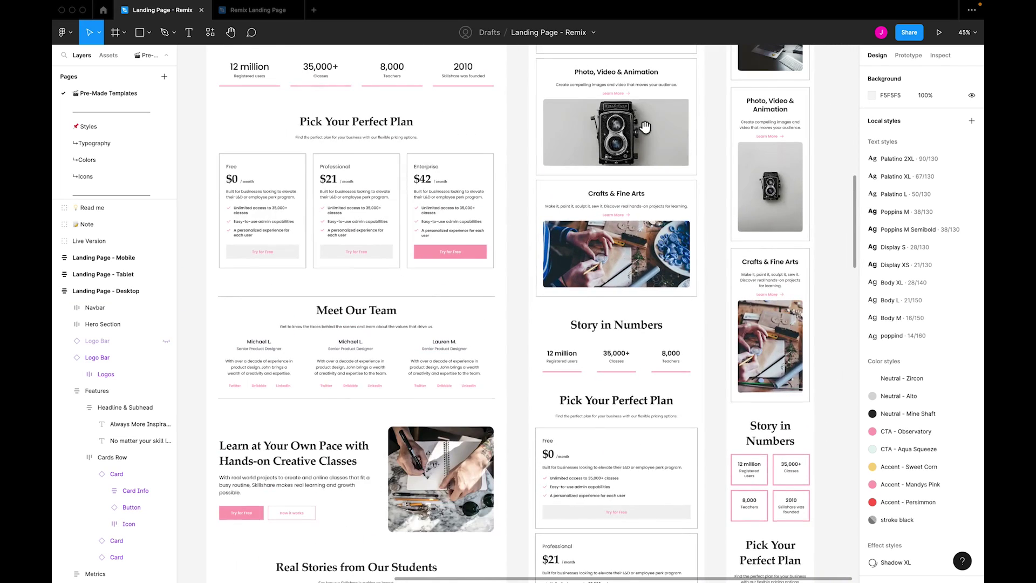
pyautogui.scroll(12, 669, 128)
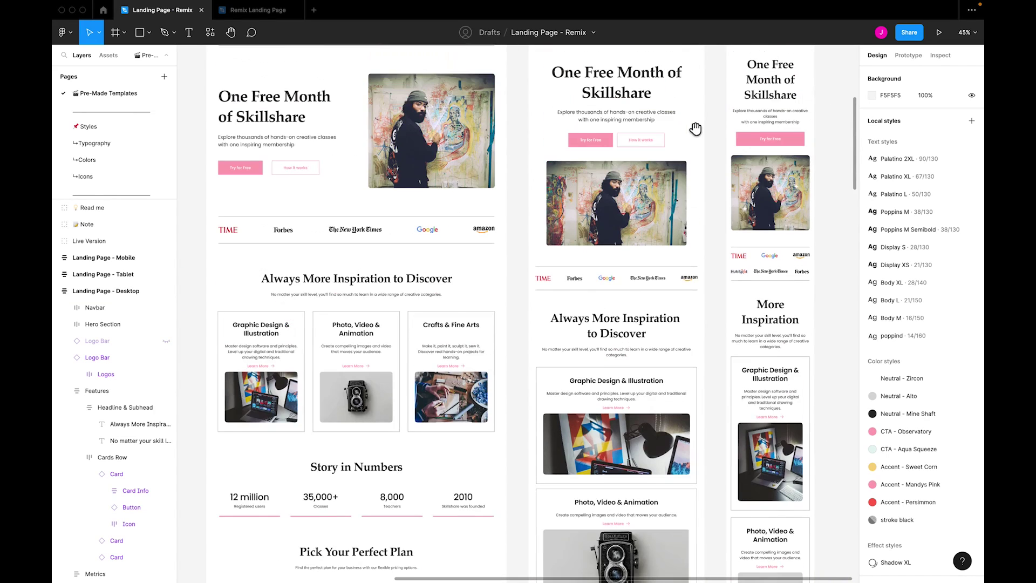
pyautogui.scroll(1, 695, 128)
pyautogui.scroll(-15, 704, 201)
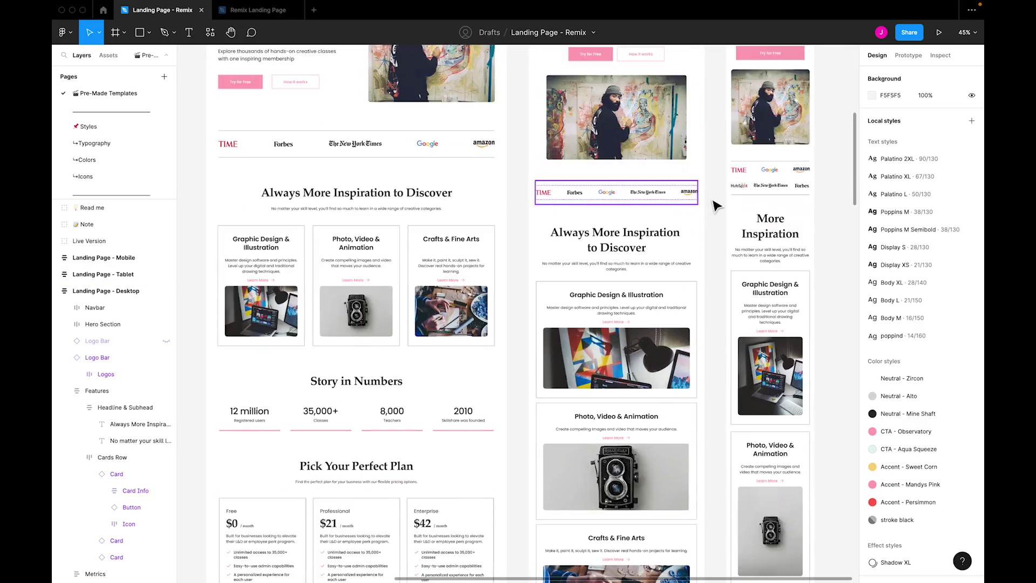
pyautogui.scroll(-9, 715, 206)
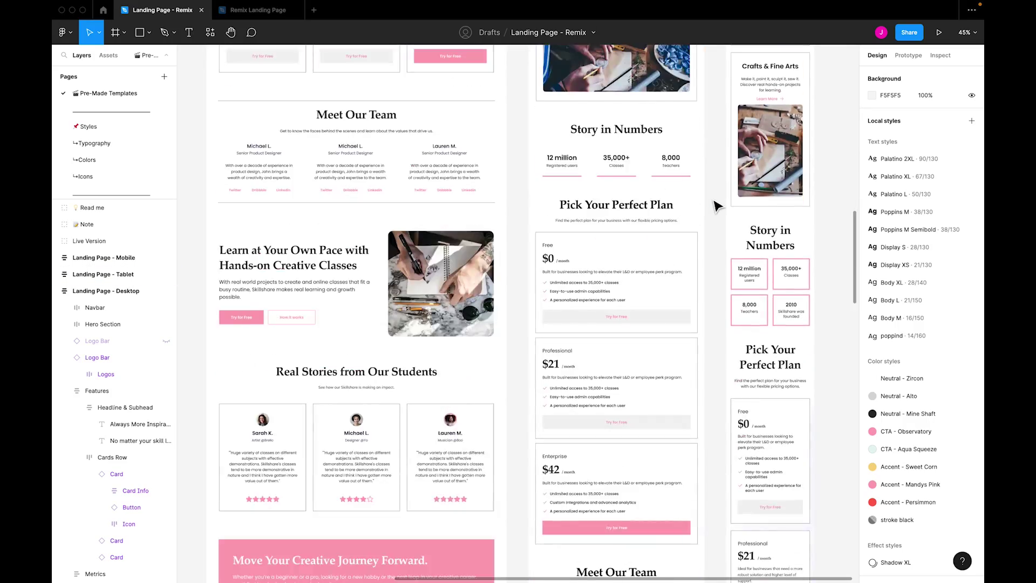